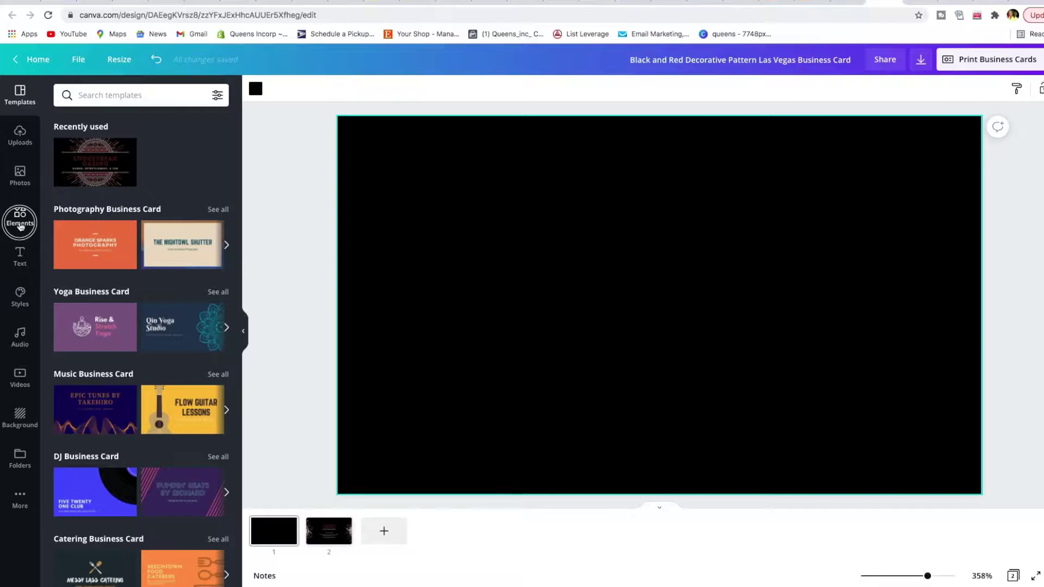
Add a circle frame to the black card, duplicate it, and place both circles side by side along the card's lower edge.
click(21, 199)
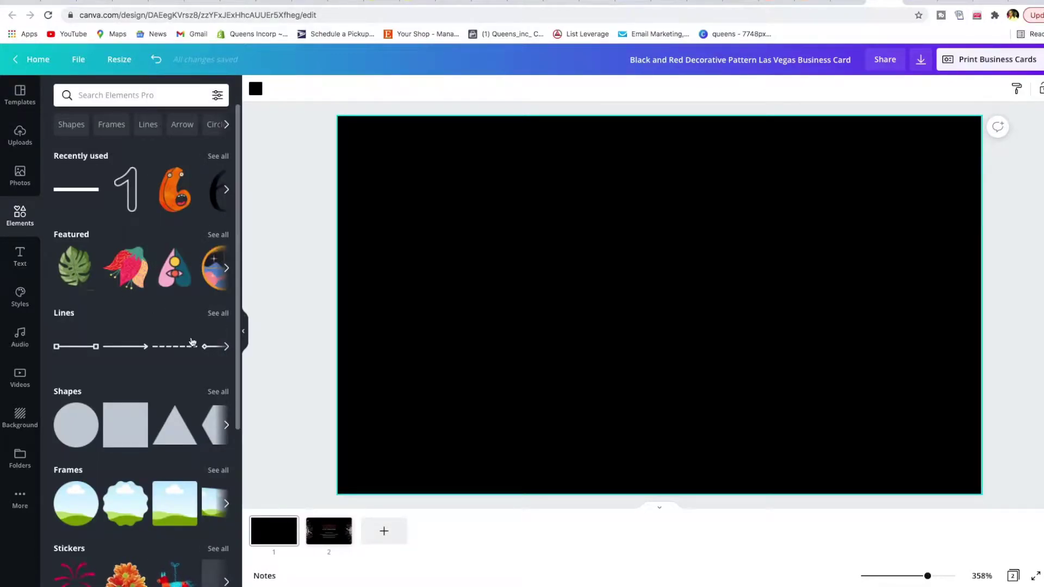
scroll(240, 378, down, 3)
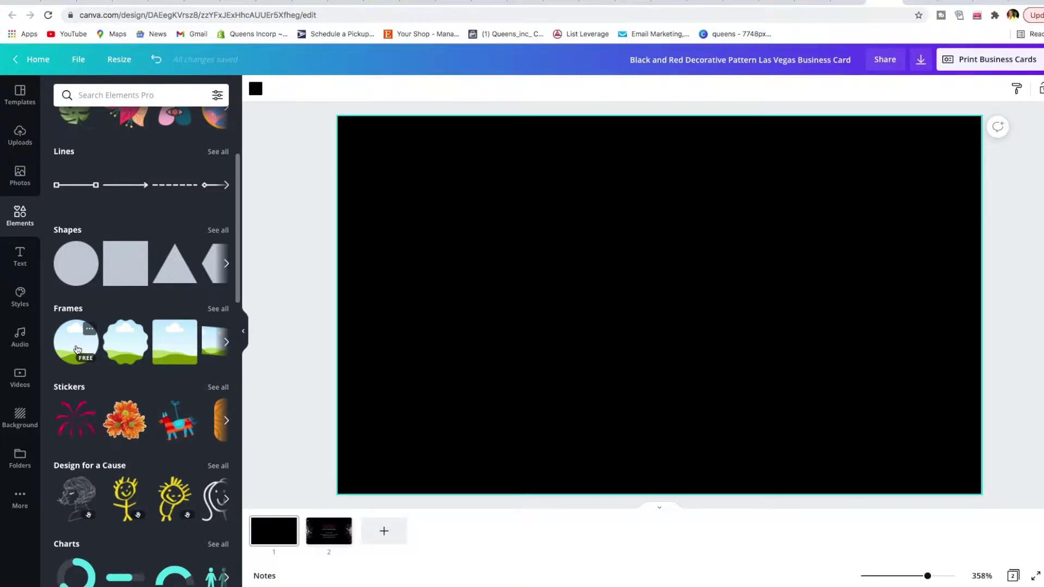
click(82, 357)
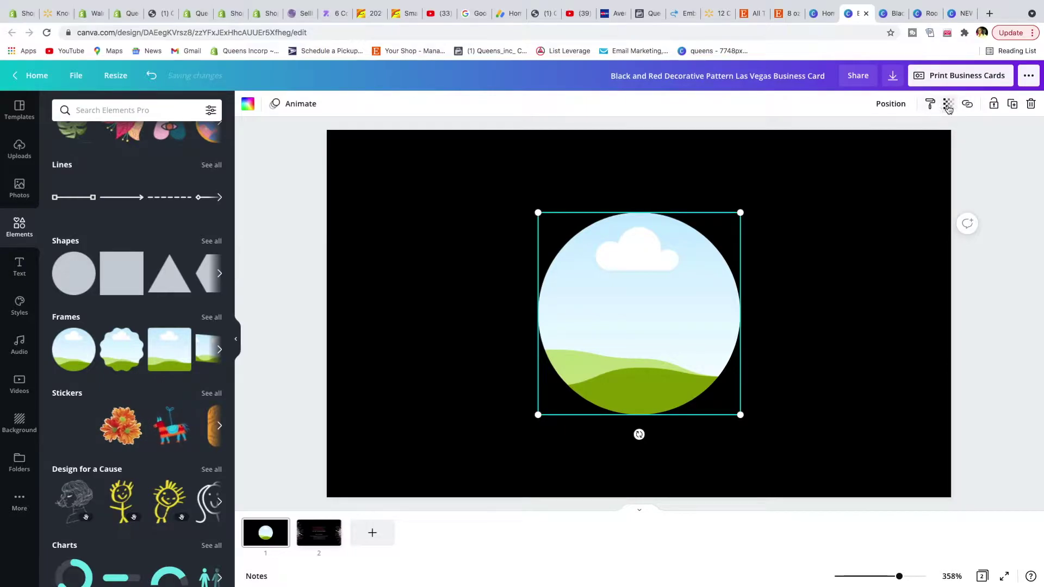
click(1013, 107)
drag(704, 346, 850, 380)
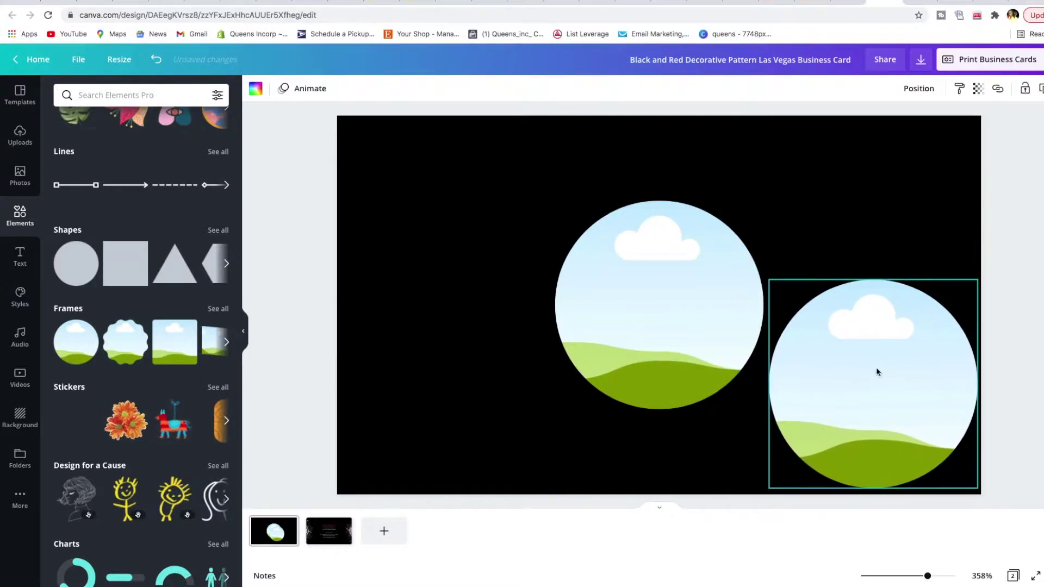
drag(711, 343, 713, 419)
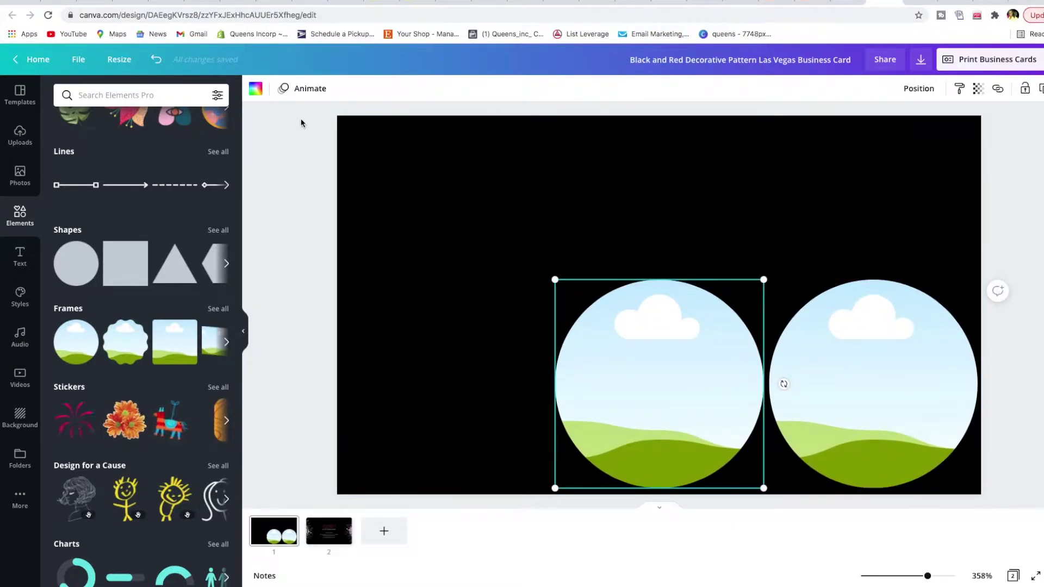
Fill the left circle frame with the default pink and the right circle frame with the default purple.
click(255, 90)
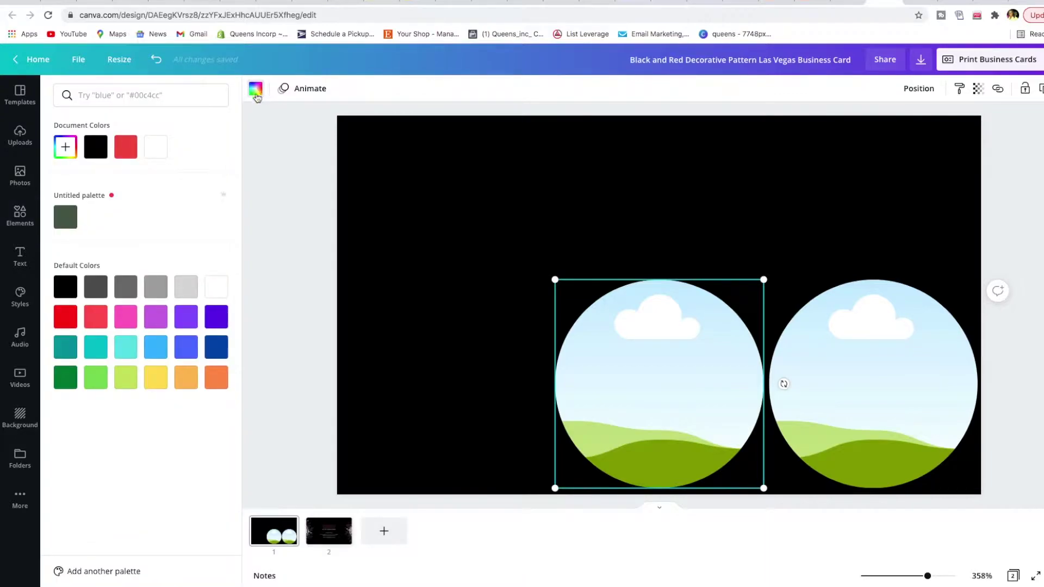
click(126, 320)
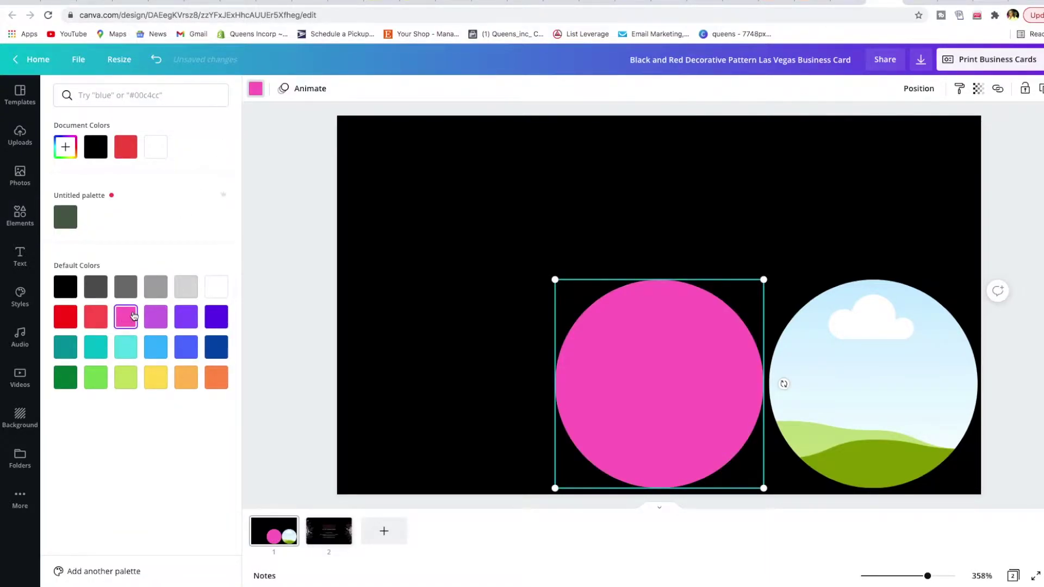
click(818, 332)
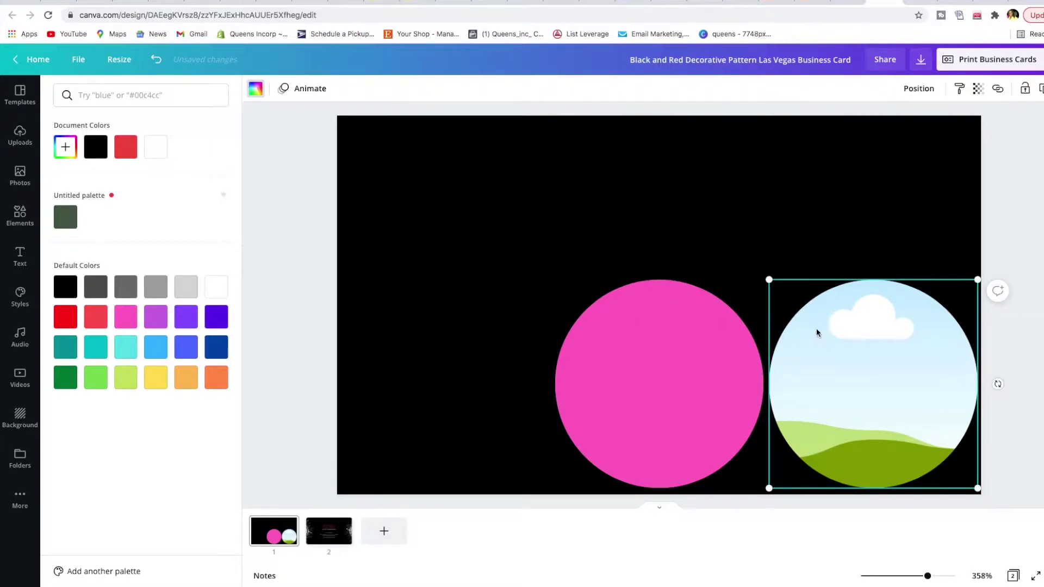
click(159, 324)
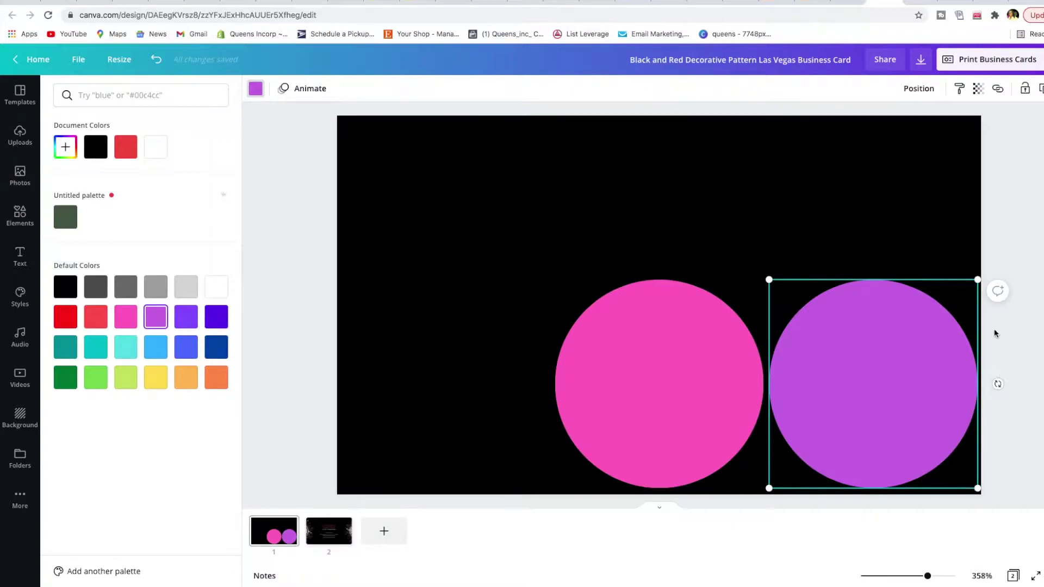
Shrink both circles and overlap them in the card's lower-right corner, with pink left of purple.
drag(975, 281, 866, 462)
drag(799, 454, 943, 459)
click(720, 390)
drag(555, 281, 885, 468)
Set the purple circle's transparency to 85.
click(943, 457)
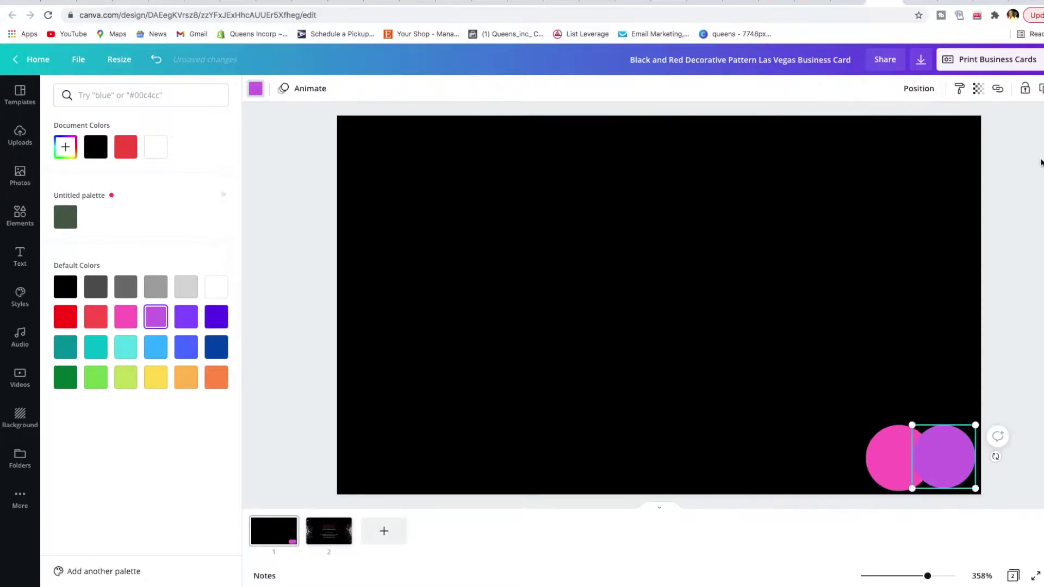
click(978, 91)
drag(945, 126, 931, 126)
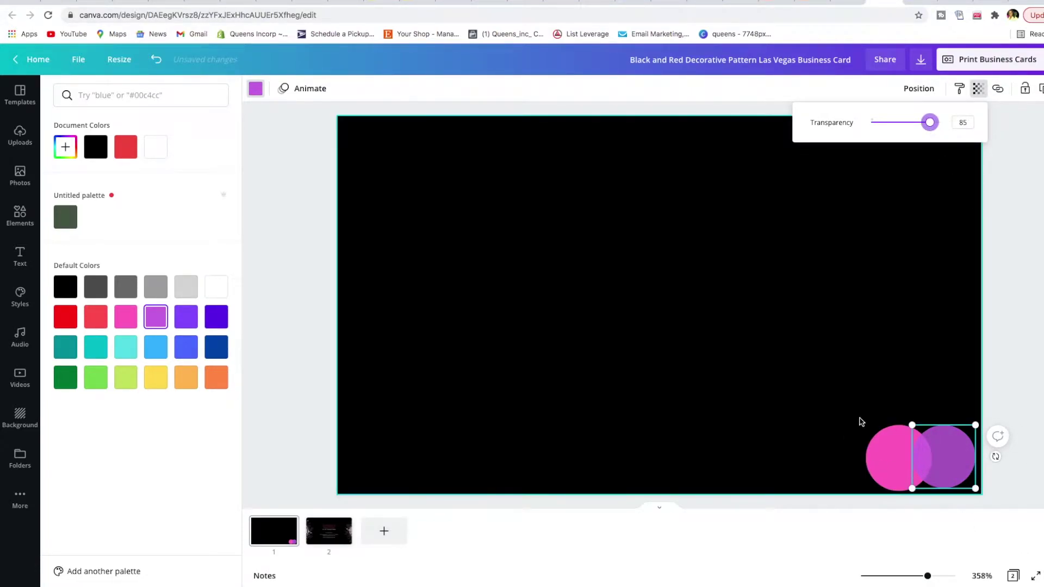
key(Escape)
click(865, 385)
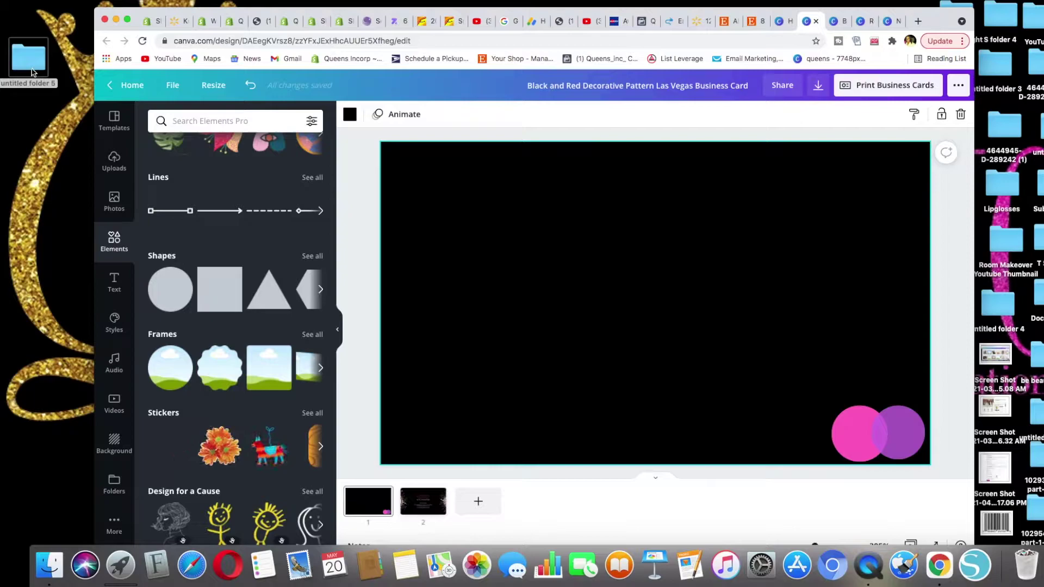
Upload the gold chip image IMG_0484.PNG from the desktop folder "untitled folder 5" and add it to the card.
click(33, 70)
double_click(33, 70)
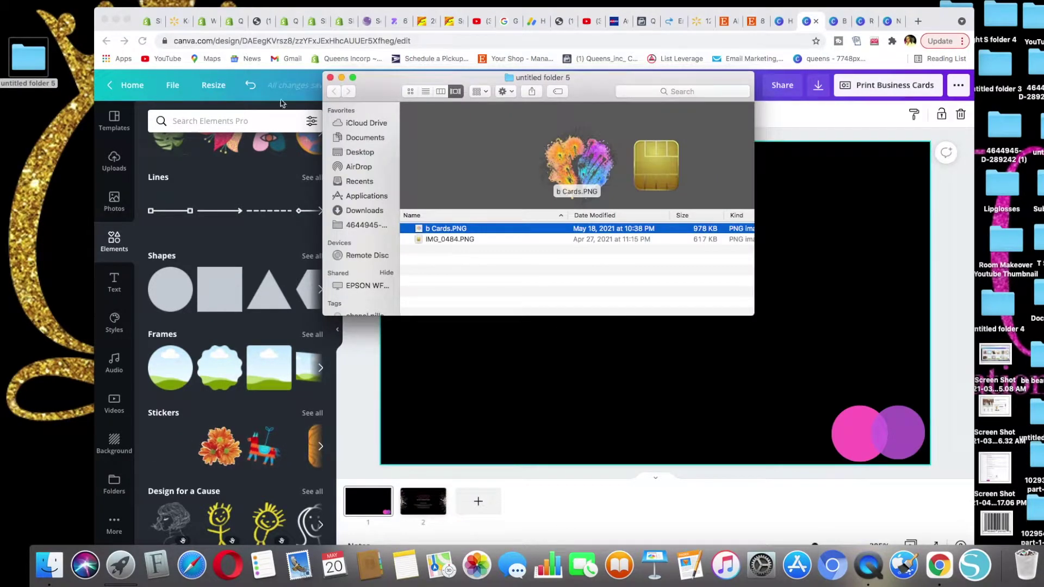
drag(427, 82, 66, 81)
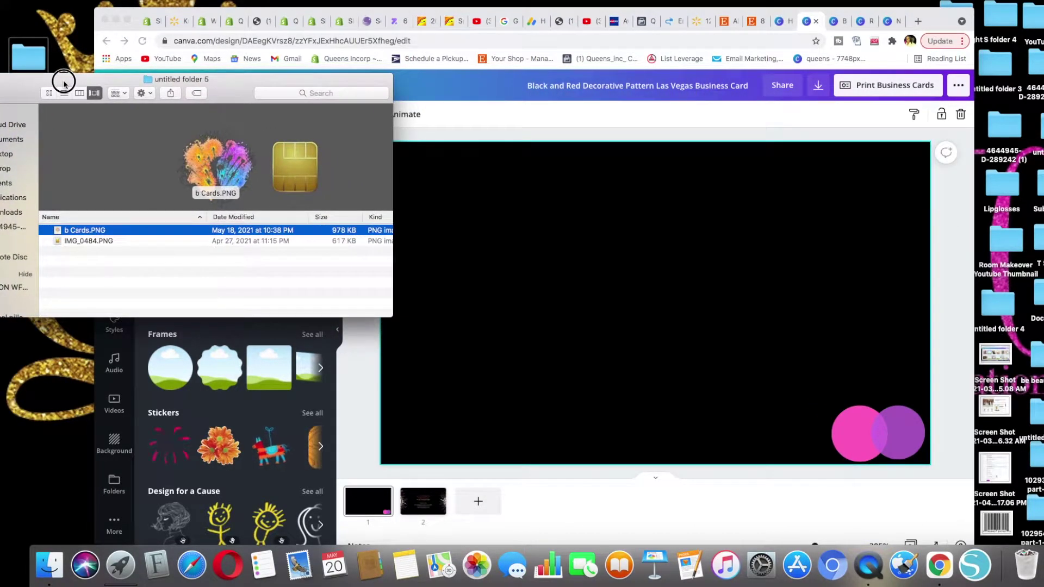
click(145, 241)
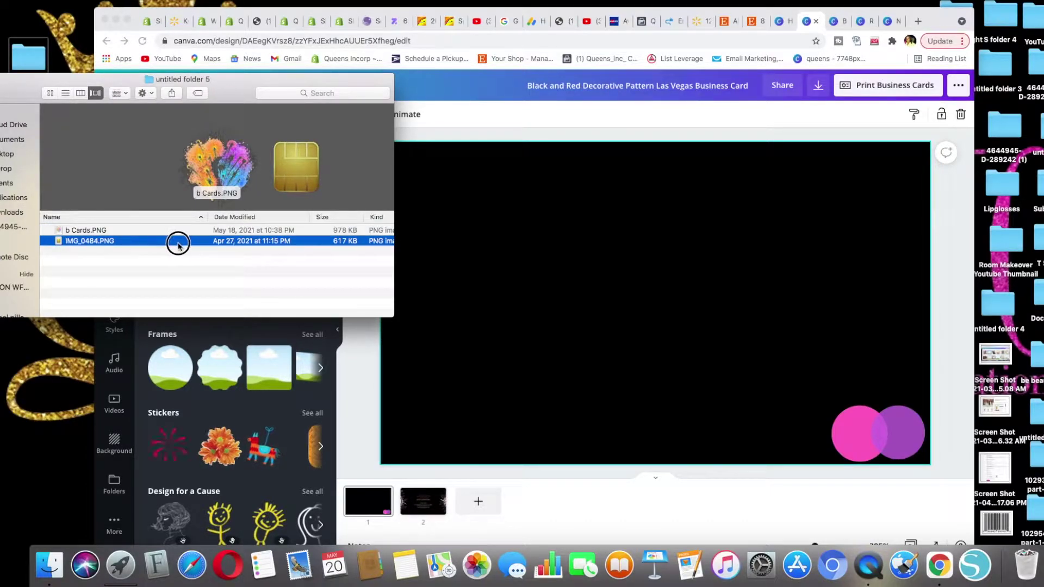
drag(110, 244, 466, 258)
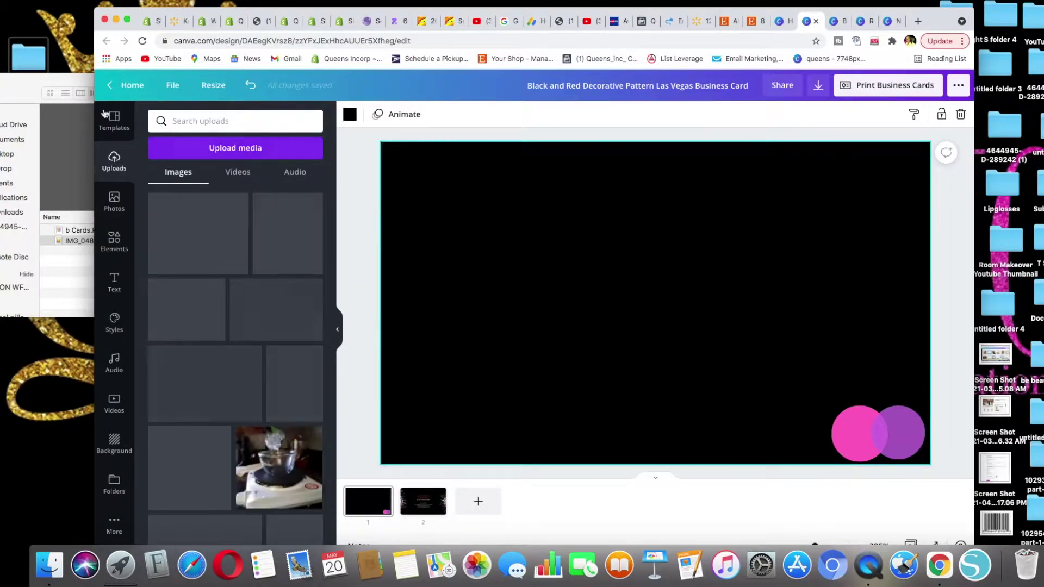
click(127, 19)
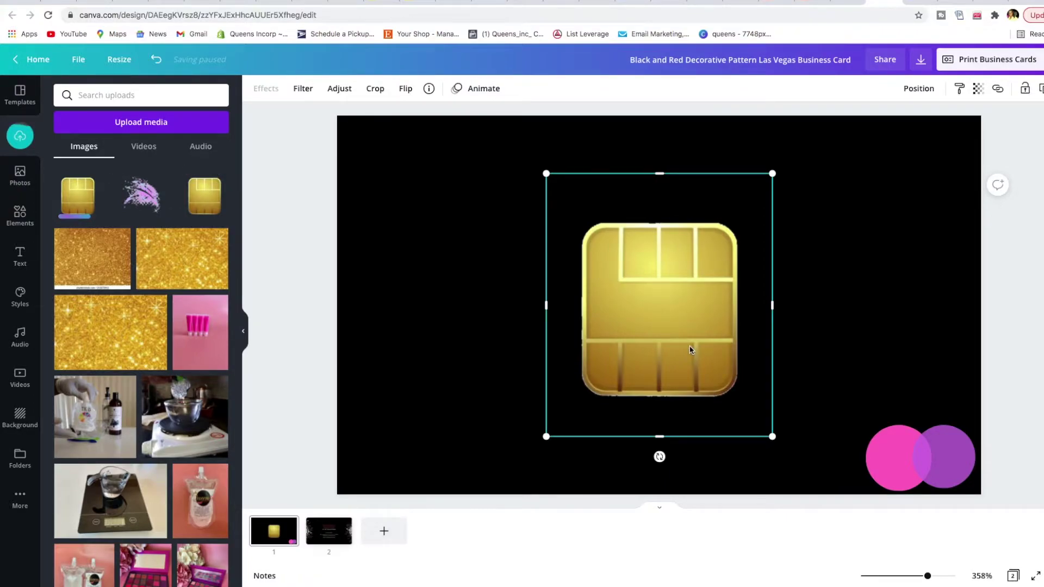
Rotate the gold chip a quarter turn, shrink it, and place it near the card's left edge above mid-height.
drag(658, 457, 727, 305)
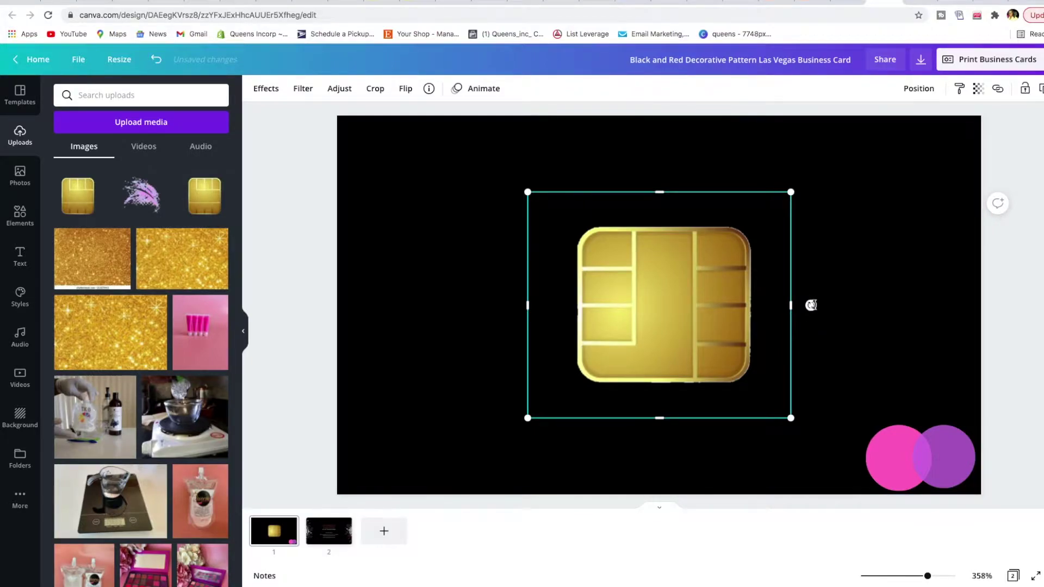
drag(635, 318, 457, 256)
drag(346, 139, 522, 289)
drag(565, 321, 389, 225)
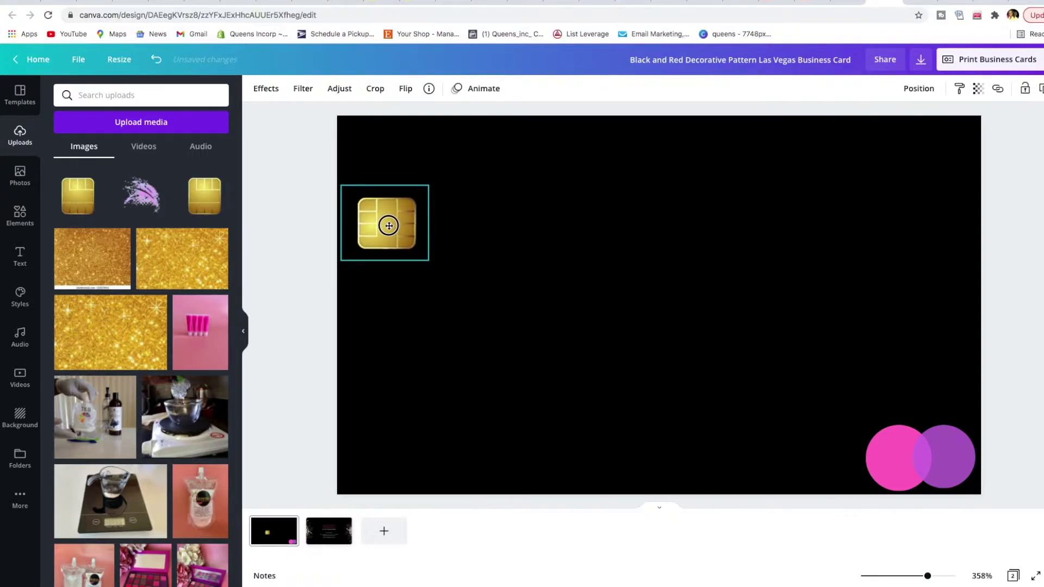
drag(389, 226, 402, 256)
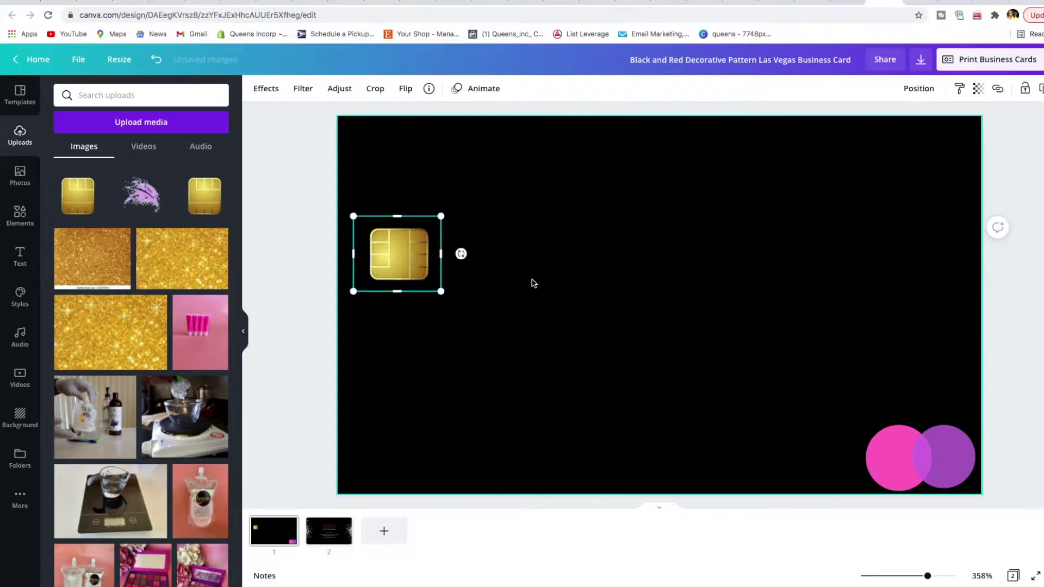
click(456, 299)
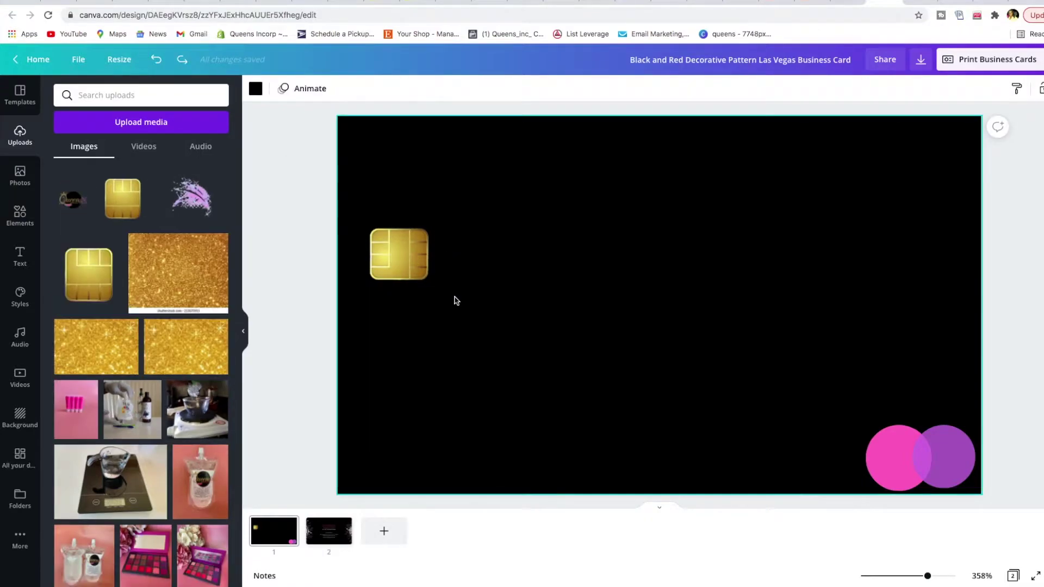
Add the uploaded Queens INC logo and position it in the card's lower-left corner.
click(75, 209)
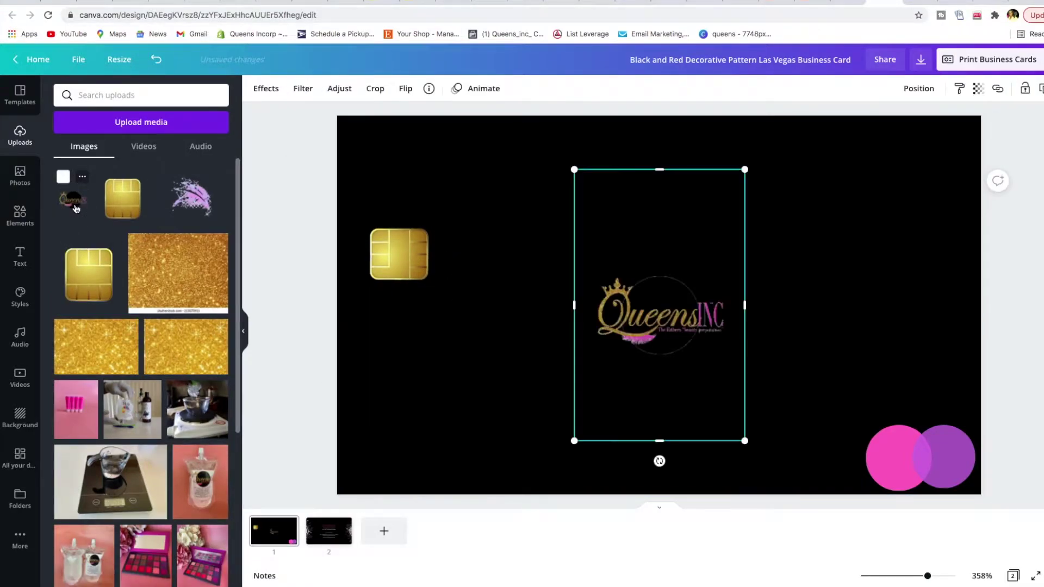
drag(656, 329, 409, 466)
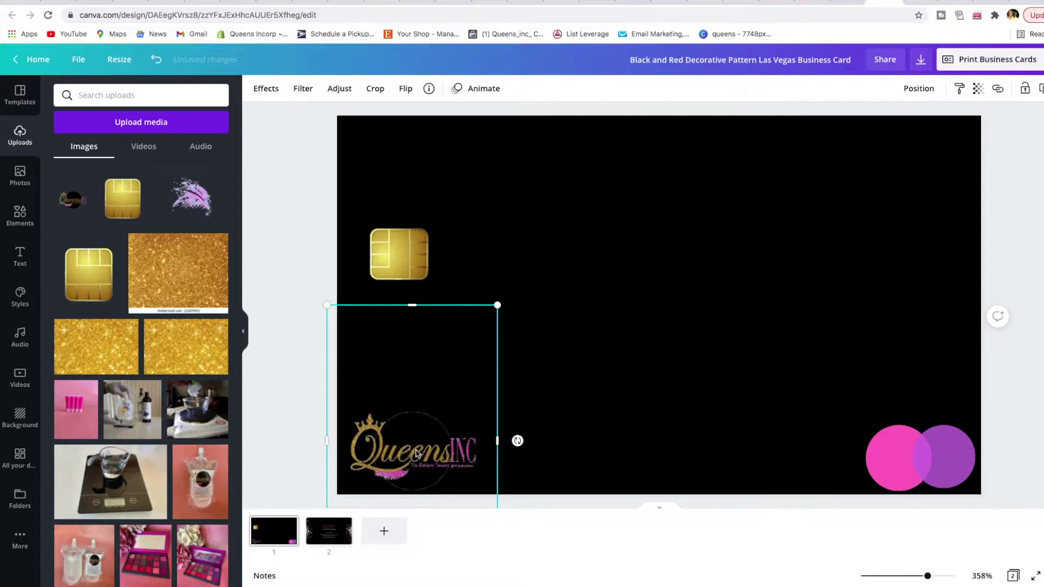
click(537, 386)
Remove the background of the Queens INC logo with Background Remover.
click(442, 431)
click(271, 93)
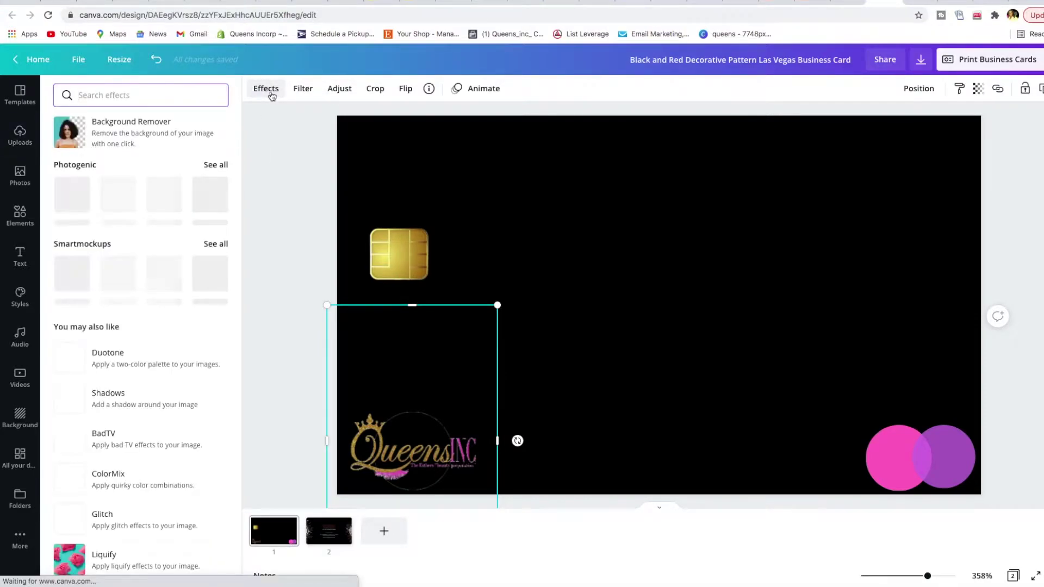
click(139, 131)
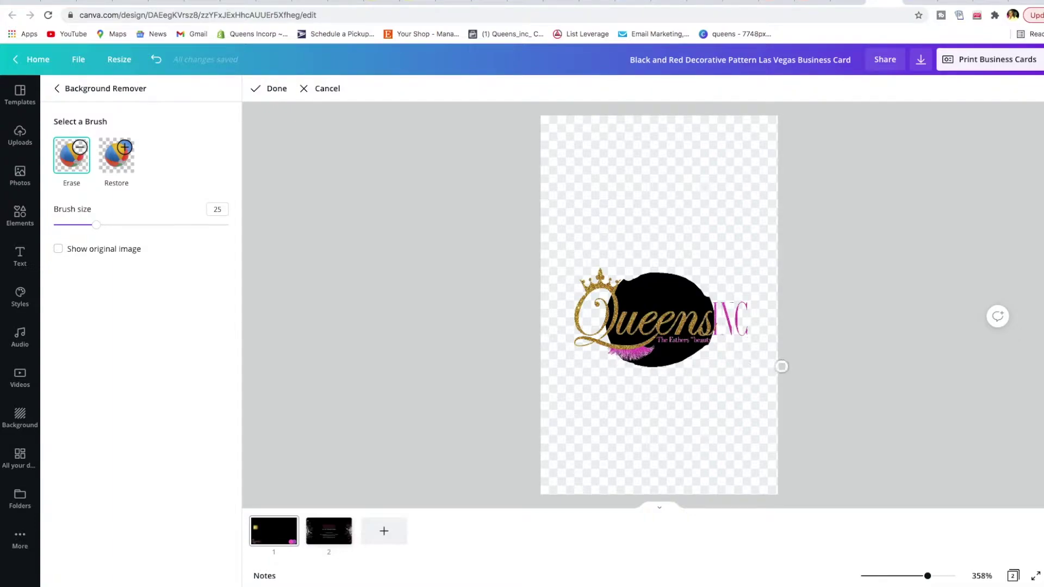
click(277, 88)
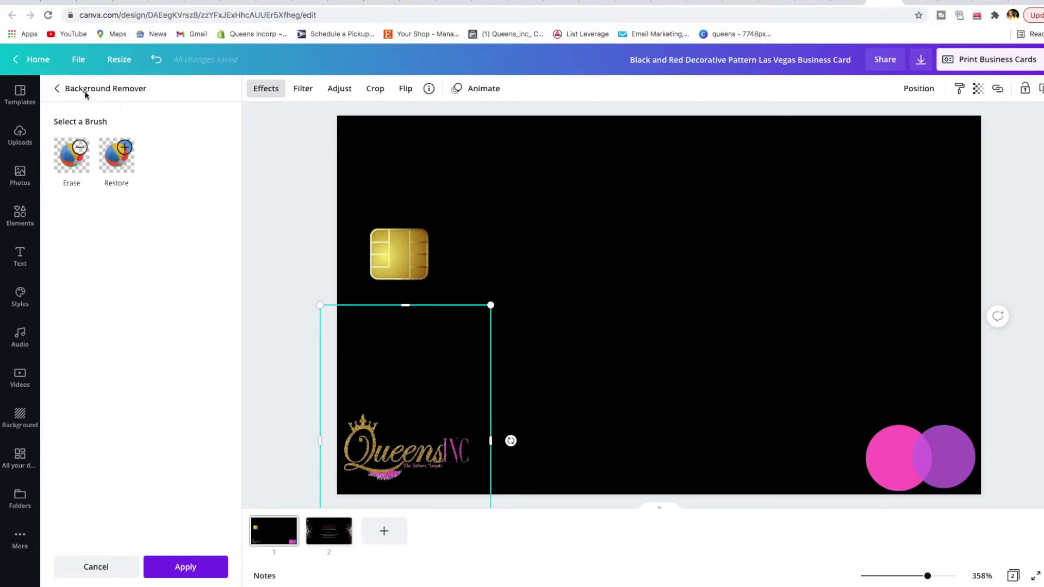
click(566, 239)
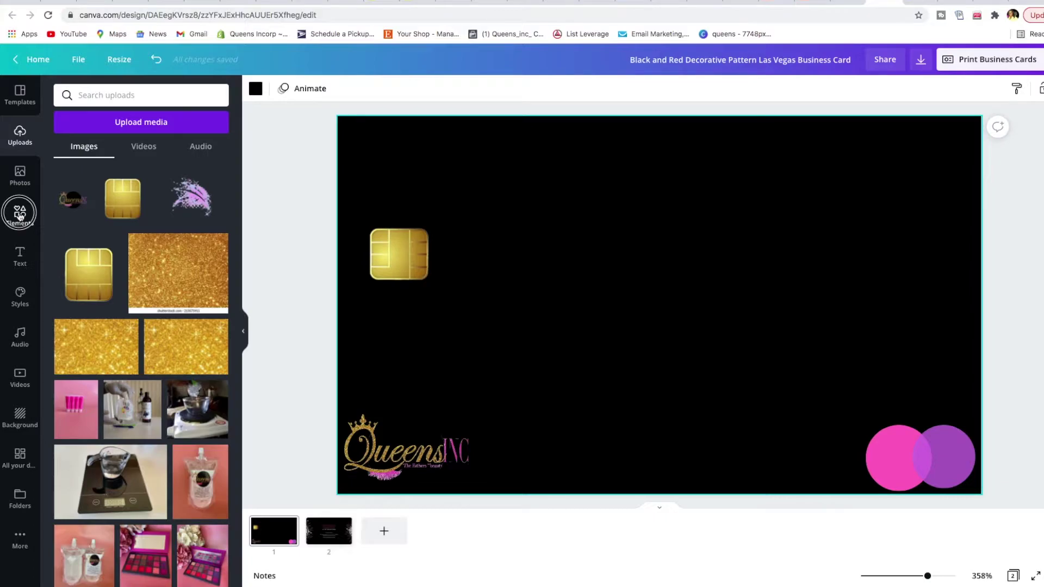
Add the number 1 letter frame, shrink it, and place it between the gold chip and the logo.
click(19, 213)
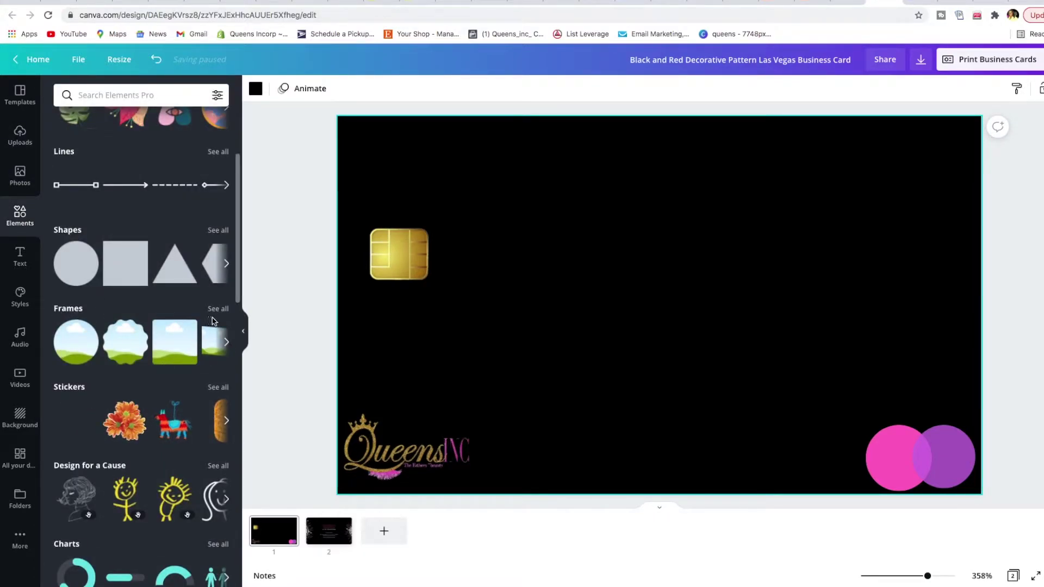
click(77, 315)
scroll(158, 400, down, 10)
scroll(161, 400, down, 2)
scroll(174, 394, down, 2)
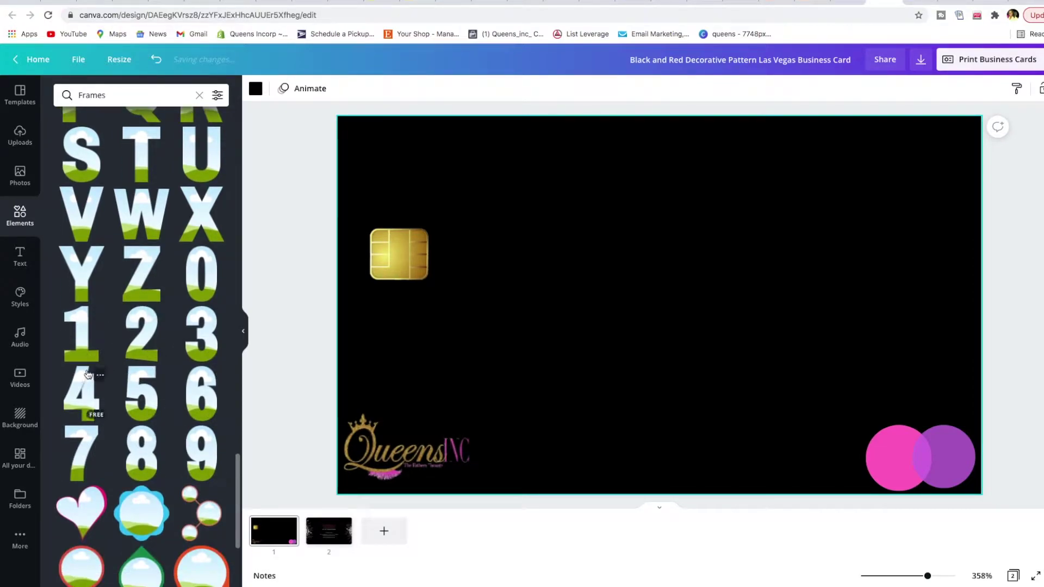
click(82, 350)
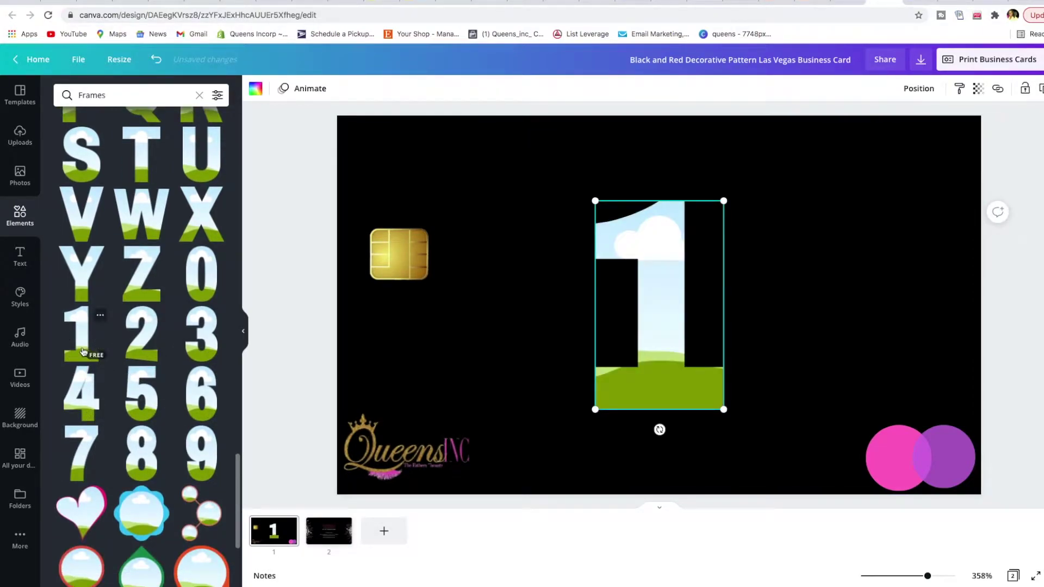
drag(595, 408, 367, 352)
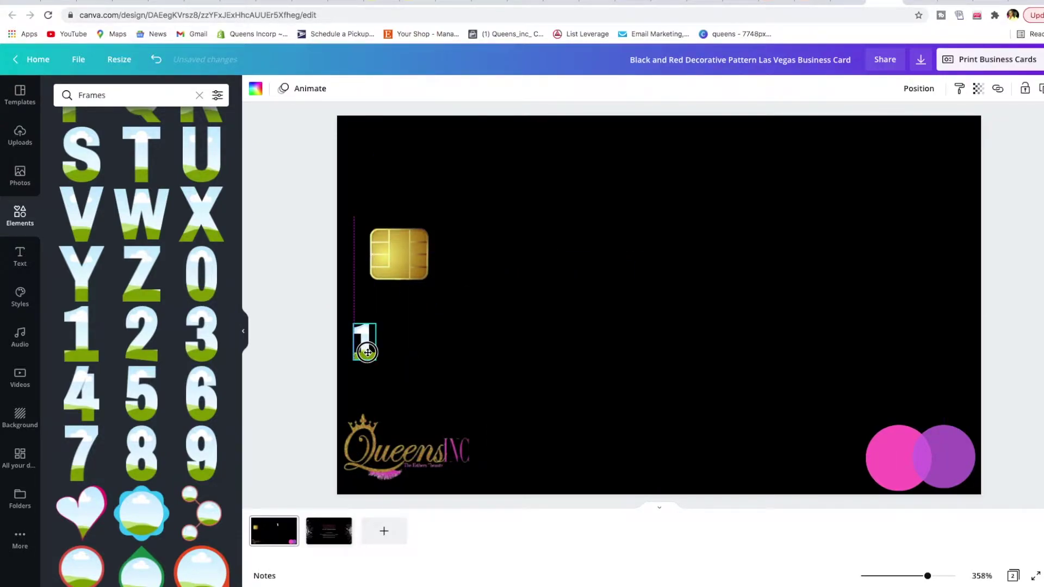
drag(368, 352, 368, 353)
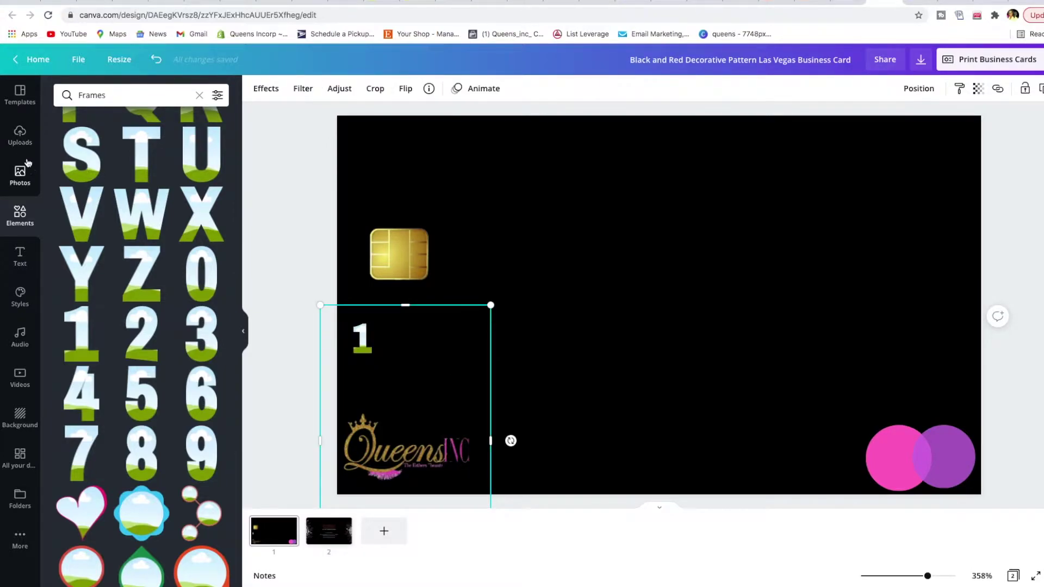
Fill the number 1 frame with the uploaded gold glitter image and place it just below the gold chip.
click(20, 136)
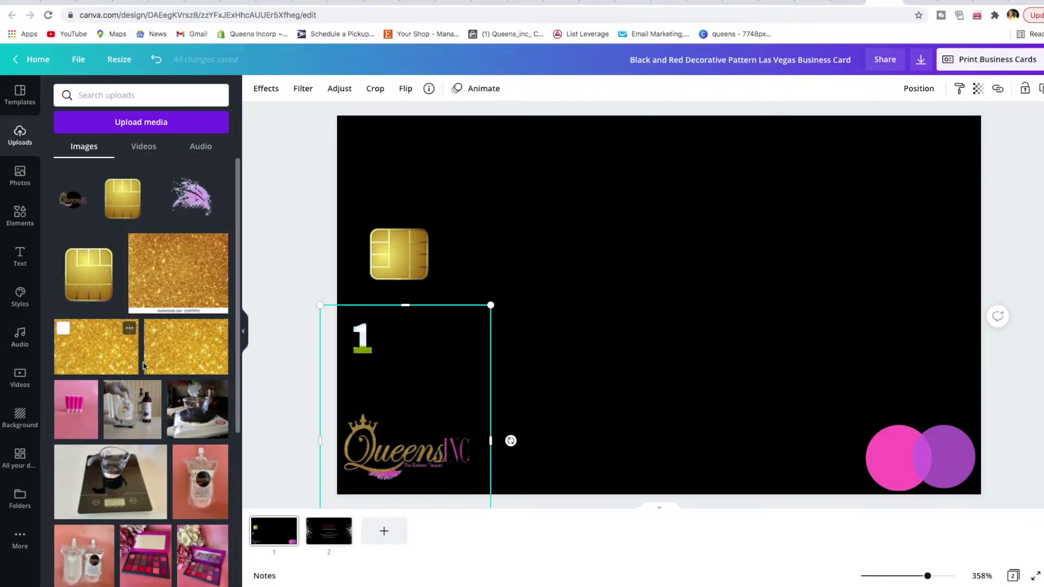
drag(362, 340, 566, 302)
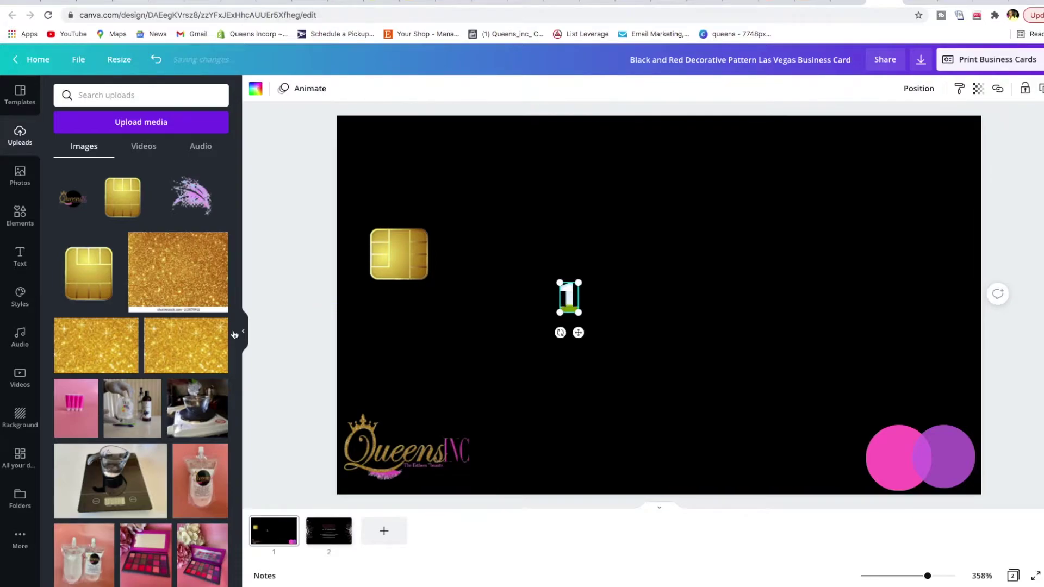
click(162, 342)
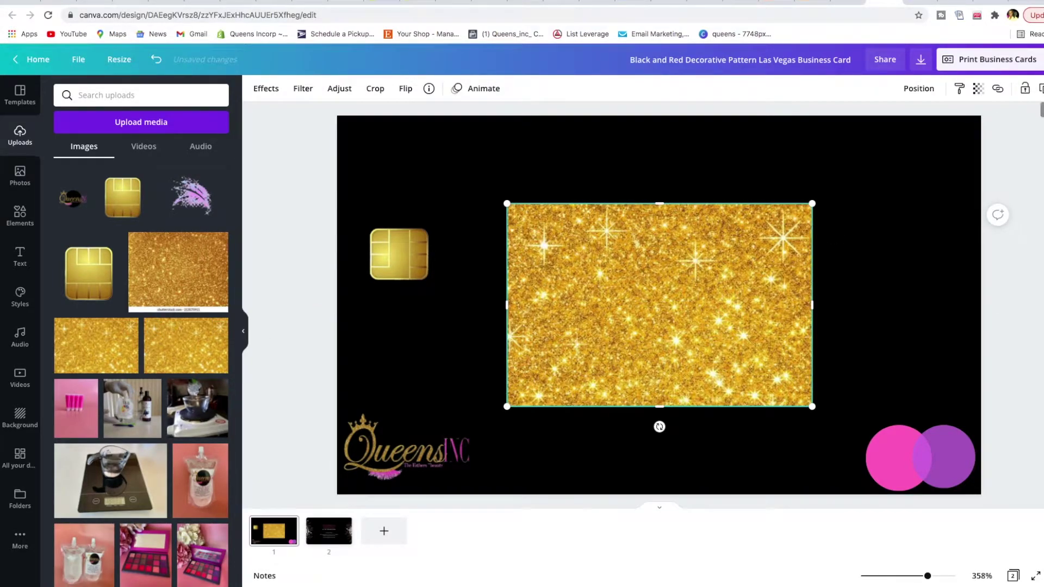
key(Delete)
click(568, 300)
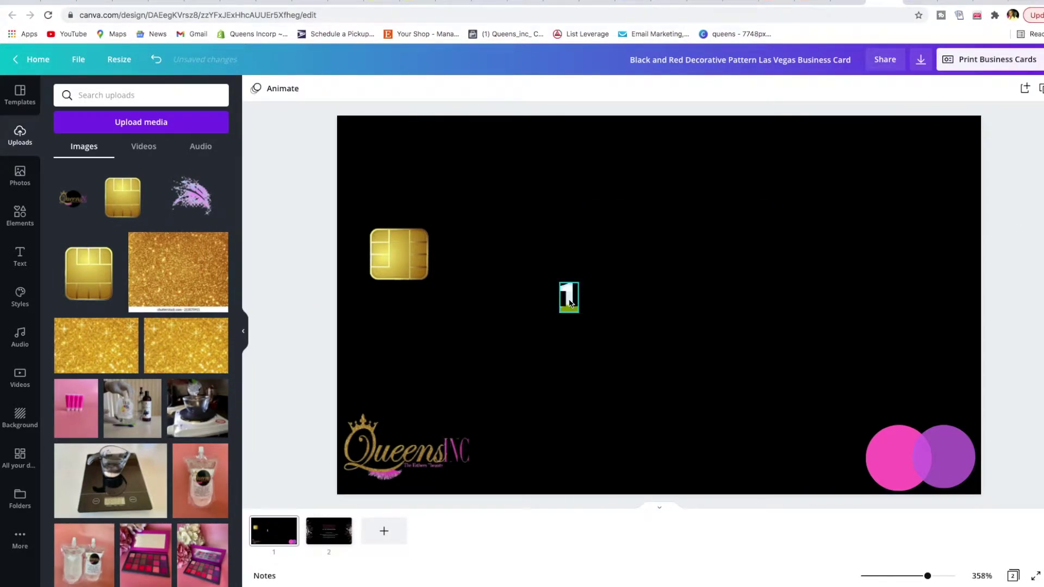
click(567, 306)
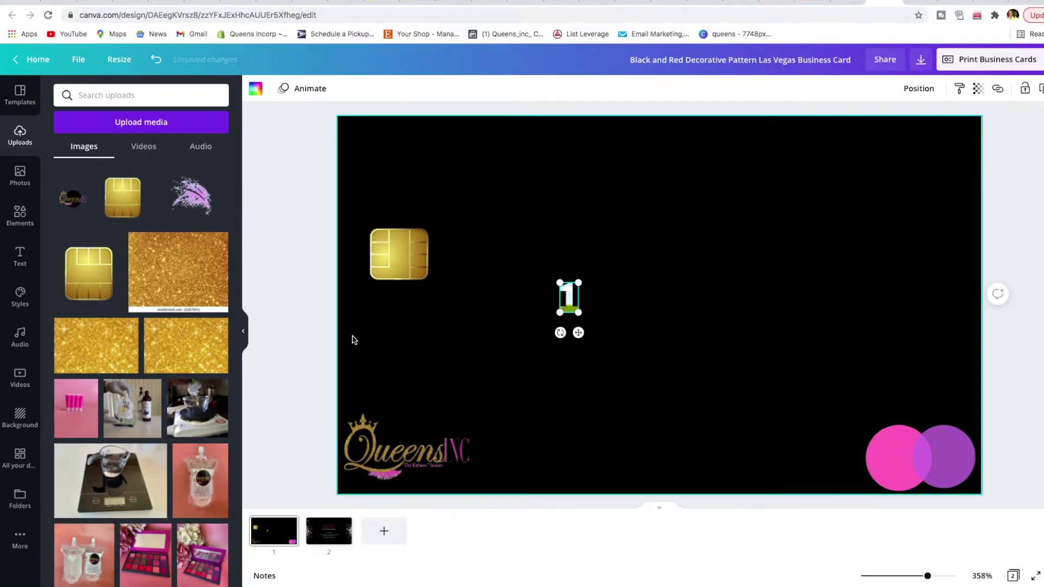
click(108, 357)
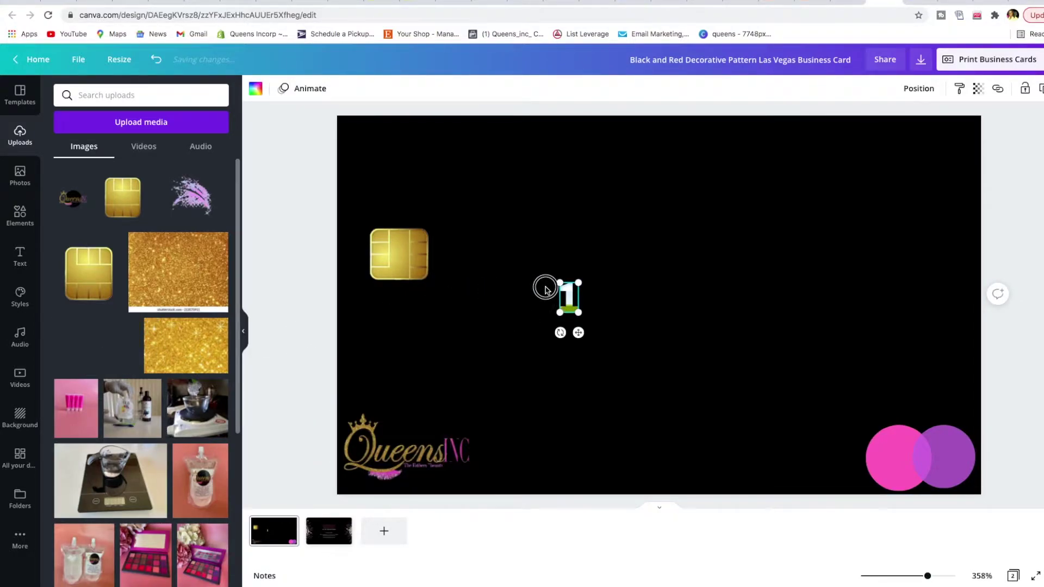
drag(569, 303, 569, 303)
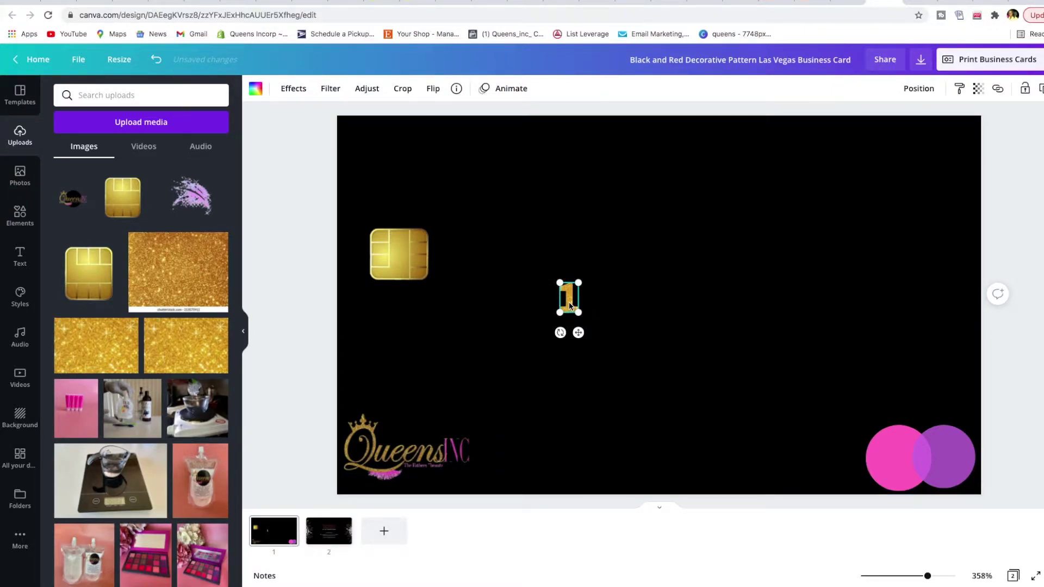
drag(569, 305, 381, 333)
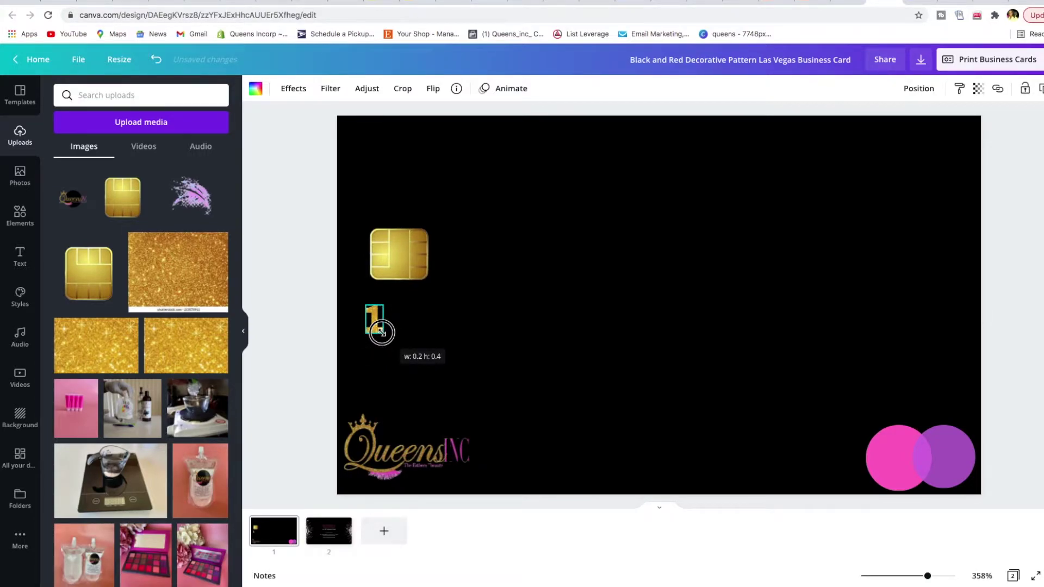
drag(381, 332, 382, 332)
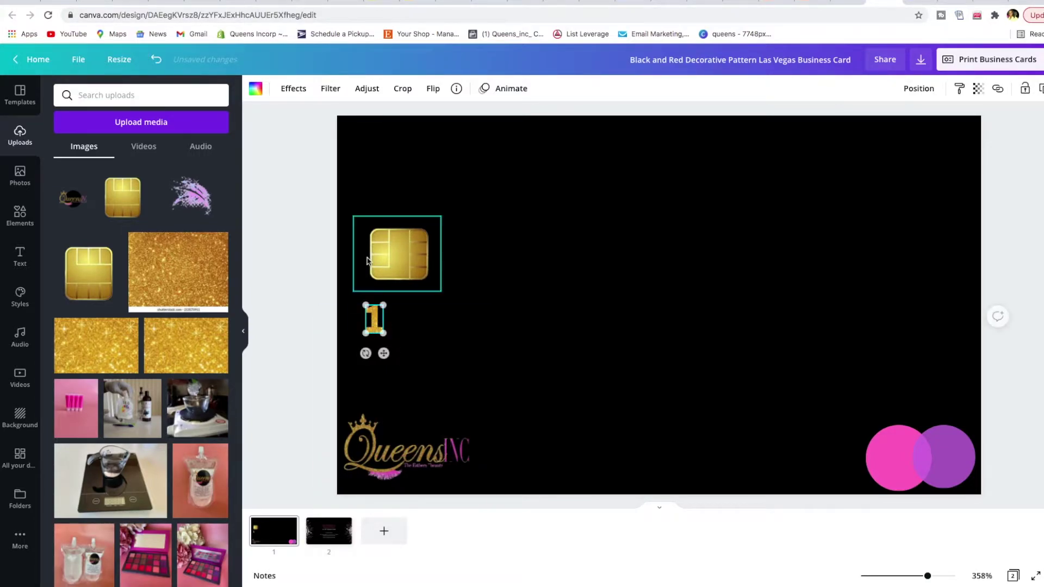
Add the number frames 2, 3 and 4 and arrange them side by side across the card's middle and right area.
click(21, 217)
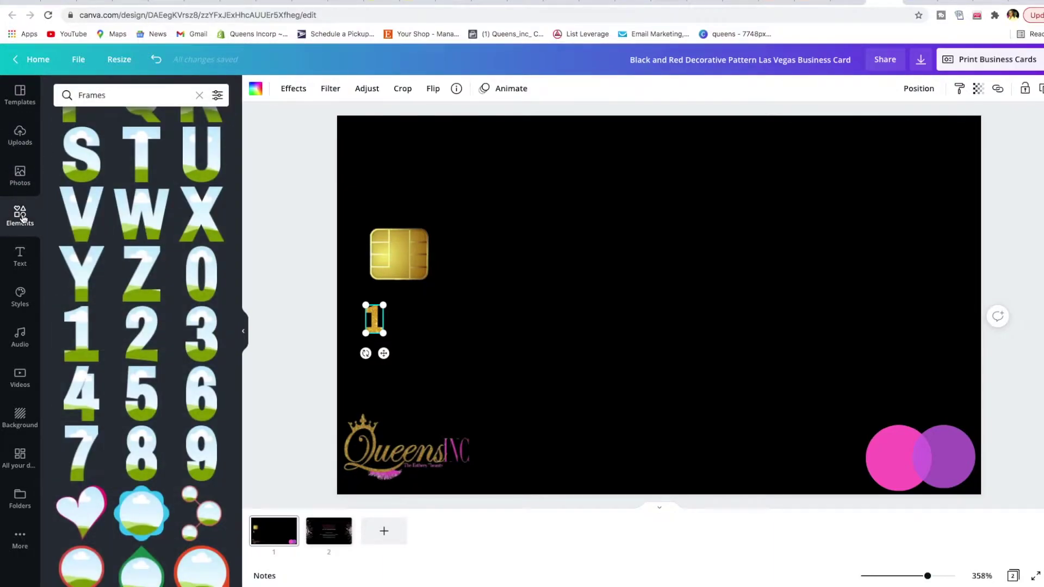
click(141, 342)
drag(674, 327, 572, 327)
click(207, 340)
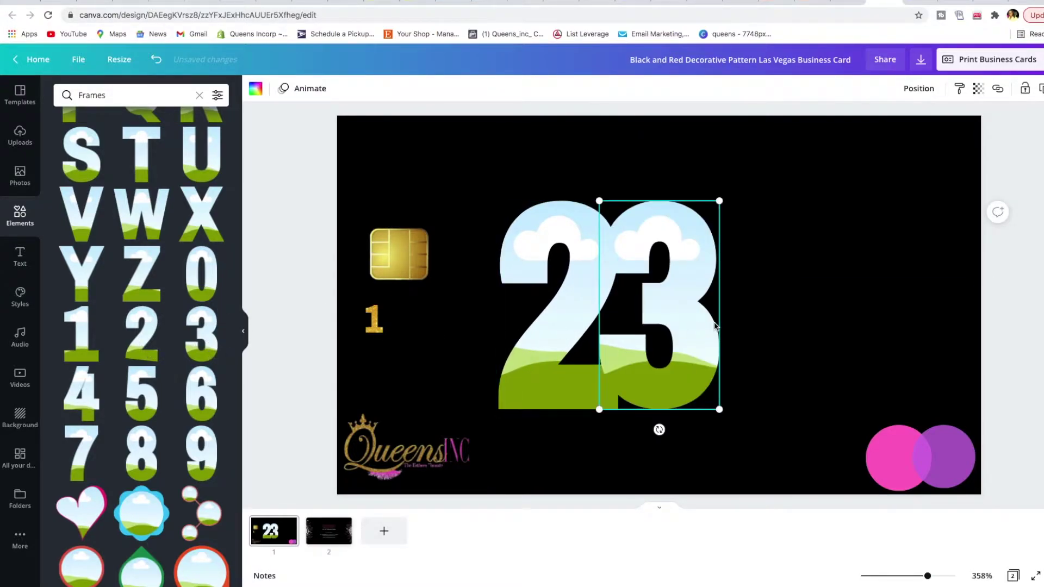
drag(681, 322, 713, 322)
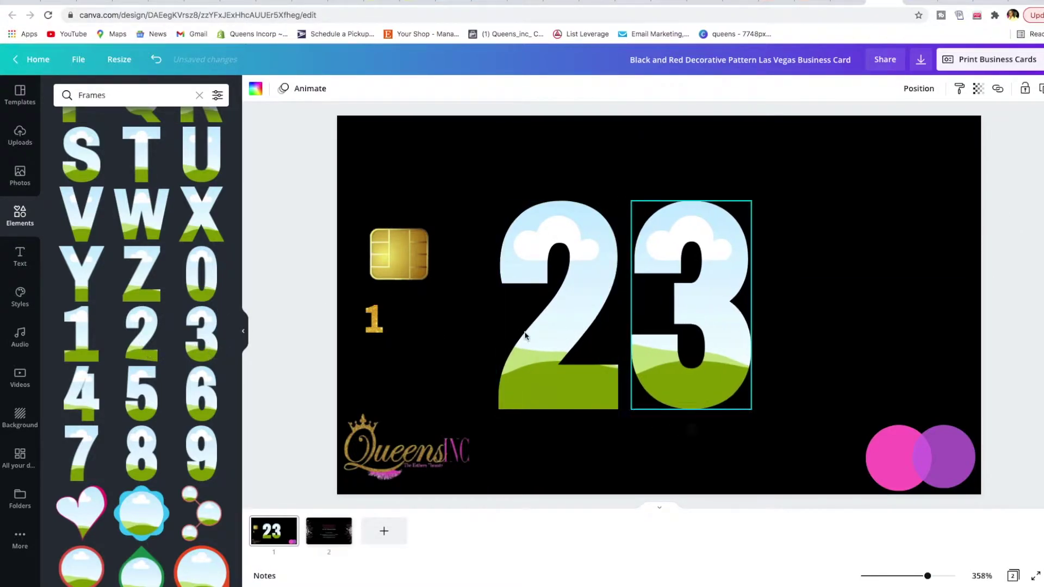
click(99, 394)
drag(658, 339, 841, 323)
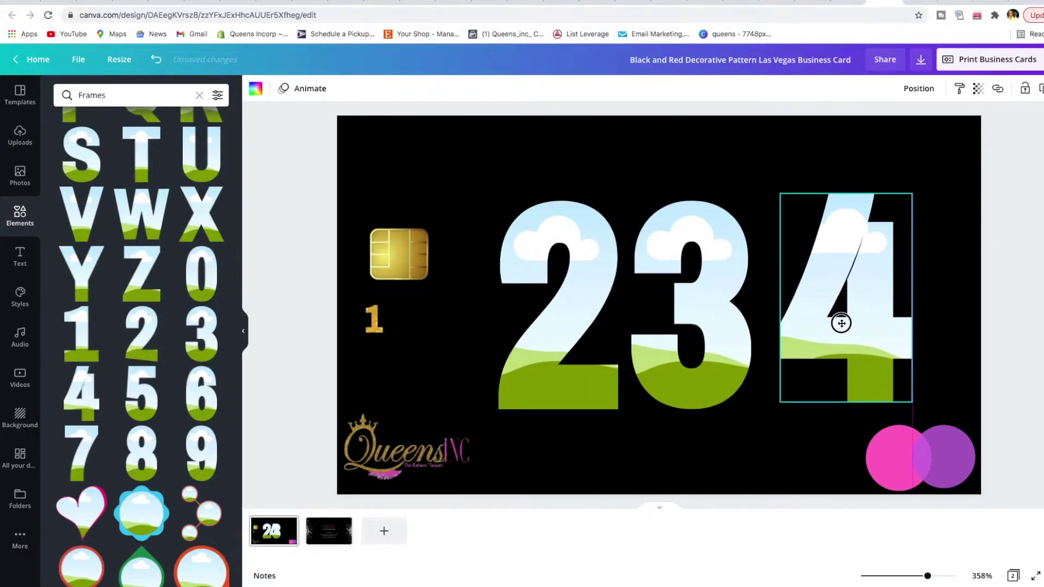
Fill the 2, 3 and 4 frames with the uploaded gold glitter image.
click(22, 139)
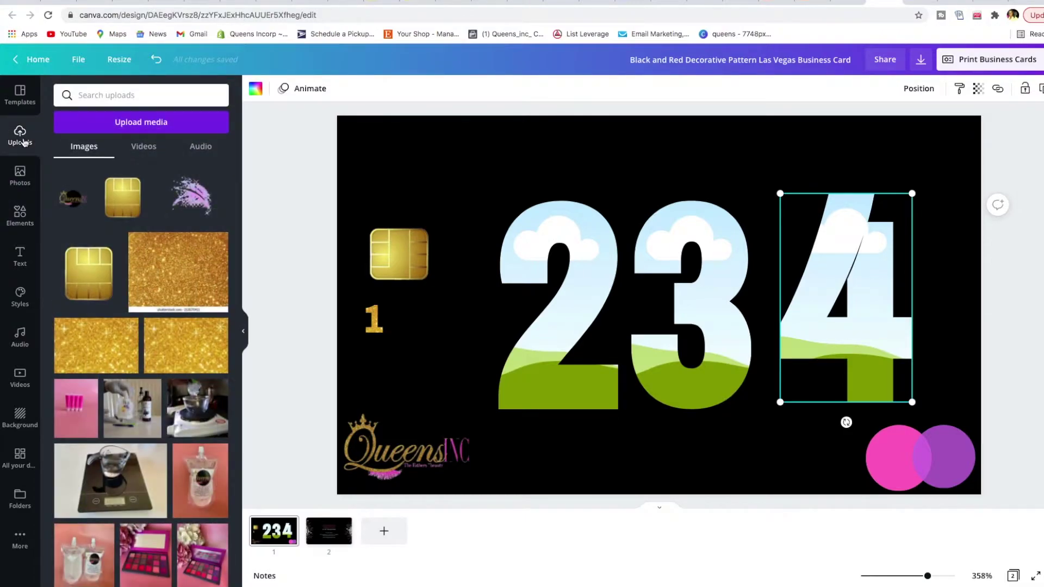
click(560, 298)
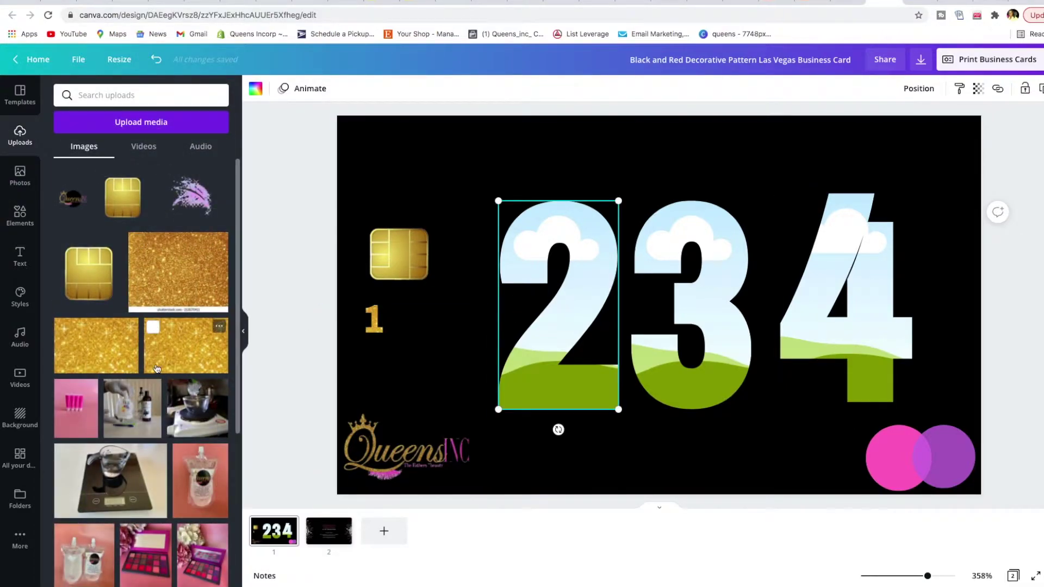
drag(142, 348, 556, 234)
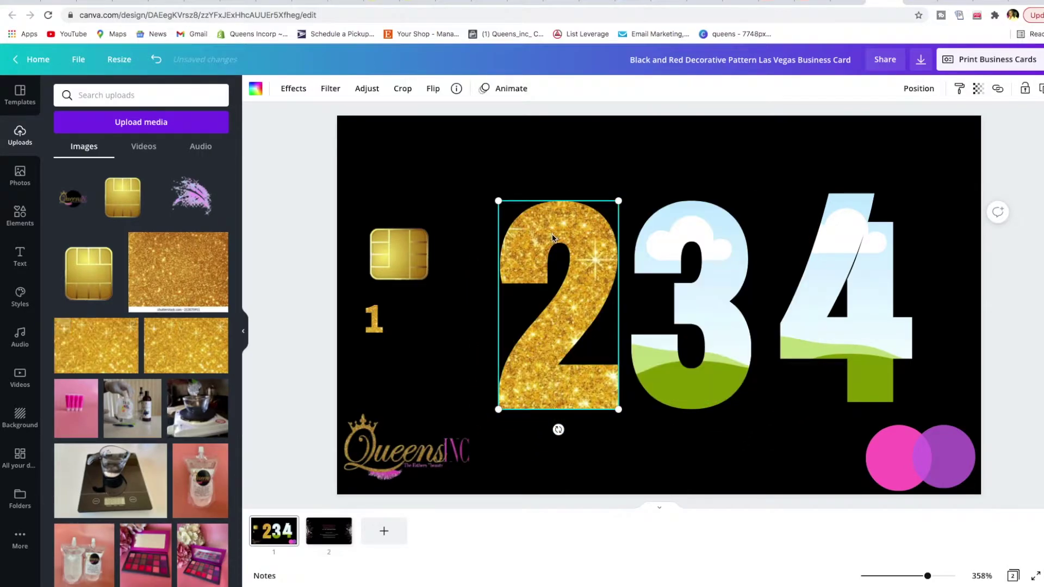
click(688, 265)
drag(123, 333, 700, 243)
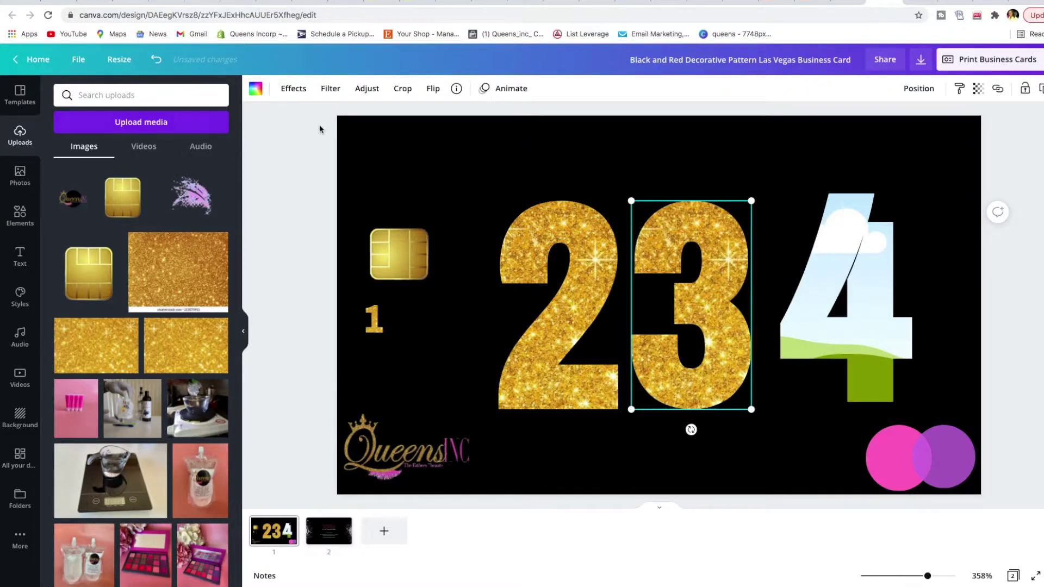
drag(107, 348, 861, 242)
Shrink the 2, 3 and 4 frames to match the 1 and line them up after it below the chip.
click(575, 304)
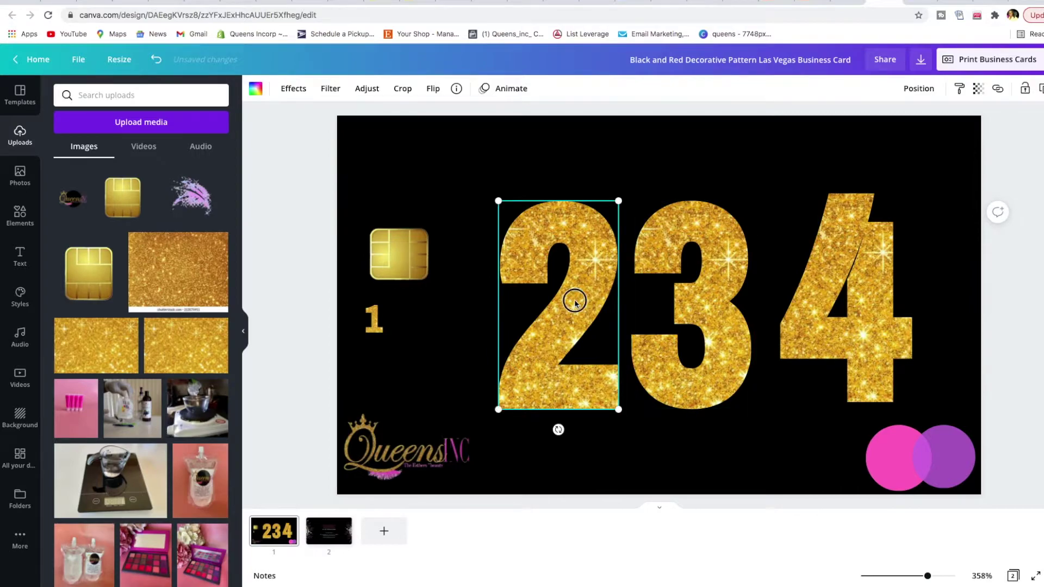
drag(498, 202, 397, 319)
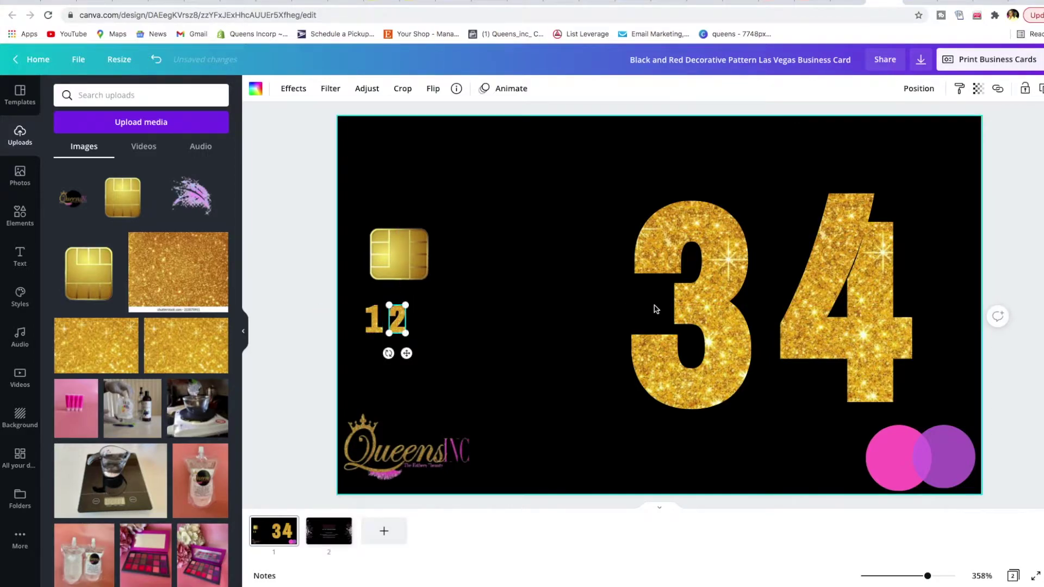
click(684, 304)
drag(631, 200, 418, 316)
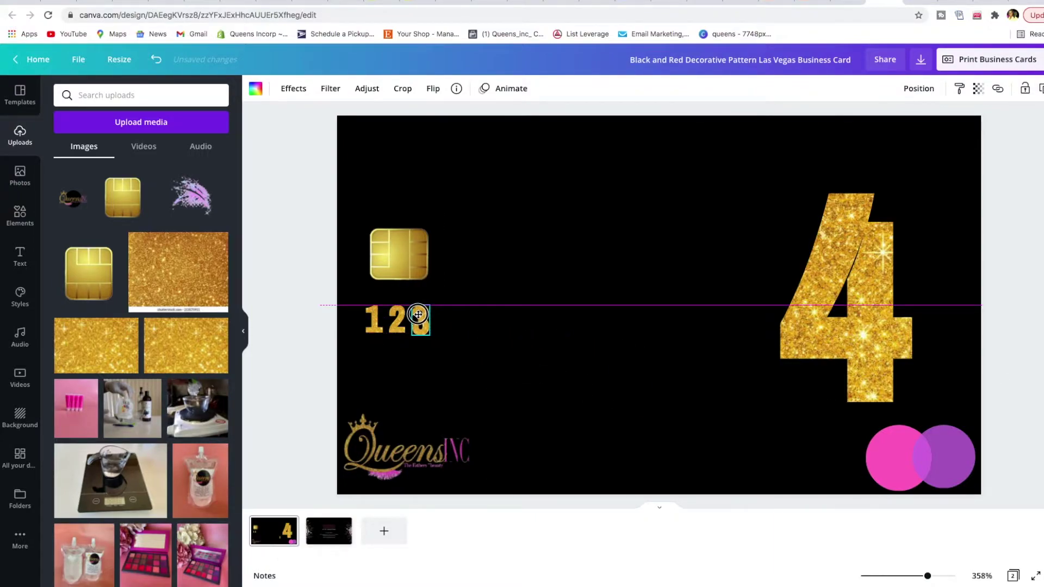
drag(416, 315, 417, 315)
drag(902, 285, 631, 291)
drag(509, 201, 445, 318)
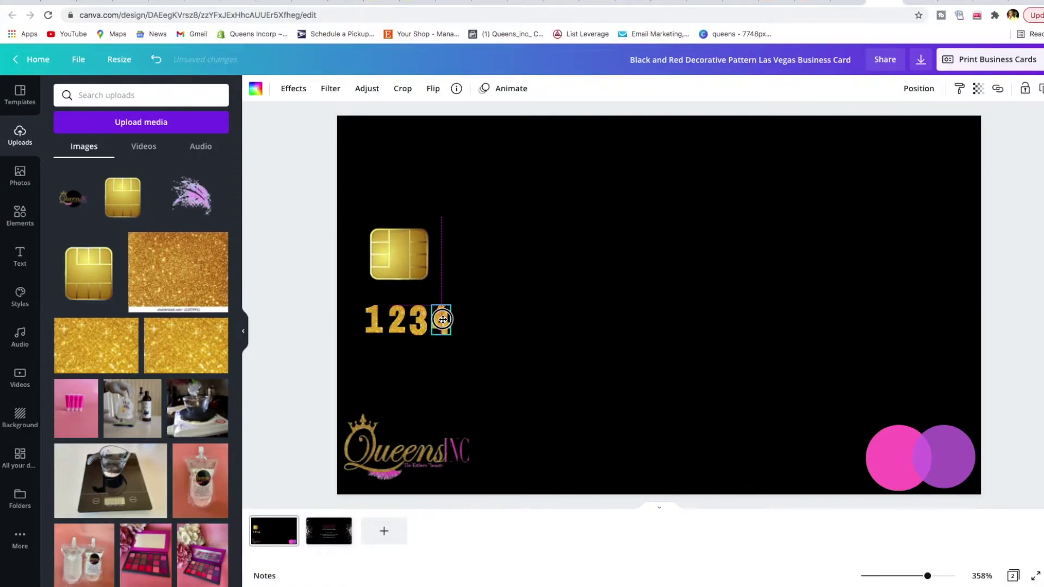
drag(442, 320, 441, 320)
Shrink the gold-glitter 2, 3, 5 and 6 frames and line them up as a second four-digit group.
click(473, 333)
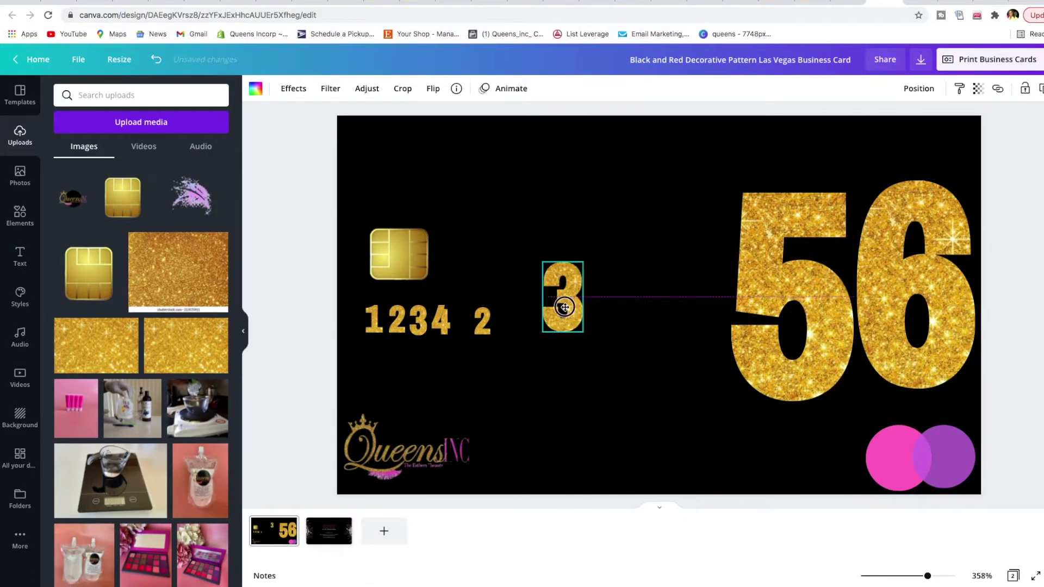
drag(564, 307, 495, 321)
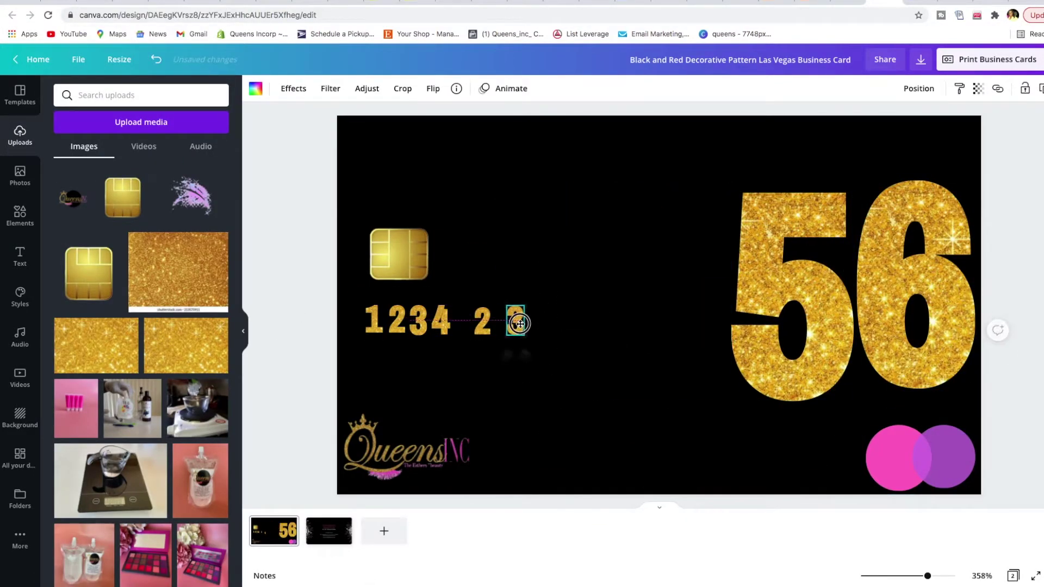
click(793, 299)
drag(731, 193, 793, 299)
drag(824, 350, 537, 324)
drag(895, 304, 541, 319)
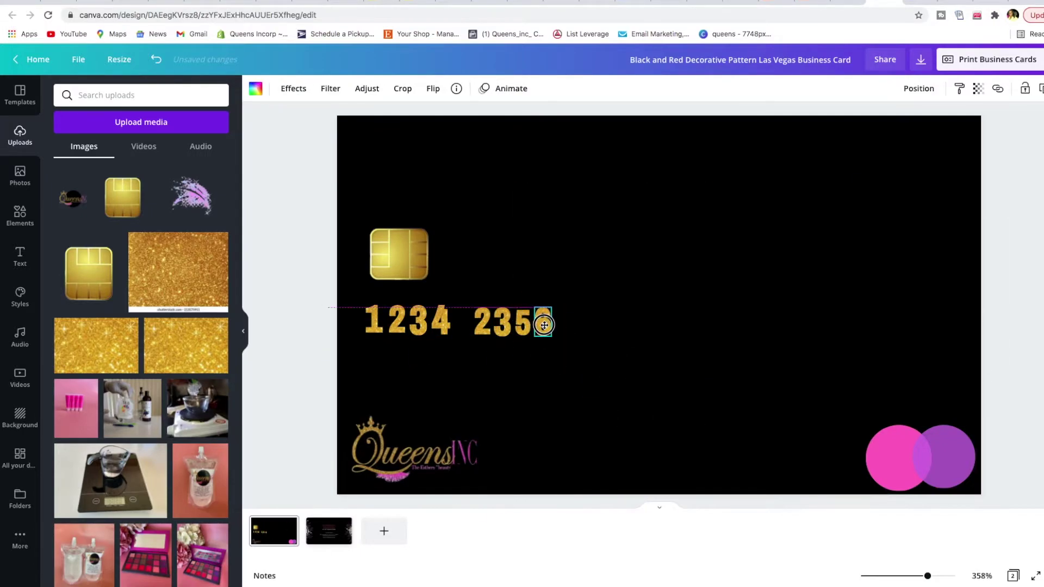
Fine-tune the alignment and spacing of the digits in the first two groups.
click(443, 325)
drag(443, 325, 441, 323)
click(374, 317)
click(606, 294)
click(538, 321)
key(Escape)
mouse_move(508, 320)
mouse_down()
mouse_move(496, 319)
mouse_move(510, 324)
mouse_up()
Line up the small gold-glitter 8, 7, 5 and 3 frames as a third four-digit group.
click(576, 322)
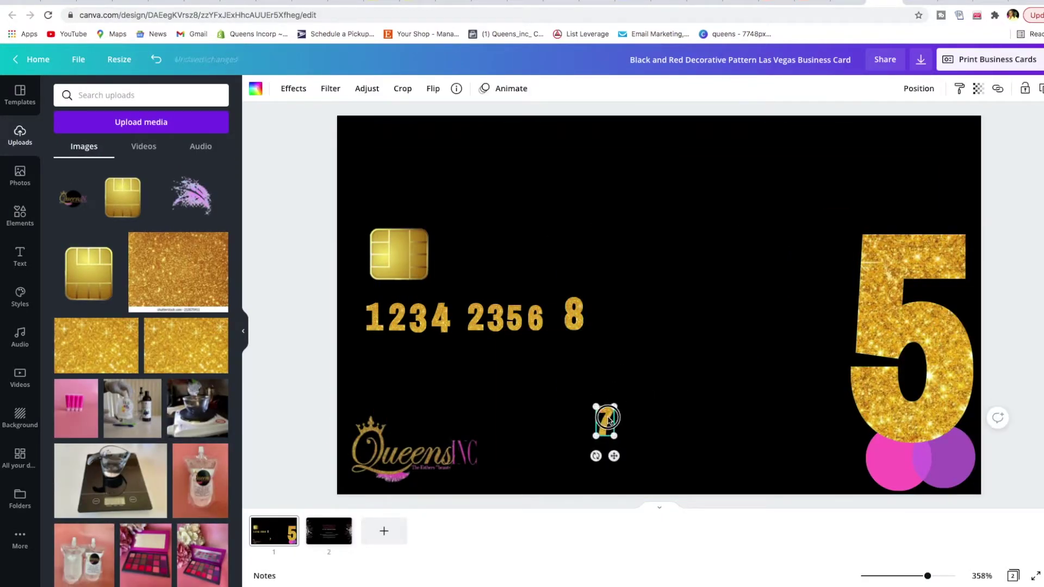
drag(605, 419, 584, 317)
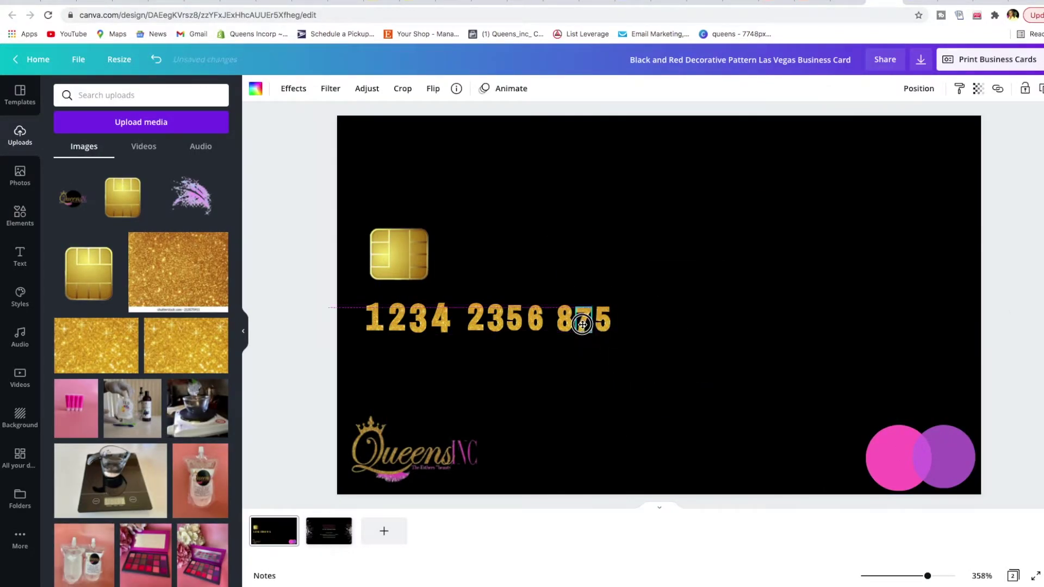
click(657, 333)
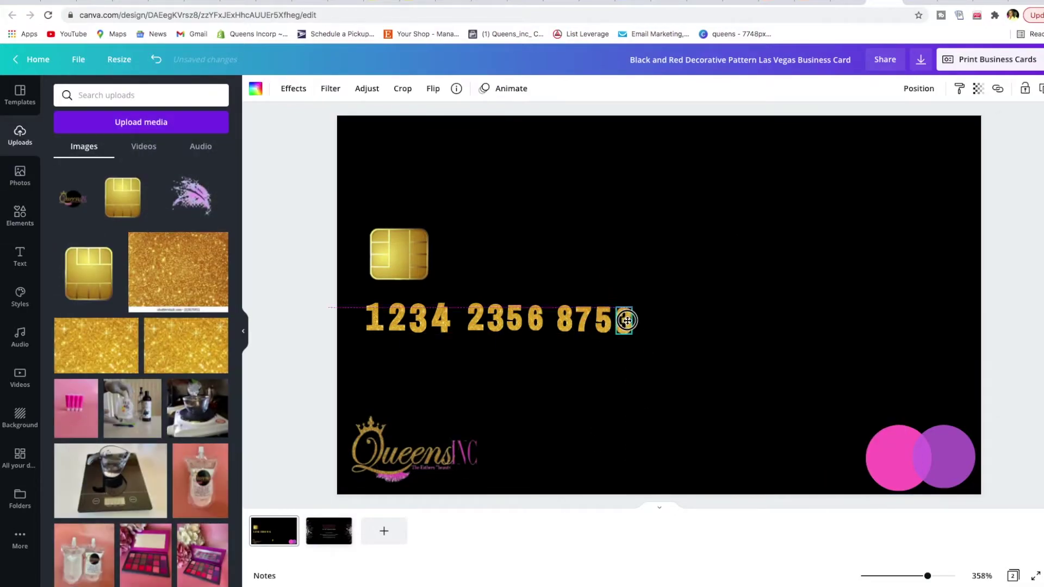
click(553, 336)
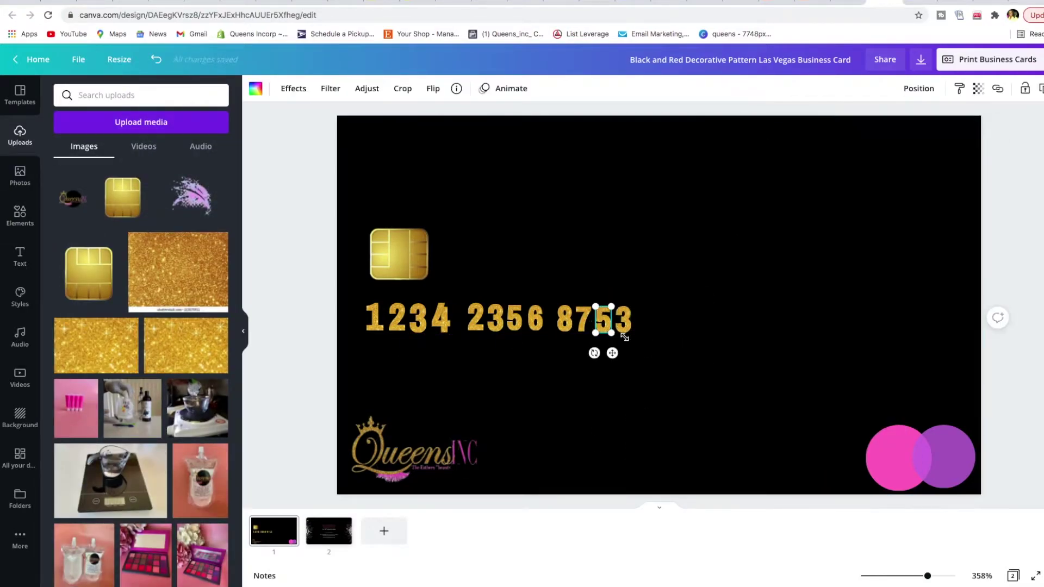
click(626, 319)
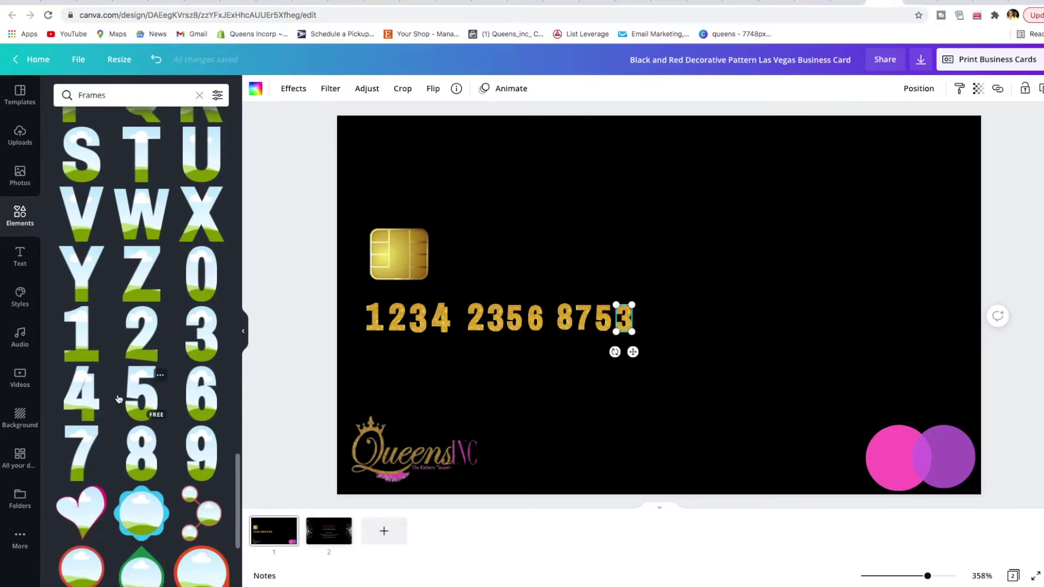
Add the frames 9, 2, 0 and 1, fill them with gold glitter, and shrink them into a fourth digit group.
click(201, 451)
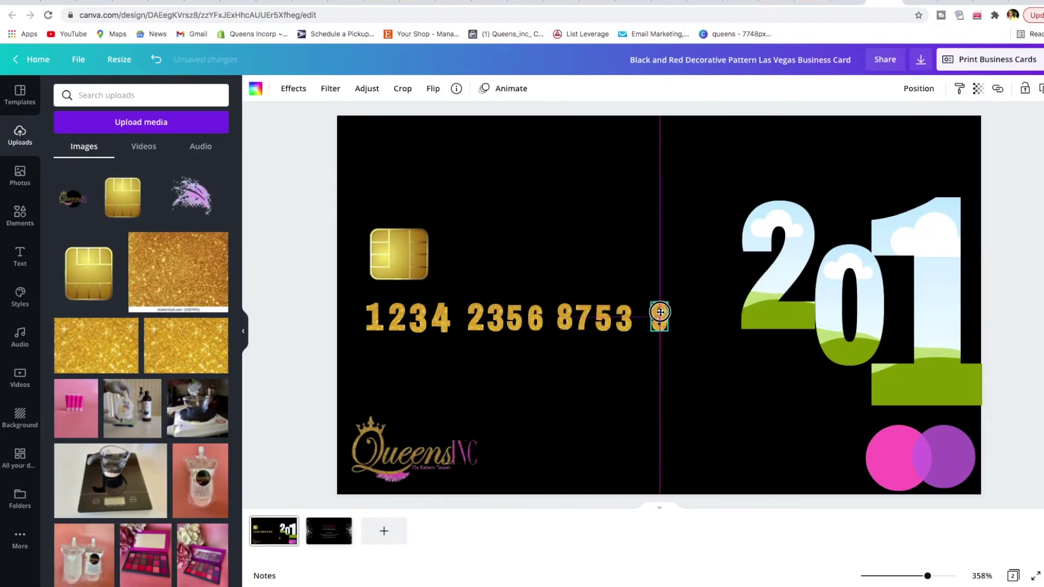
drag(96, 345, 757, 284)
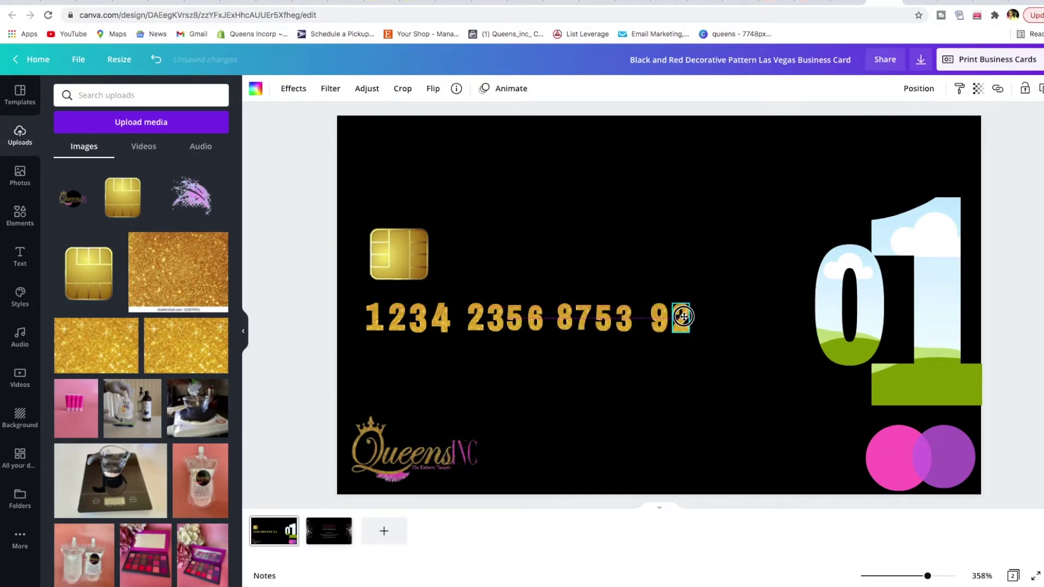
drag(96, 346, 652, 361)
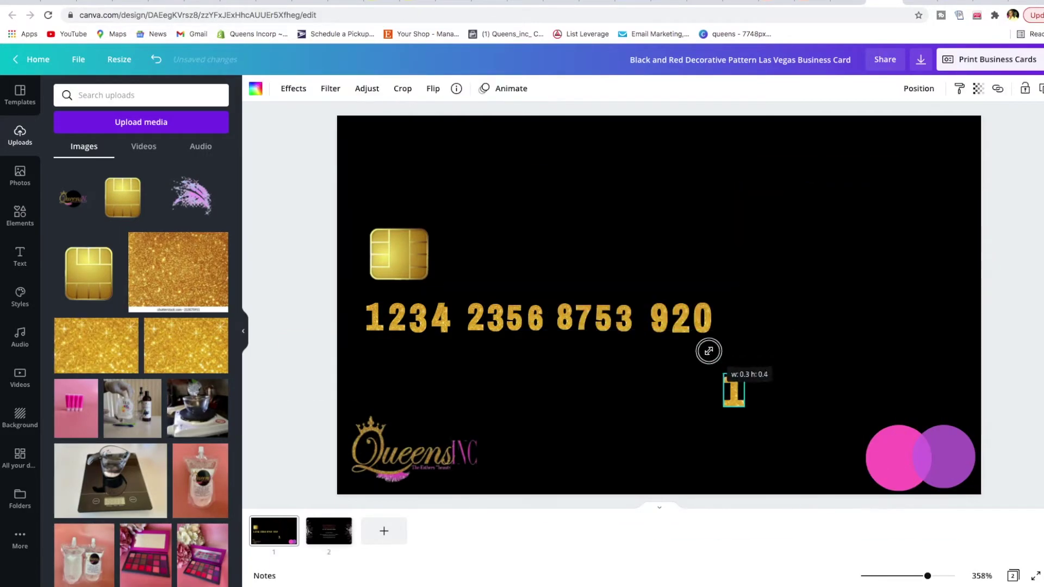
drag(734, 385, 721, 319)
click(569, 408)
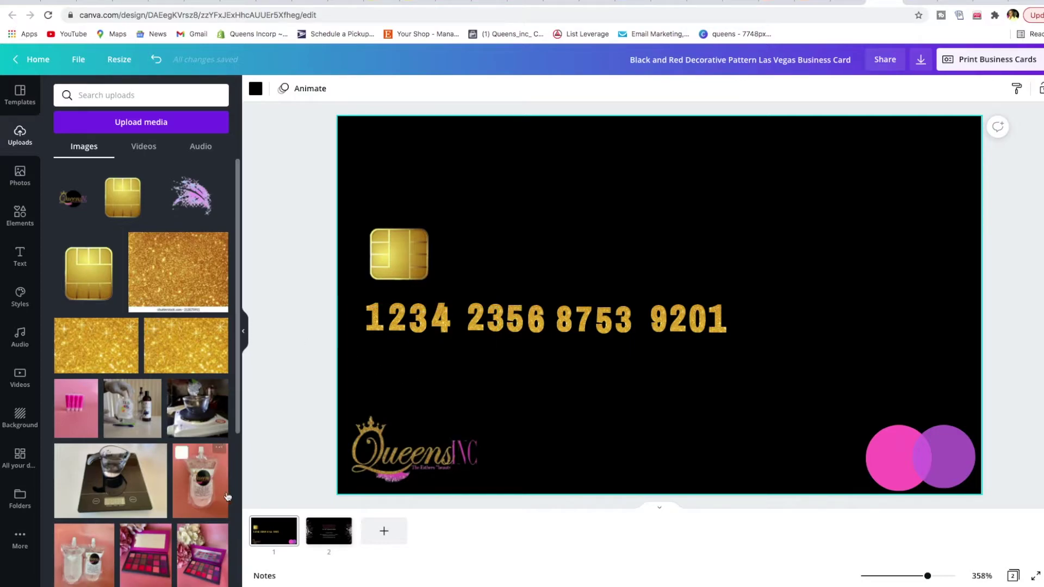
Add the uploaded pink-purple glitter graphic and shrink it at the card's top edge, right of centre.
drag(177, 216, 900, 170)
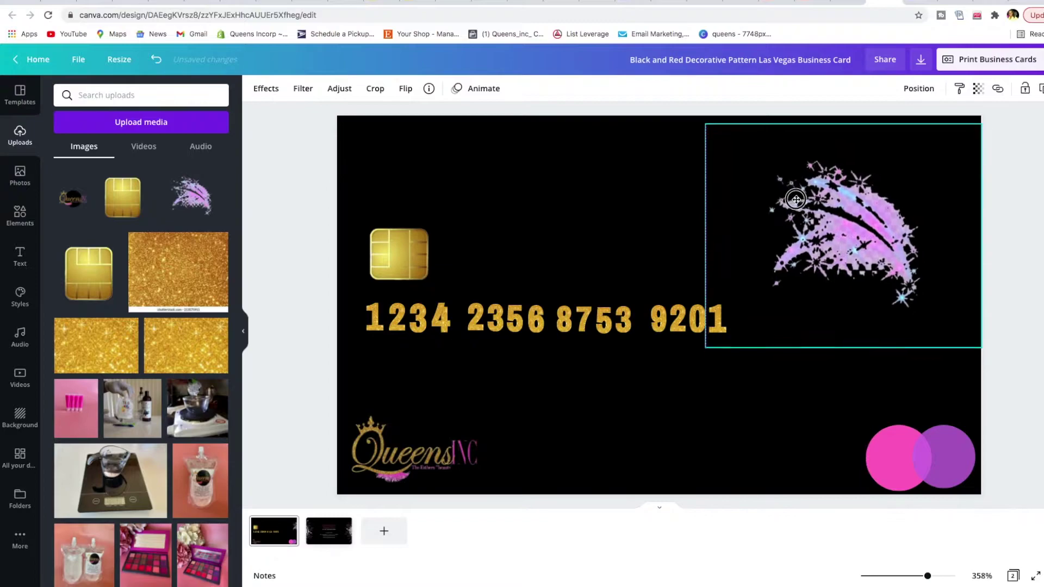
drag(975, 337, 829, 223)
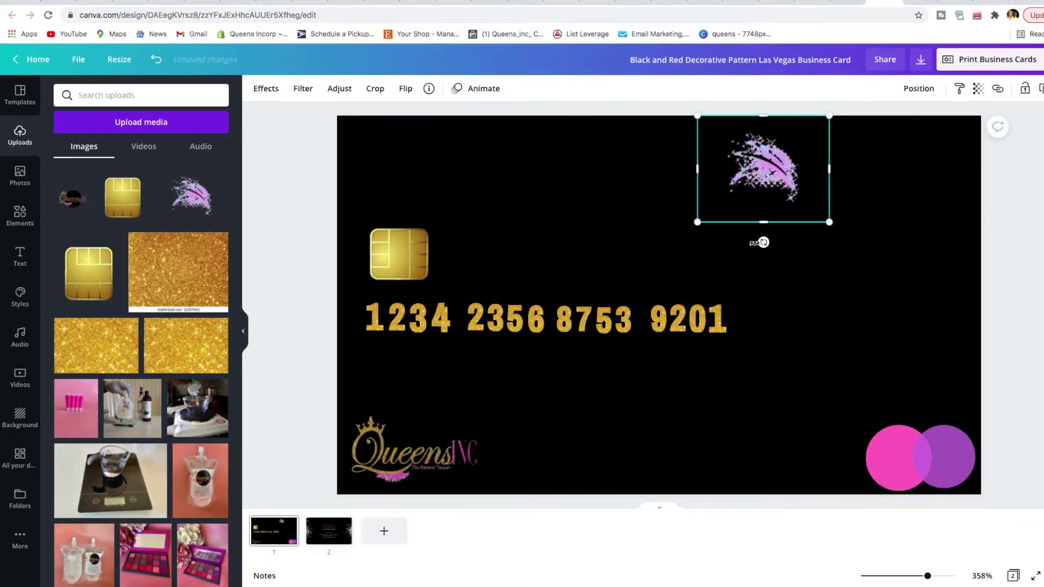
Rotate the purple glitter graphic, move it into the card's upper-right corner, and enlarge it slightly past the edges.
drag(768, 243, 820, 210)
drag(780, 167, 943, 144)
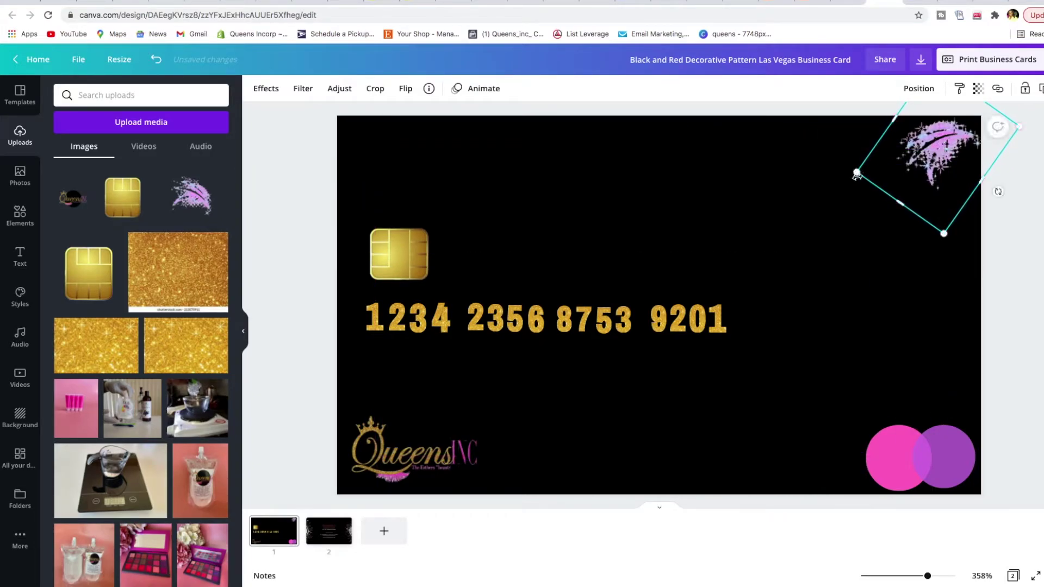
drag(851, 174, 802, 194)
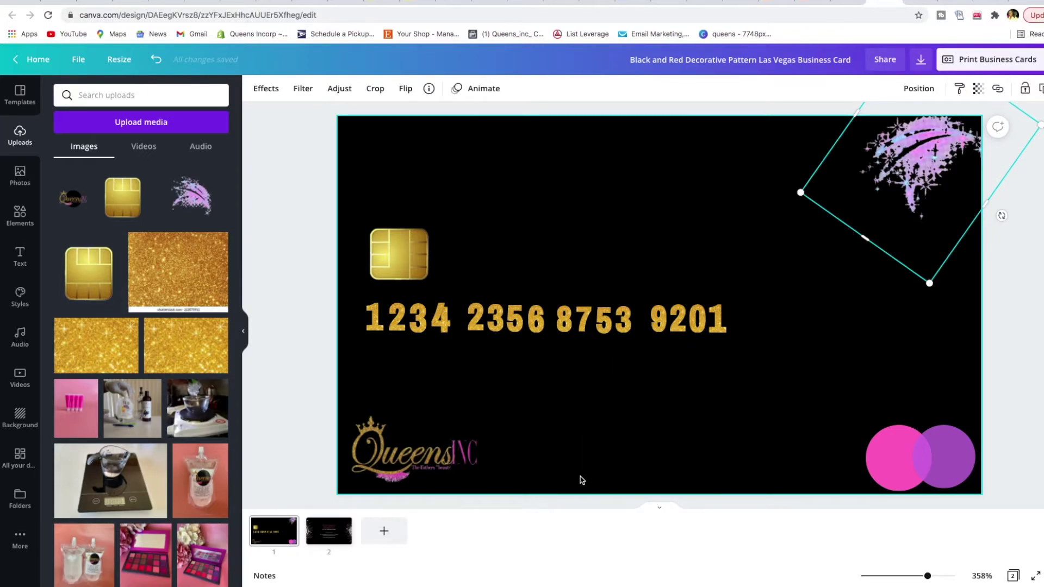
Add a subheading text box and move it to the card's upper-left corner.
click(21, 269)
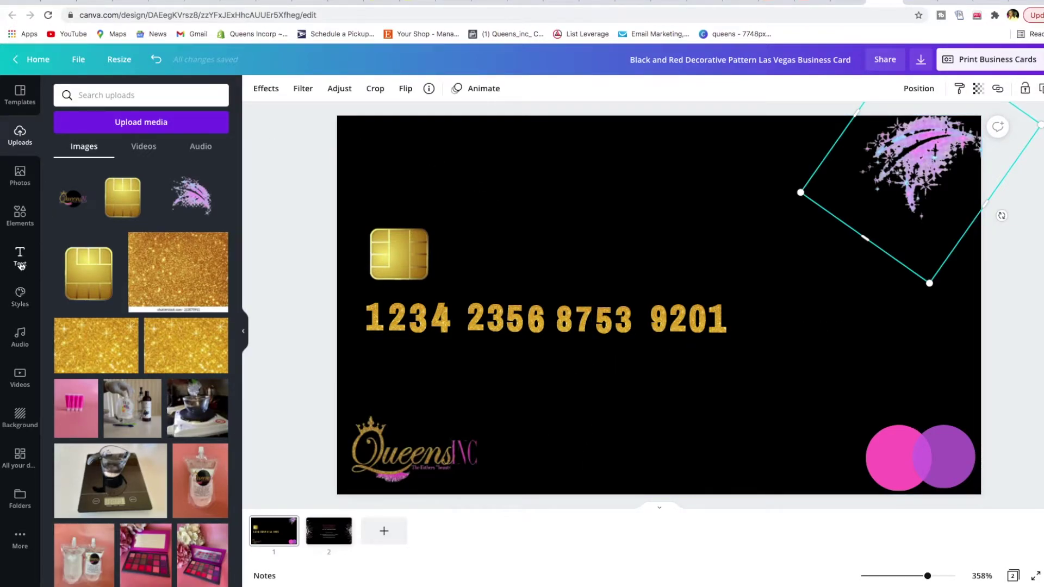
click(673, 213)
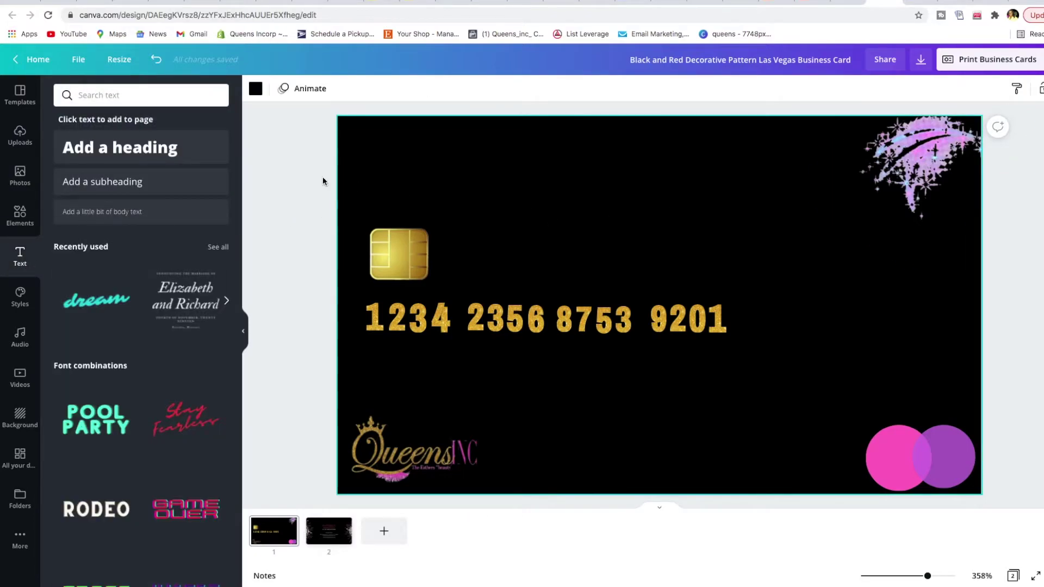
click(85, 188)
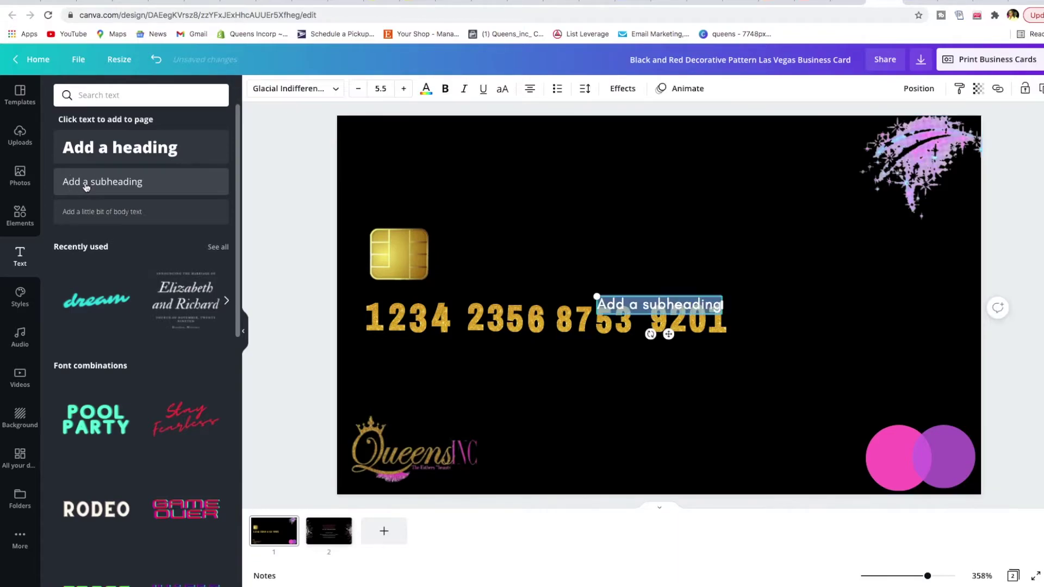
click(693, 297)
drag(694, 297, 451, 144)
Replace the subheading's placeholder text with "For All Your Beauty Needs".
click(326, 92)
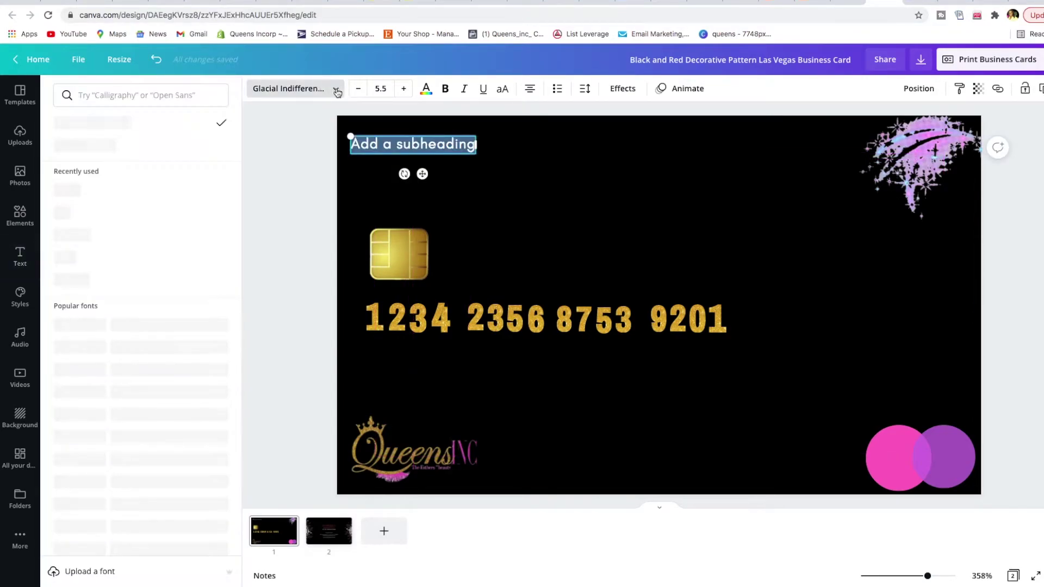
click(335, 90)
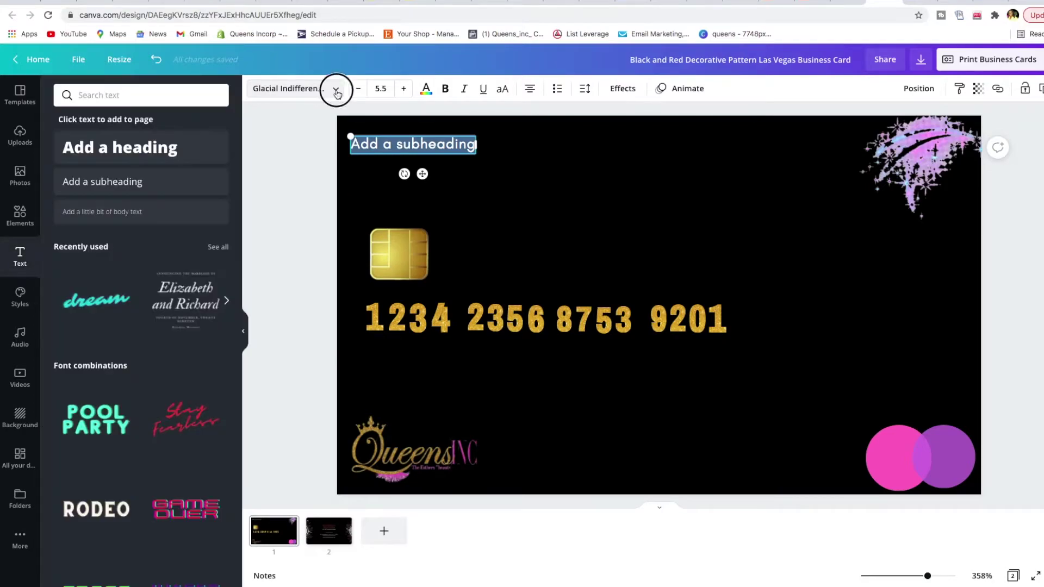
click(336, 91)
scroll(131, 254, down, 4)
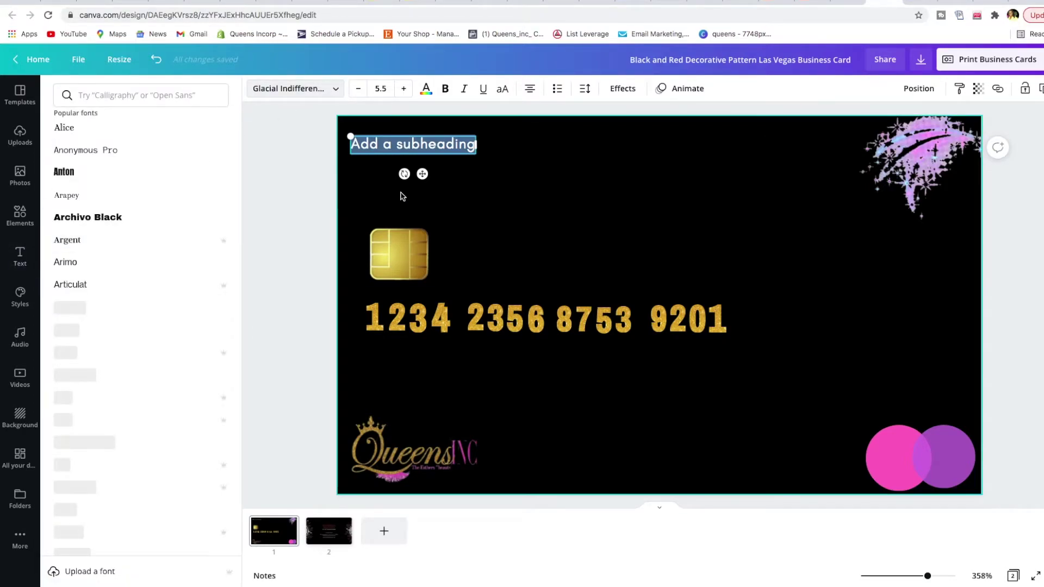
click(468, 145)
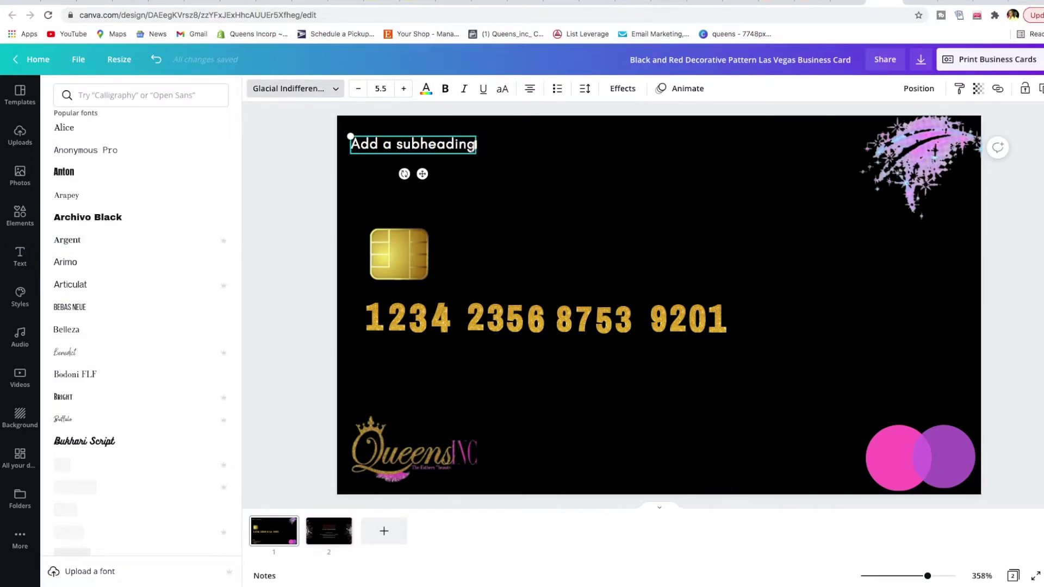
double_click(471, 146)
triple_click(471, 146)
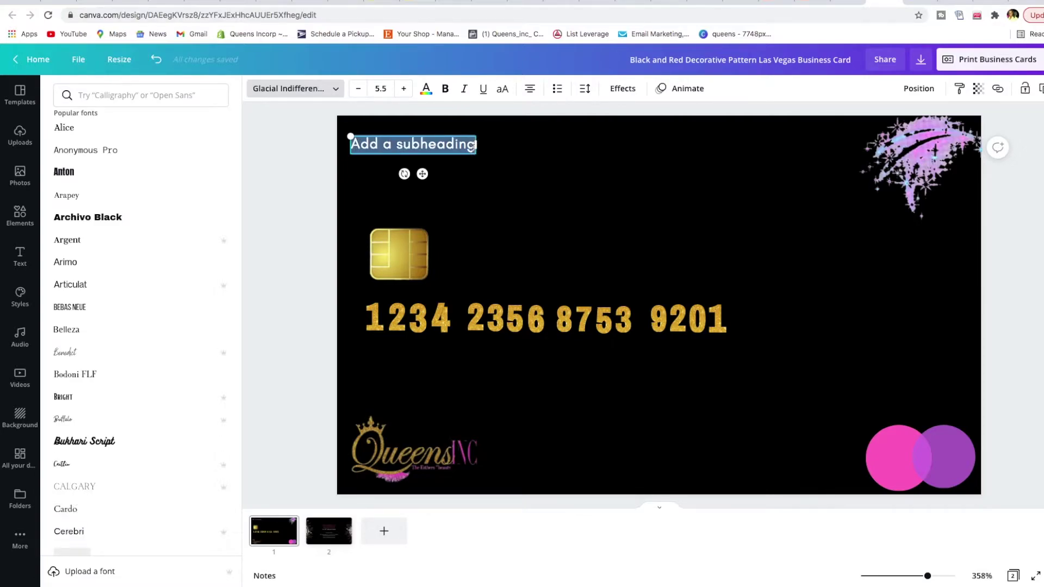
text(For)
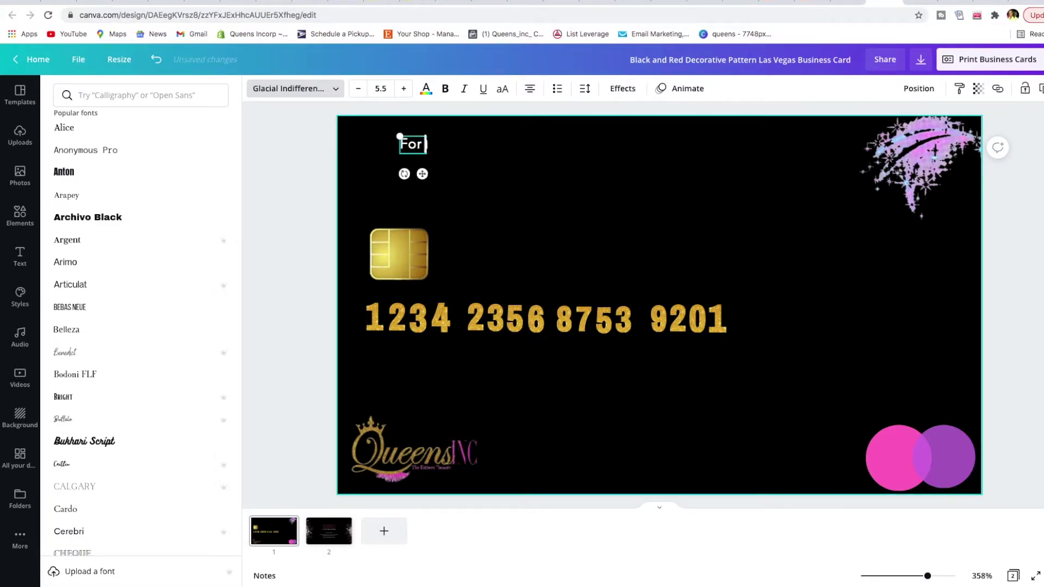
text( All You)
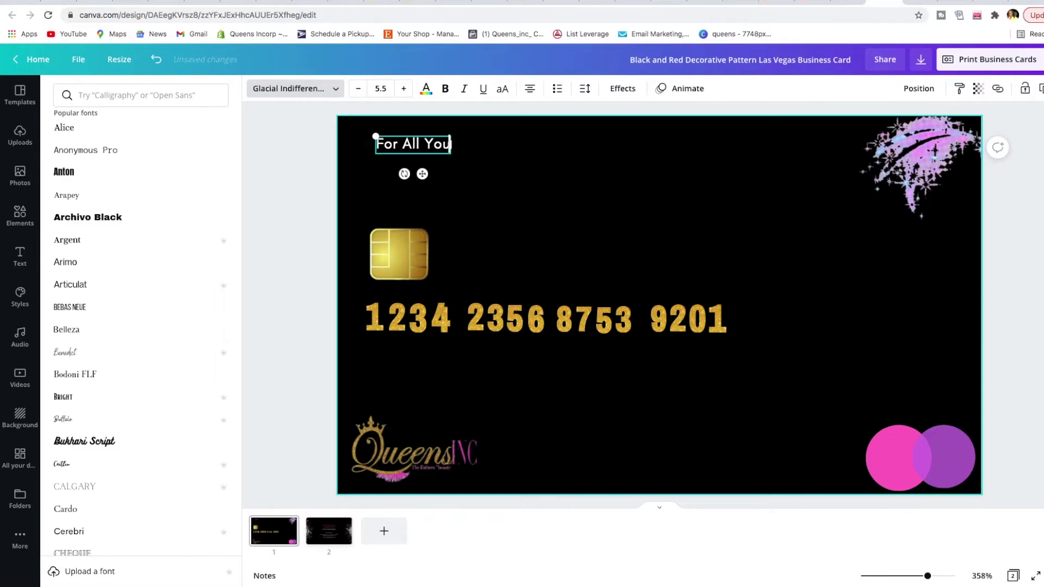
text(r Beauty)
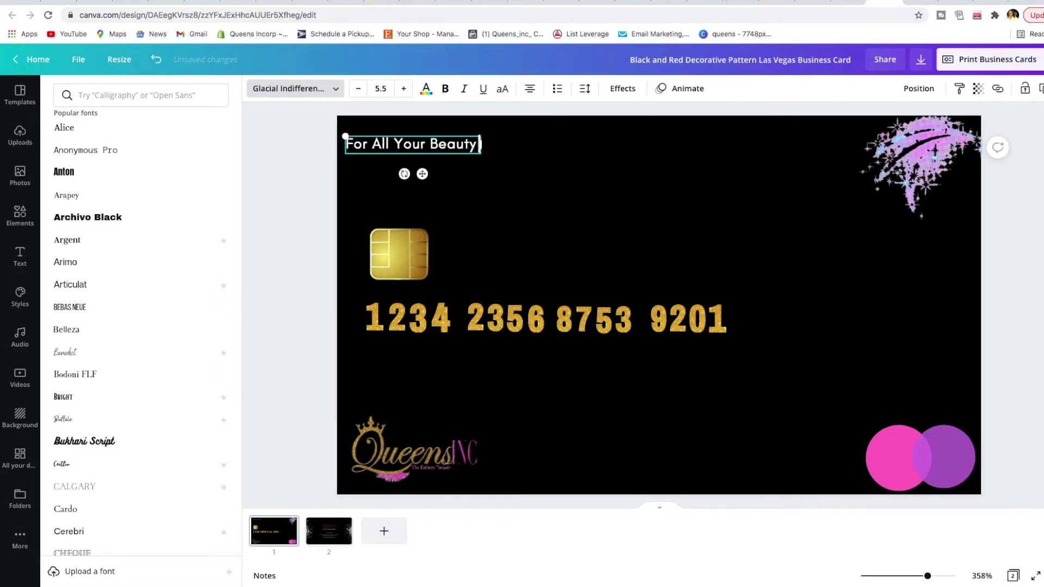
text( Need)
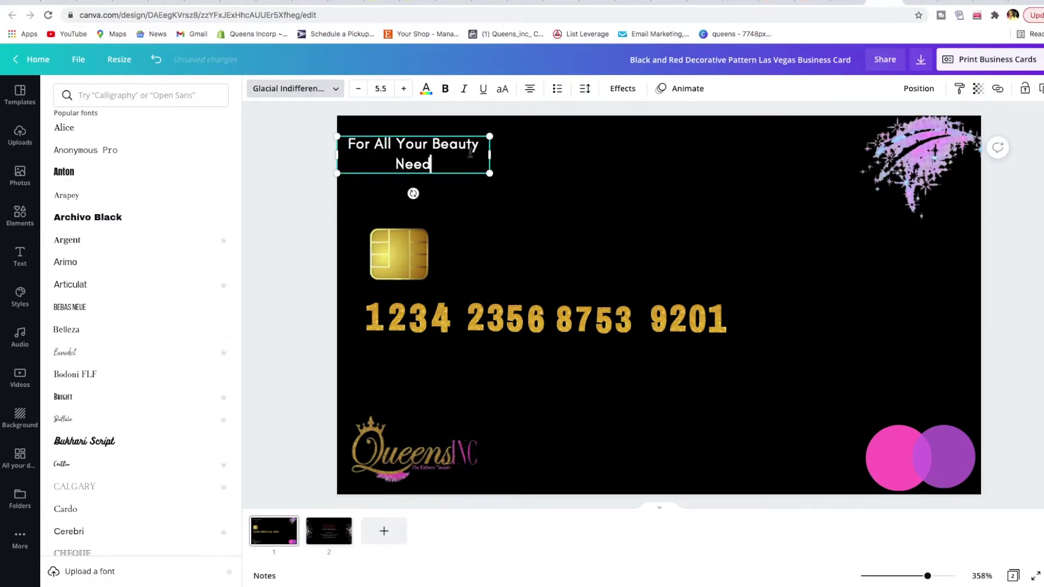
text(s)
Widen the tagline's text box and set its font to Allura.
mouse_move(489, 161)
mouse_down()
mouse_move(510, 156)
mouse_move(489, 164)
mouse_move(517, 168)
mouse_move(509, 166)
mouse_up()
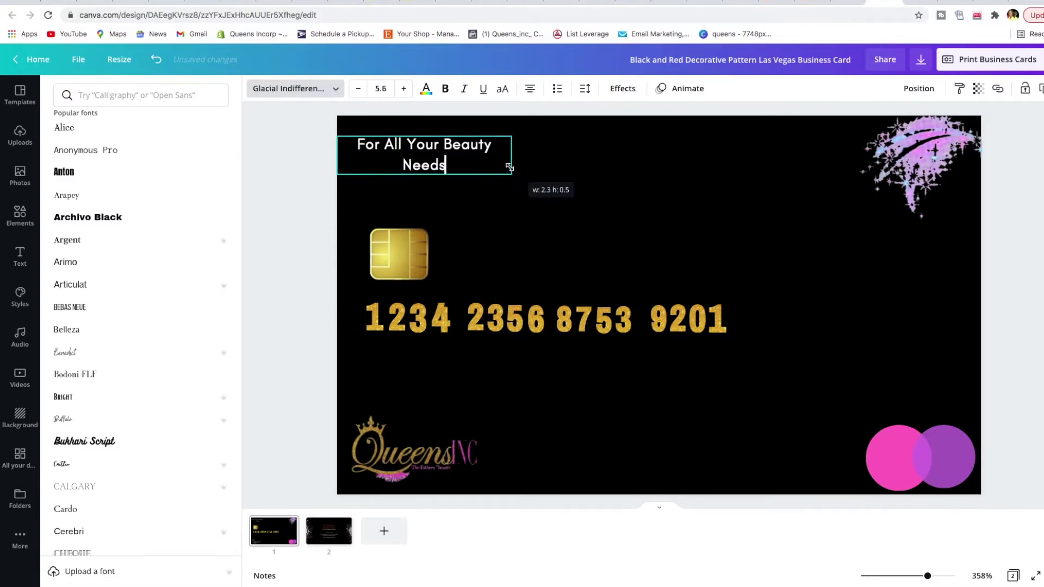
key(ctrl+z)
scroll(111, 476, down, 10)
scroll(112, 476, down, 2)
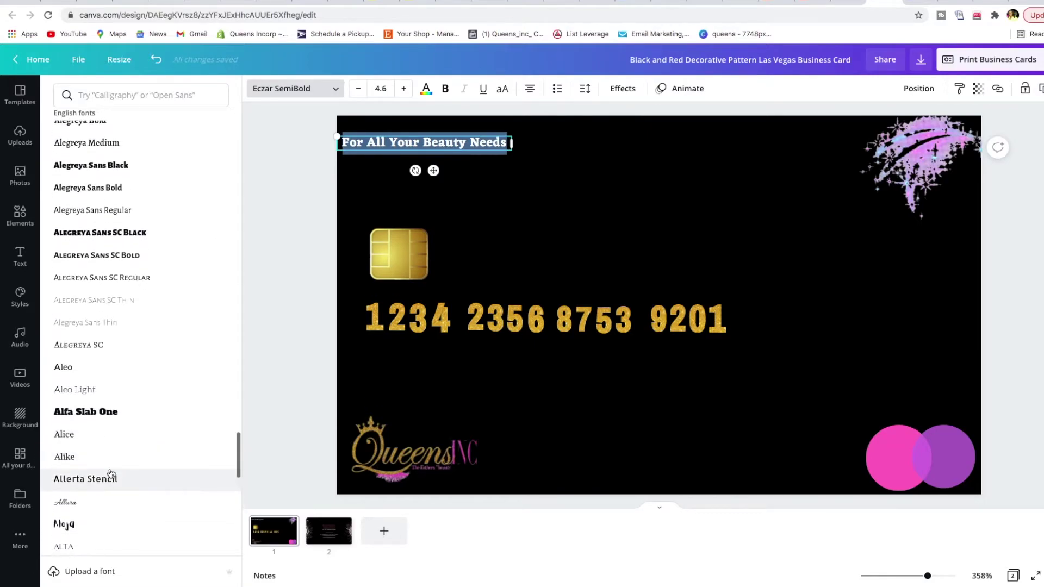
click(66, 505)
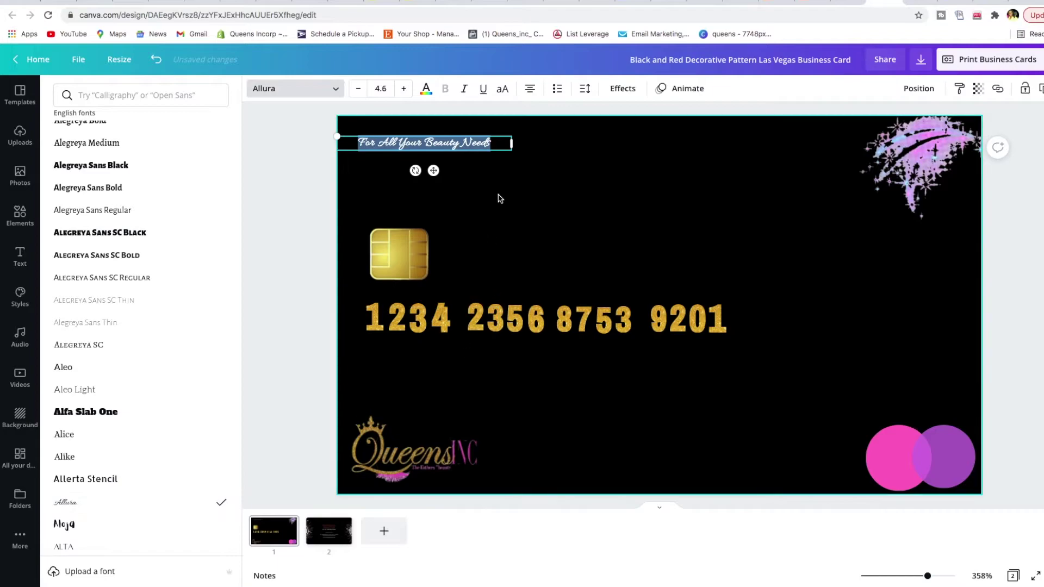
Widen the tagline's box further and increase its font size to 6.6.
drag(512, 145, 537, 144)
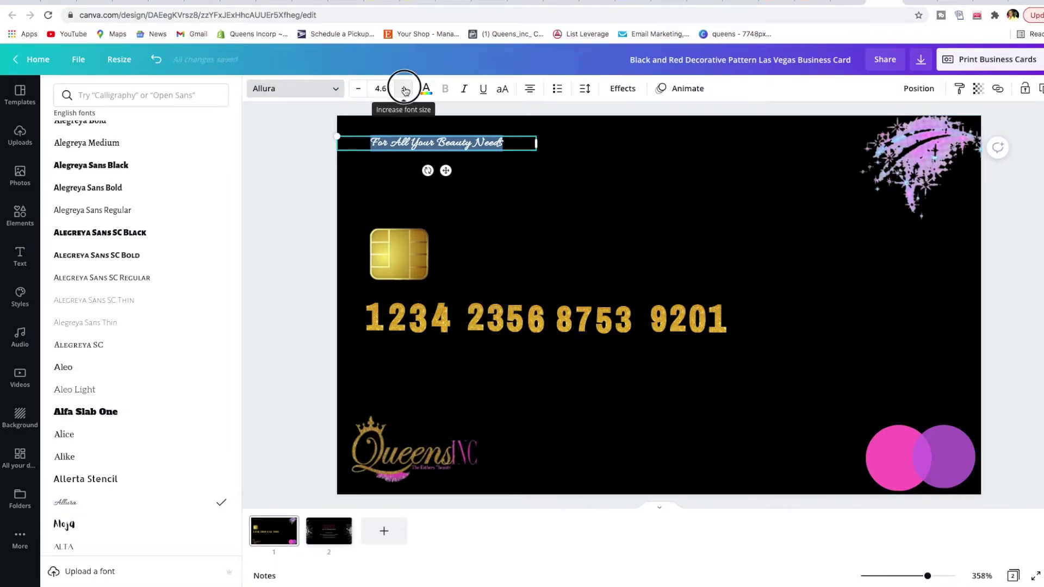
click(404, 88)
click(405, 90)
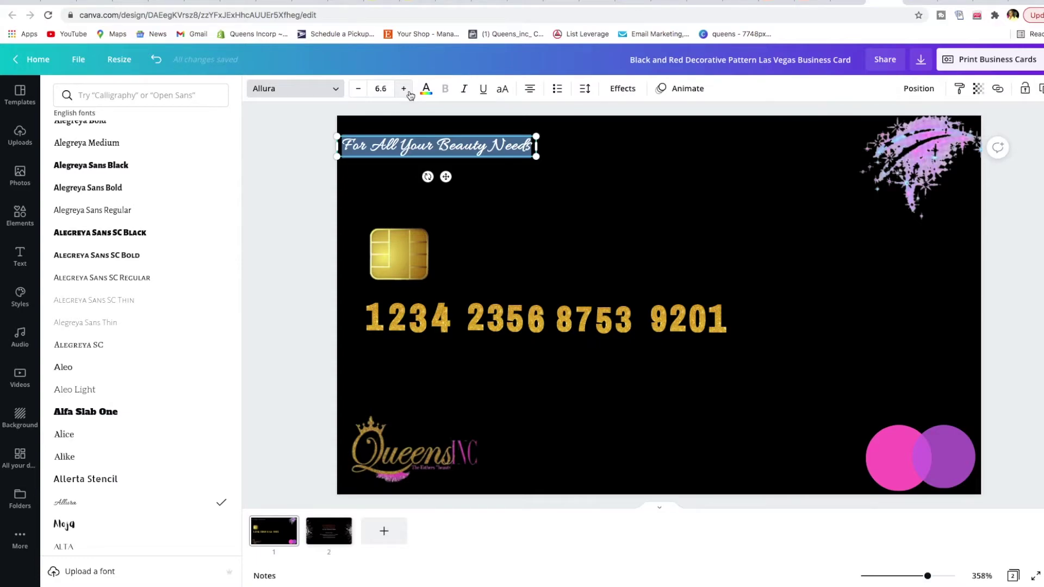
Colour the tagline with the document's pink and scale it up to font size 7.6.
click(426, 90)
click(187, 149)
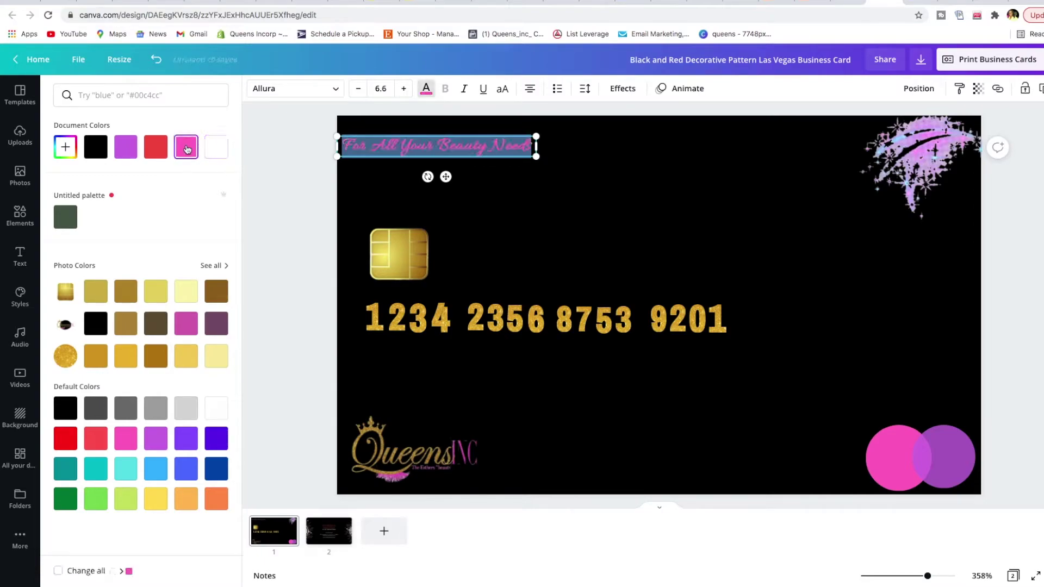
drag(538, 158, 563, 168)
click(558, 219)
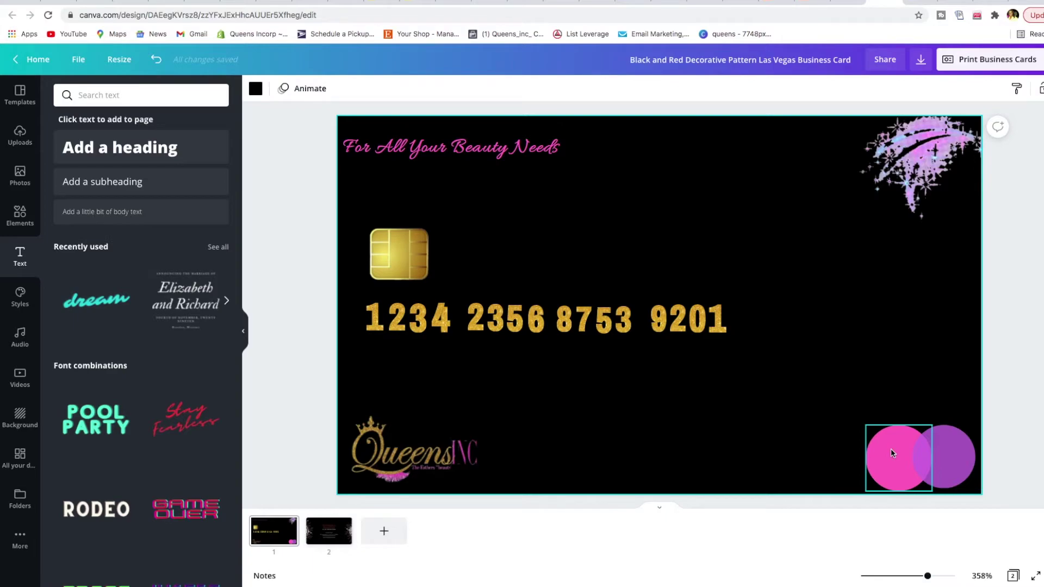
Apply the Neon effect to the tagline and raise its intensity above 50.
click(550, 148)
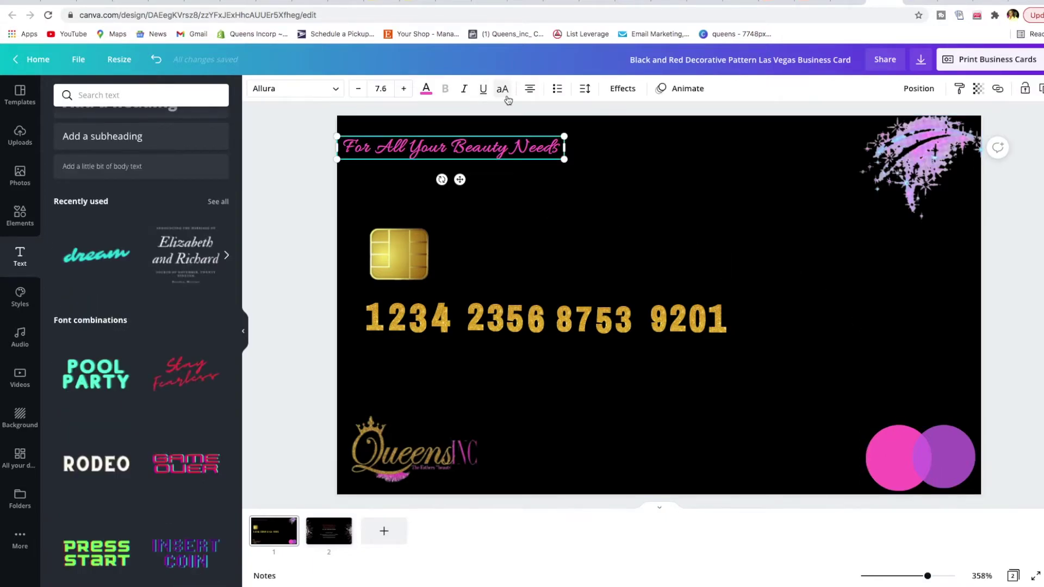
click(623, 89)
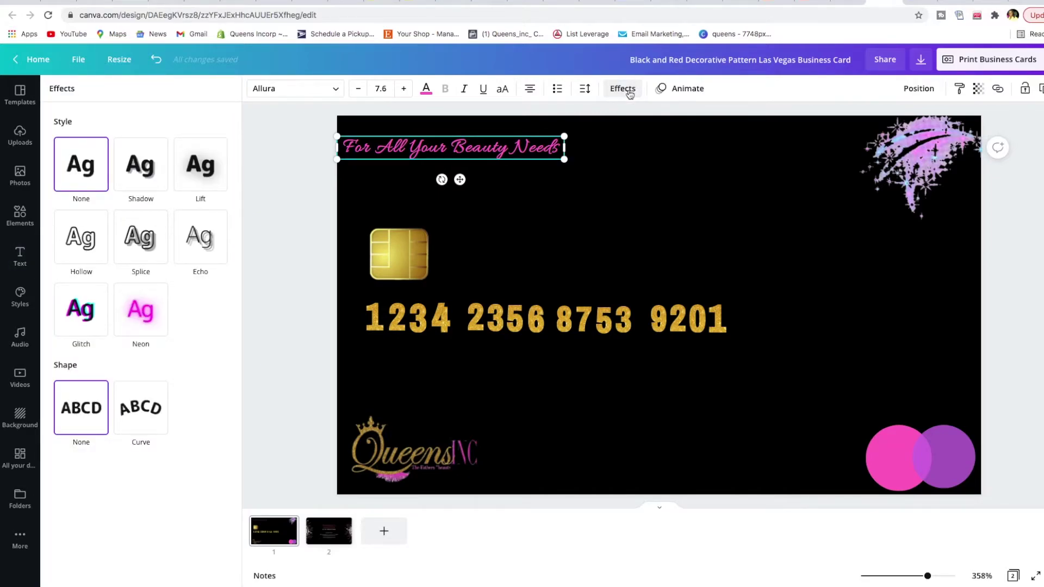
click(149, 318)
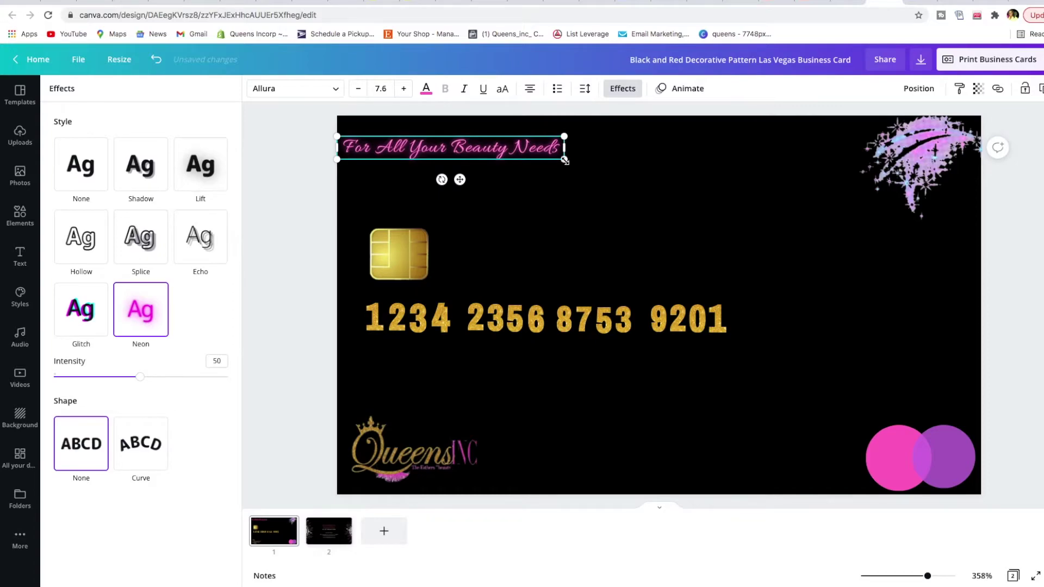
click(142, 379)
drag(143, 381, 191, 376)
Shift the gold chip slightly to the right and place a new text box above the last two digit groups.
drag(416, 264, 451, 263)
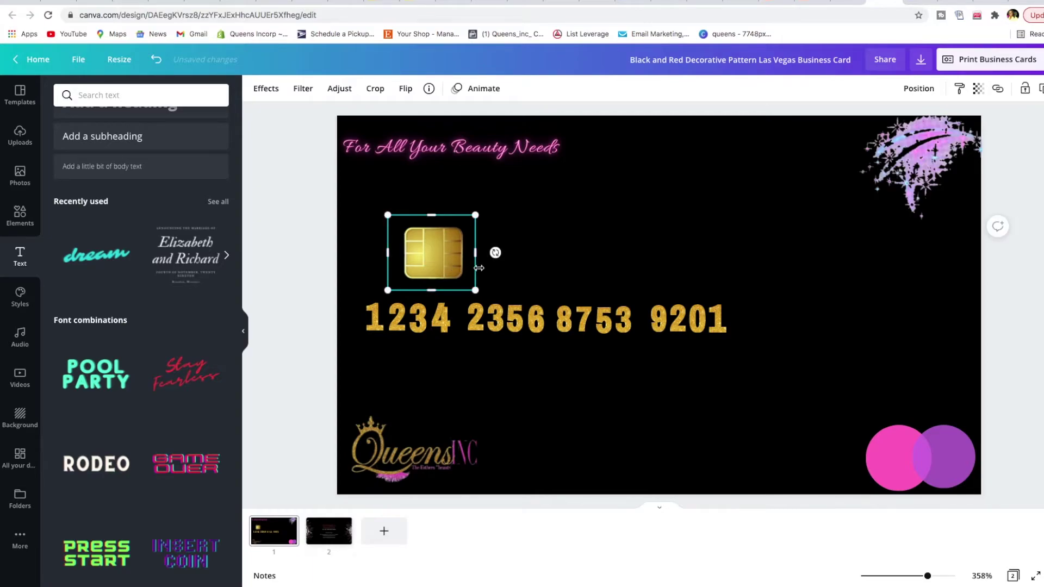
scroll(136, 187, up, 2)
click(138, 191)
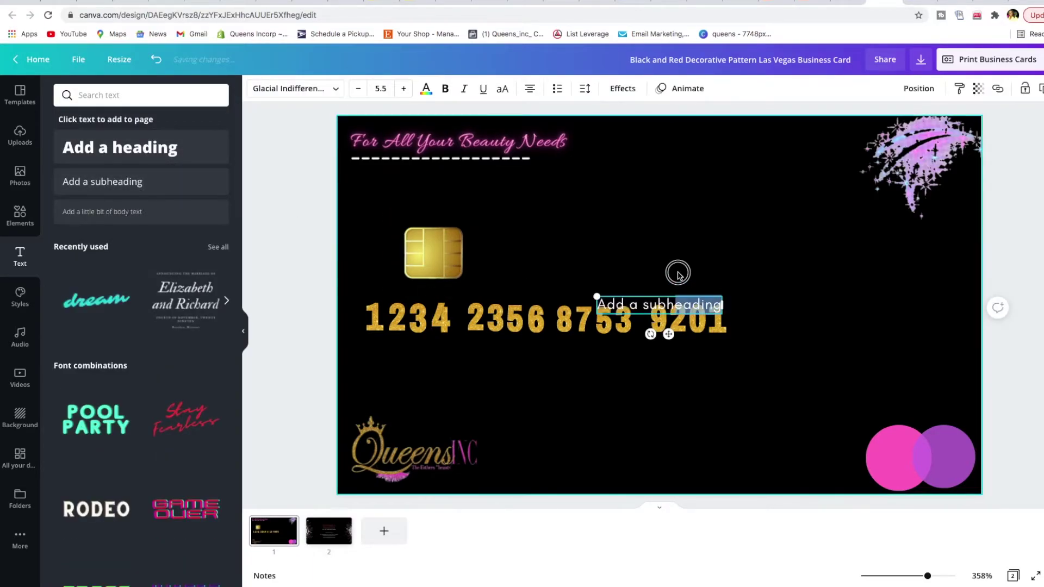
click(175, 152)
click(695, 307)
key(BackSpace)
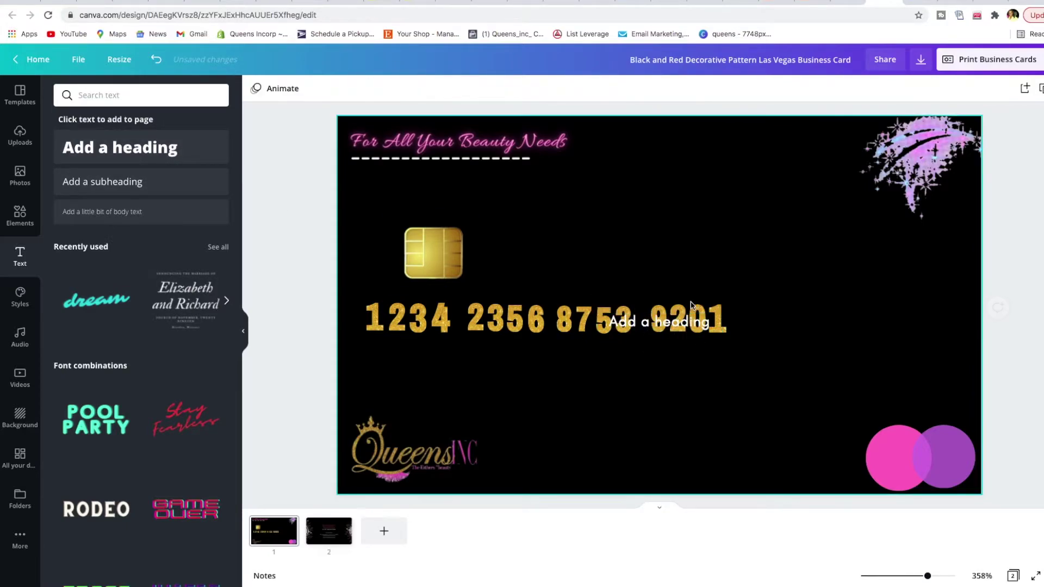
drag(684, 322, 600, 269)
click(692, 268)
double_click(693, 268)
click(703, 271)
text(ww)
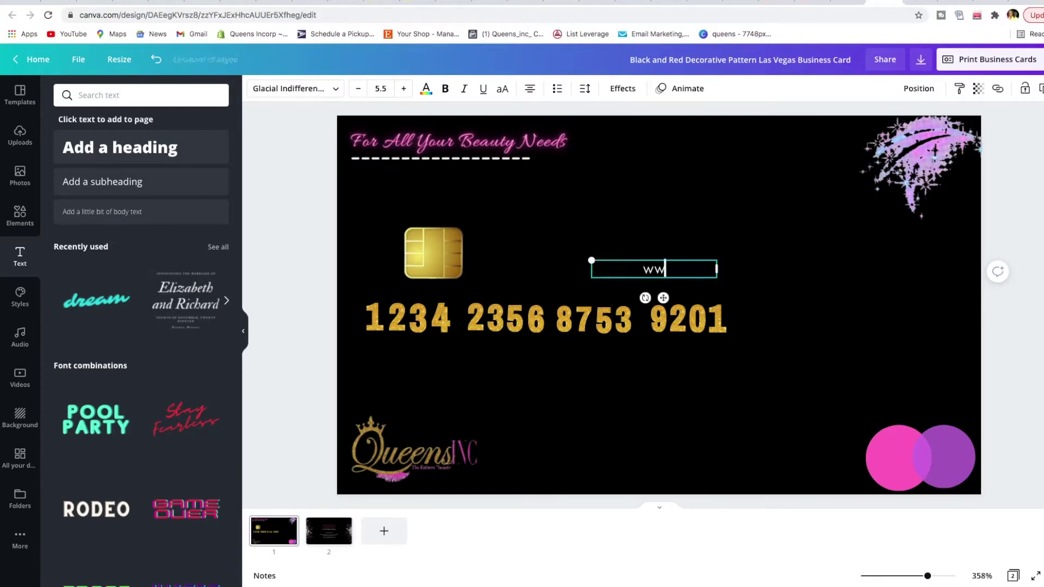
text(w.queens)
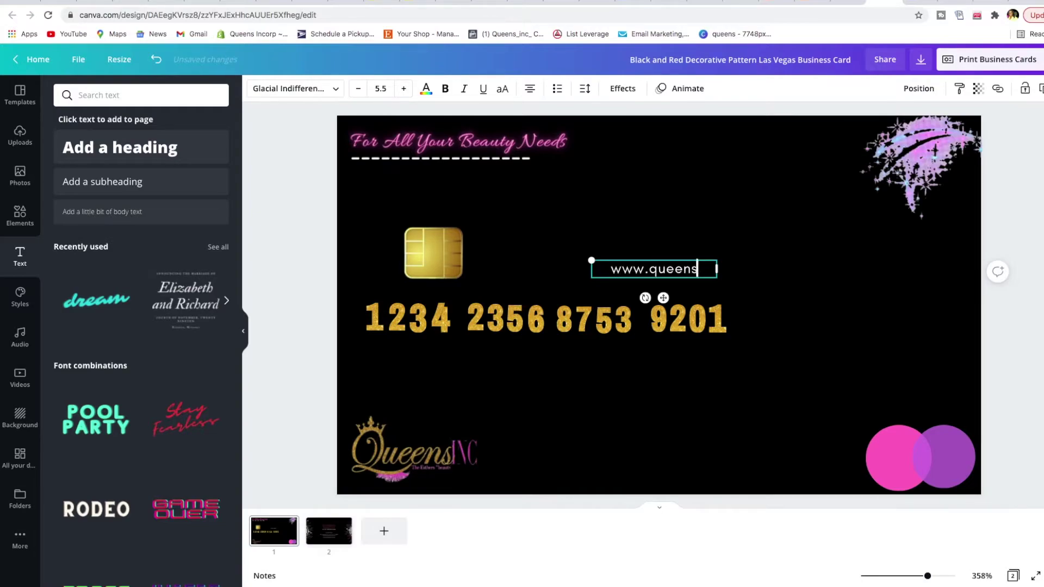
text(inv)
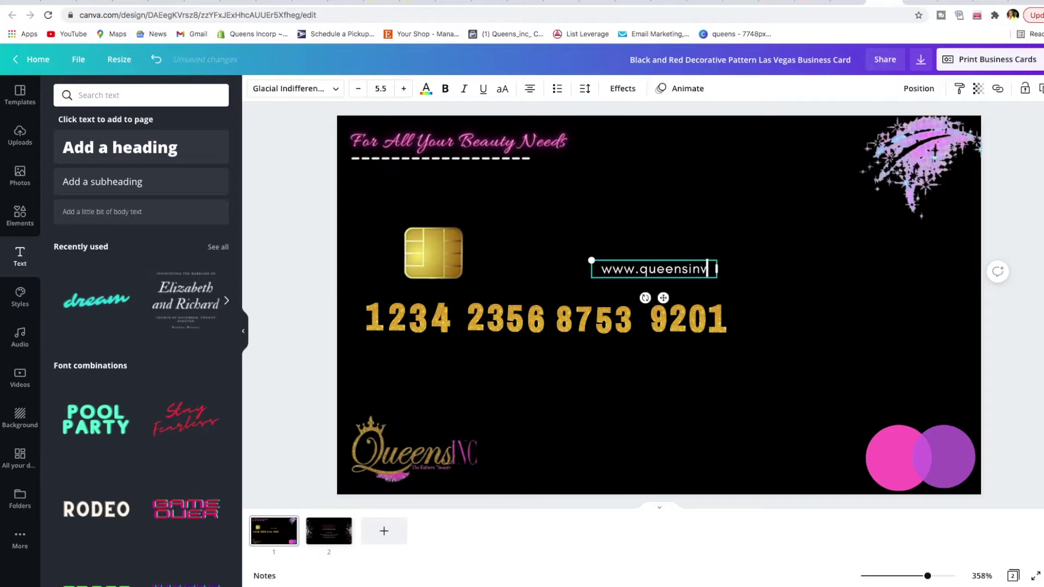
key(BackSpace)
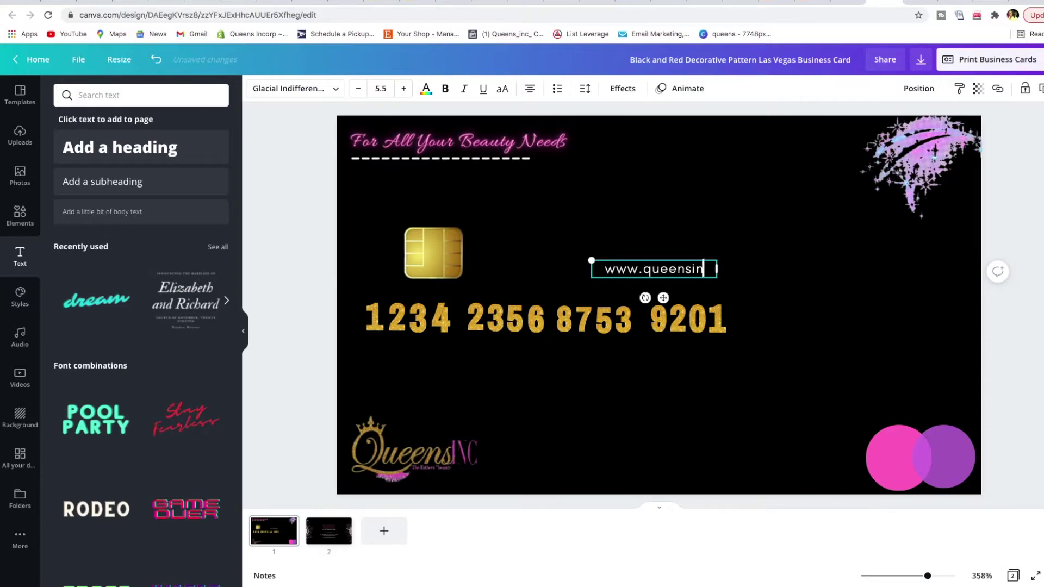
text(c.shop)
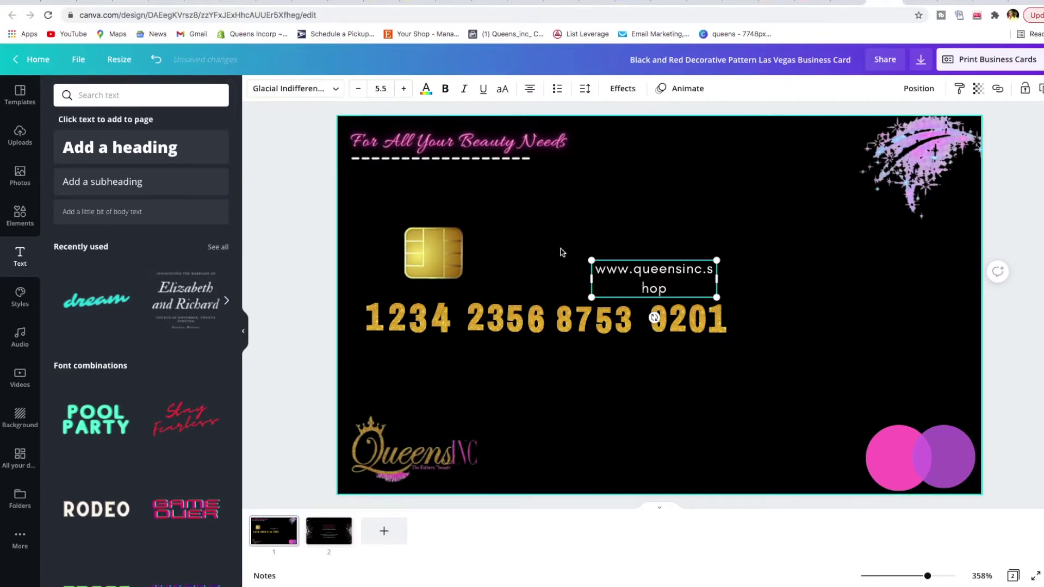
Reduce the web address to font size 4.5 and set its font to Alegreya Sans Black.
click(357, 88)
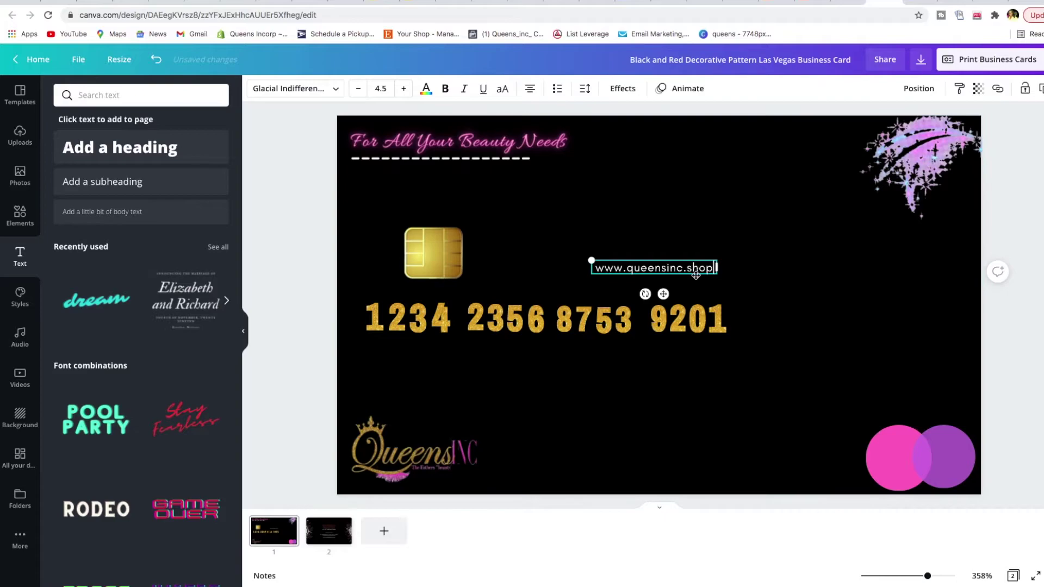
click(335, 89)
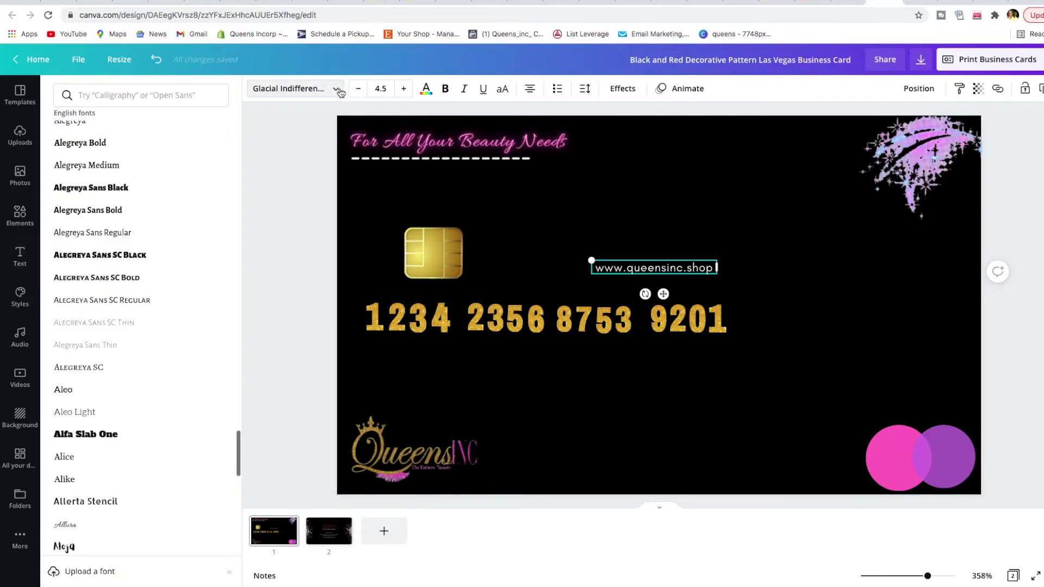
scroll(125, 200, up, 1)
click(126, 200)
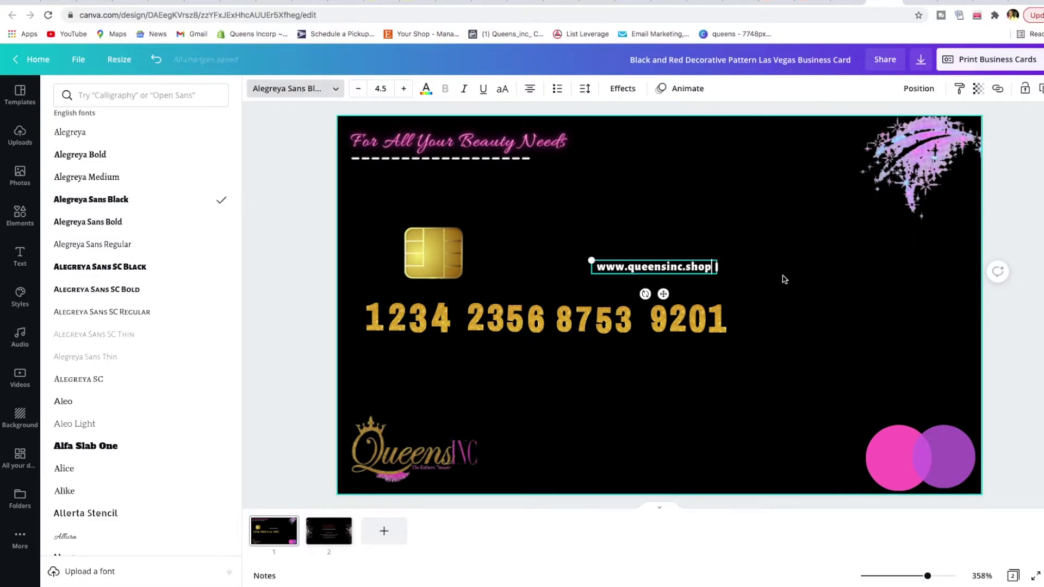
Move the web address to the bottom of the card between the logo and the circles, enlarged to font size 6.6.
double_click(687, 270)
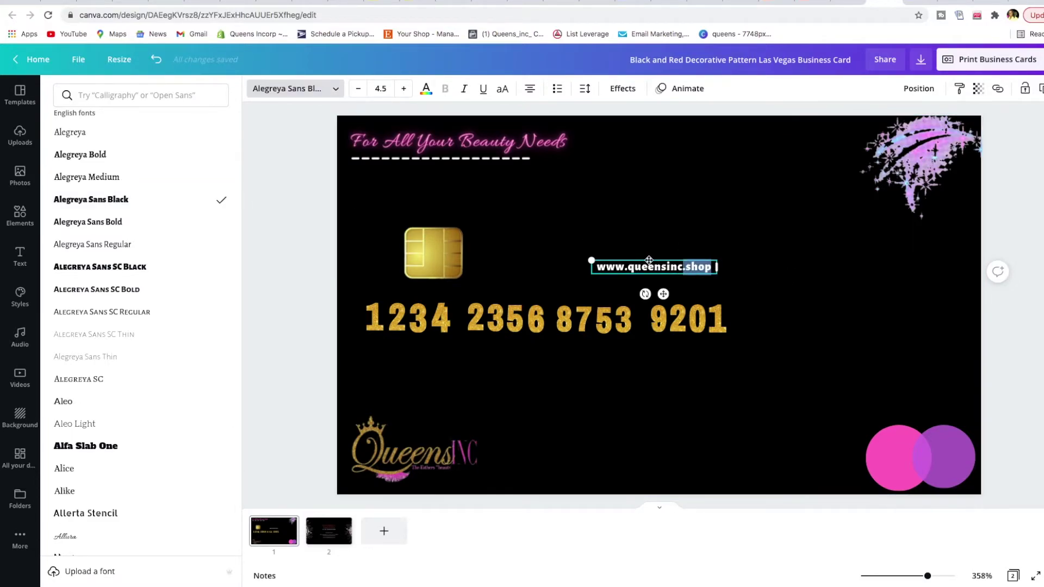
click(760, 275)
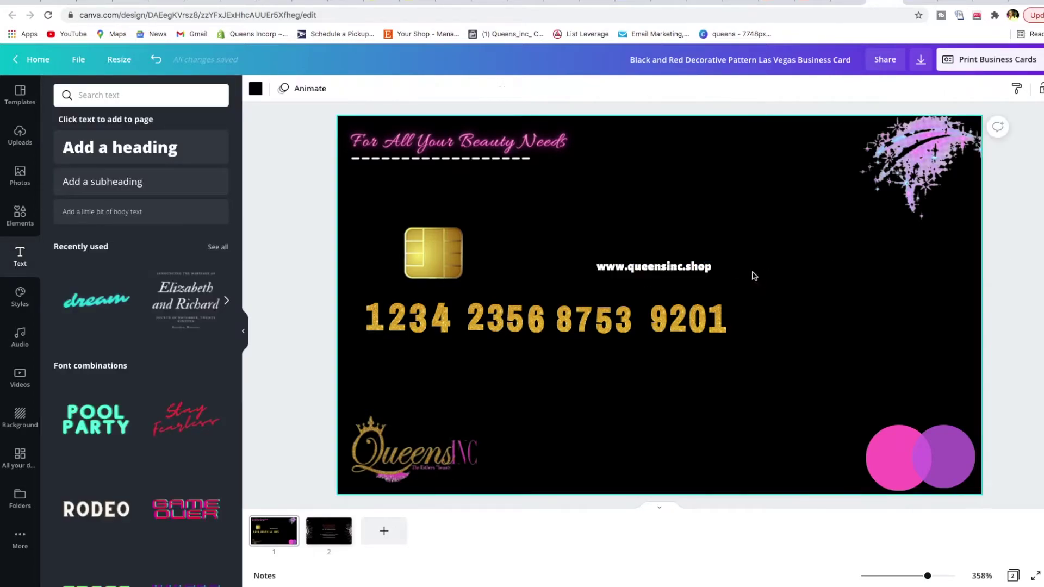
drag(695, 267, 663, 459)
Set the web address's font to Amaranth and color it with the document's pink.
click(294, 88)
click(63, 259)
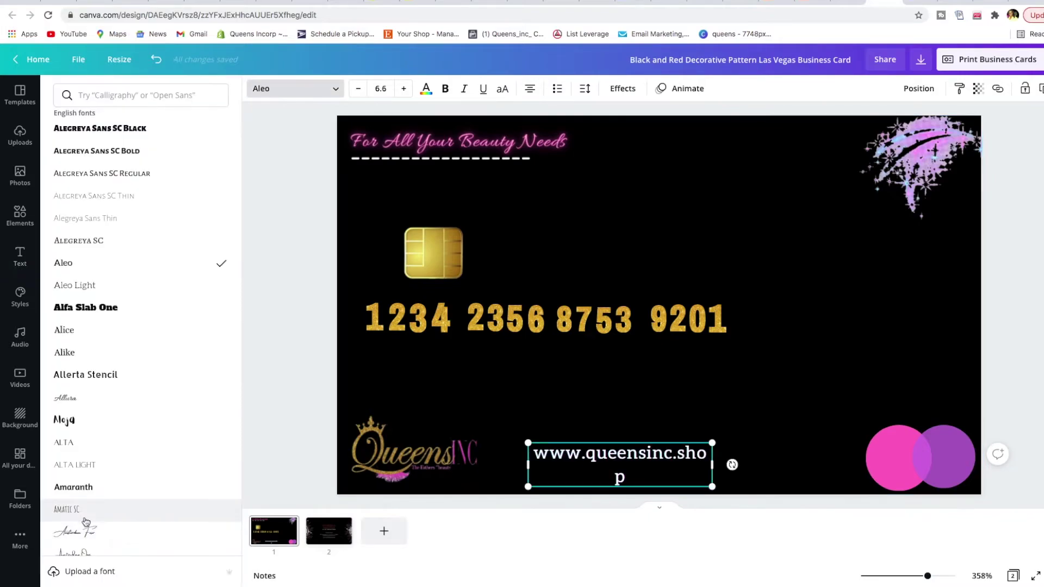
click(80, 486)
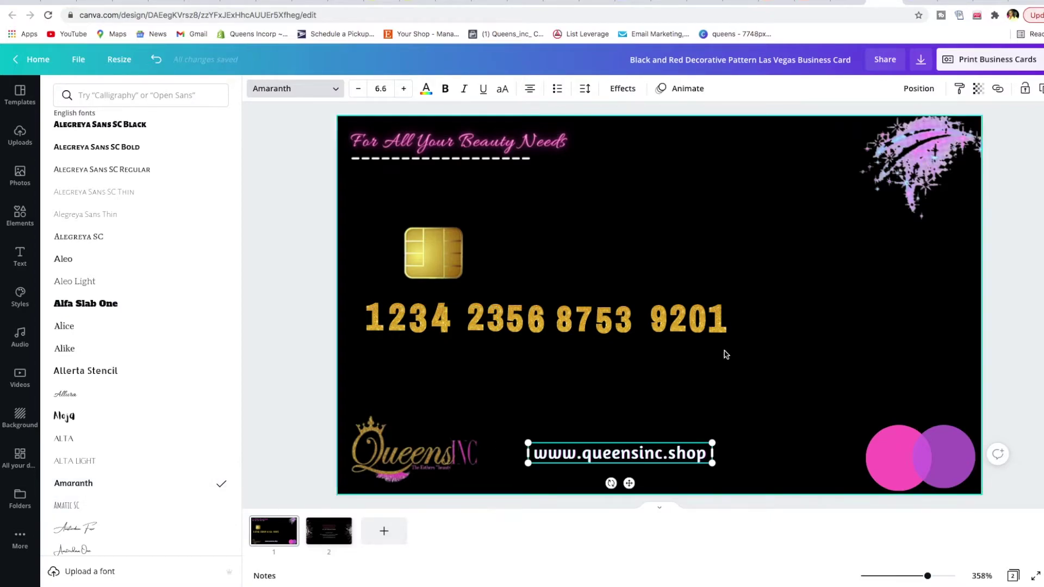
click(426, 90)
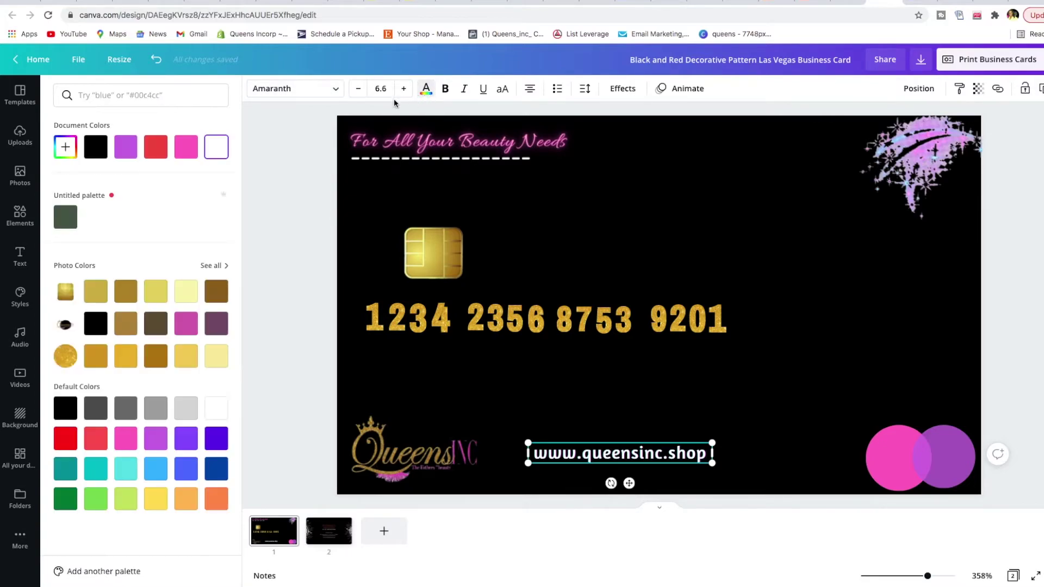
click(185, 147)
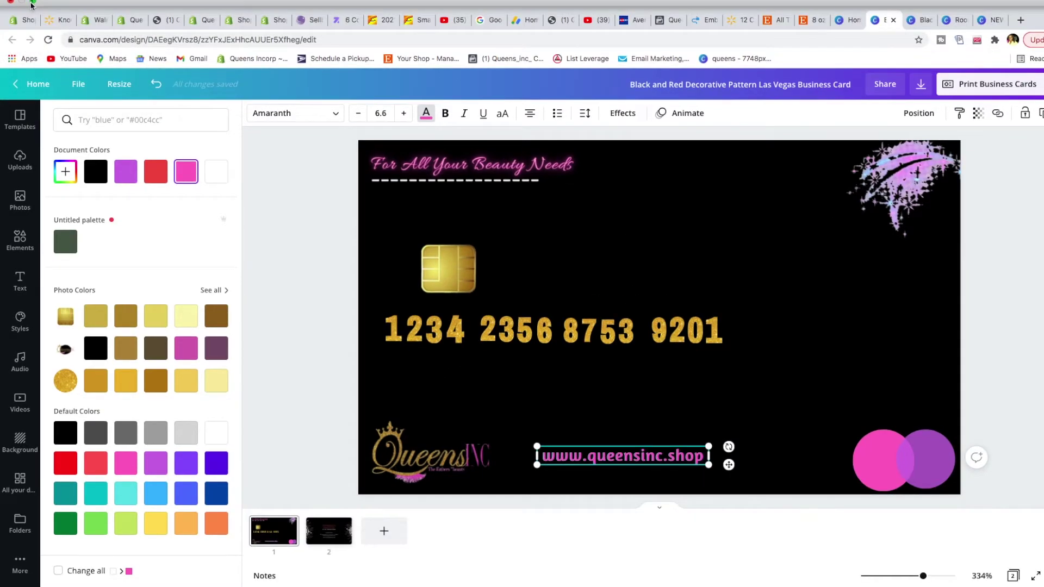
key(Escape)
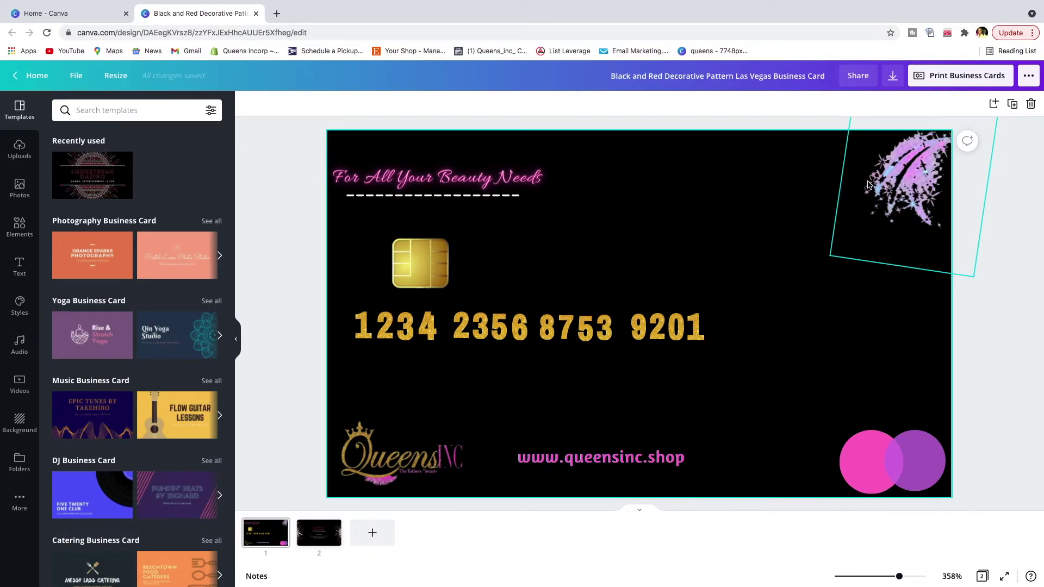
Delete the purple glitter graphic and move the tagline and its dashed line to the card's upper right area.
click(915, 175)
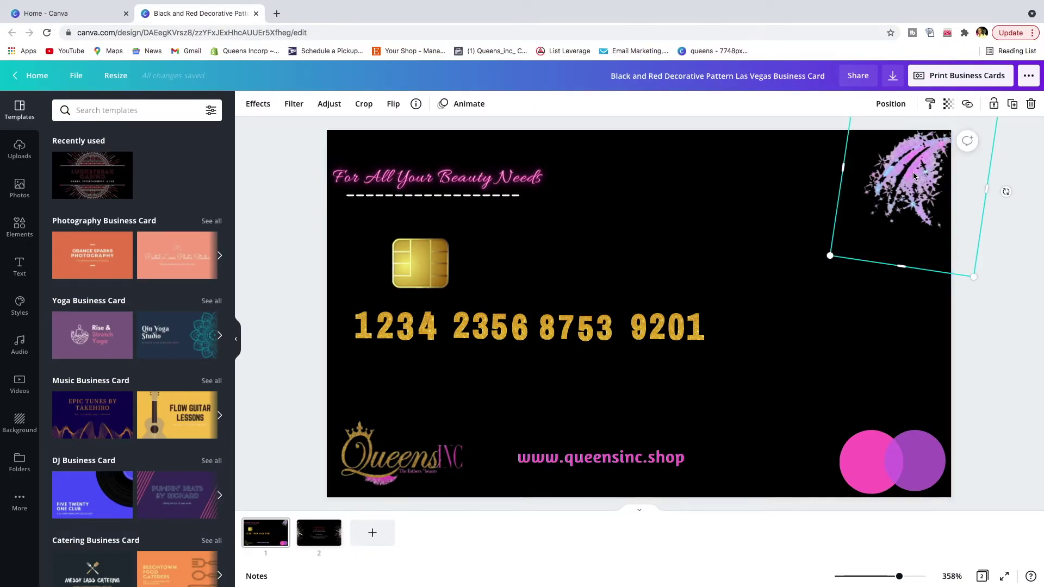
click(1031, 109)
click(21, 152)
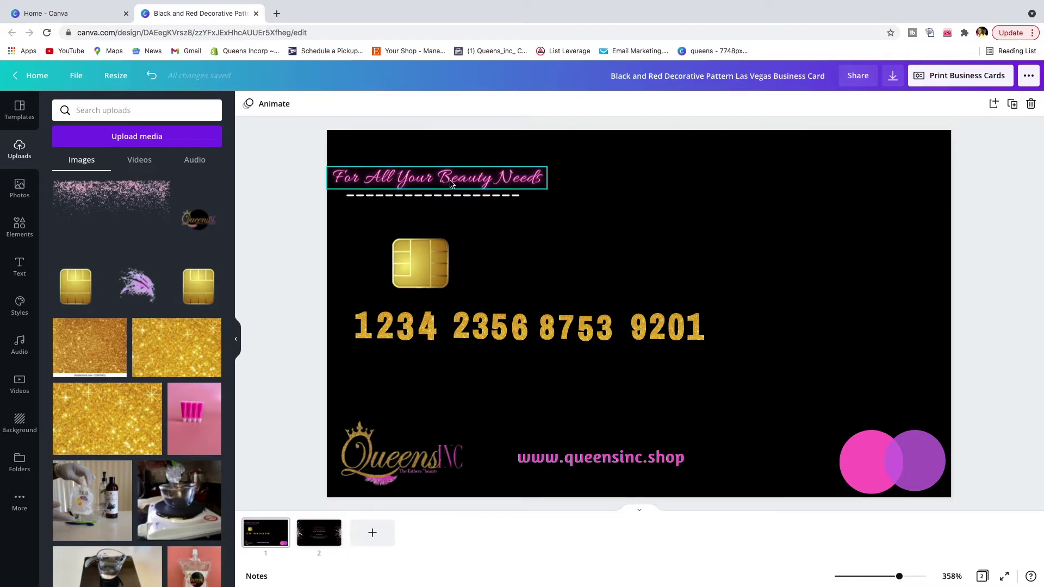
drag(451, 185, 841, 233)
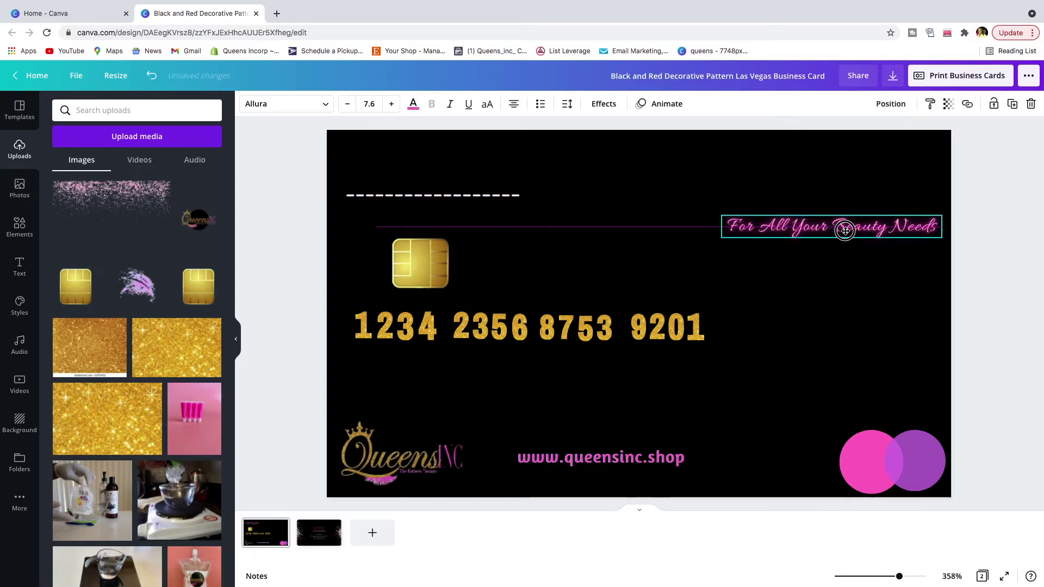
drag(462, 199, 859, 251)
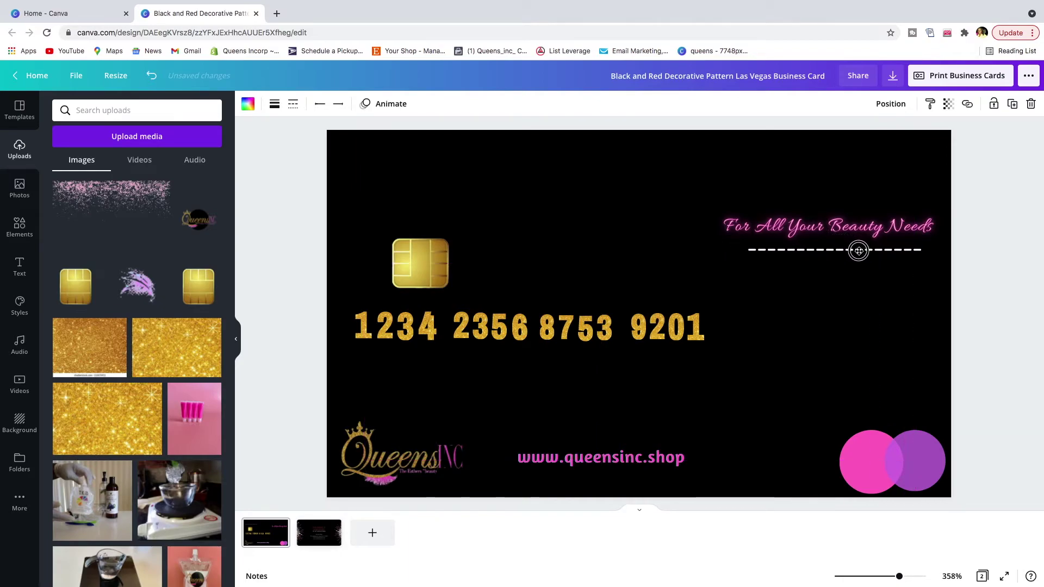
Line the card's top edge with two side-by-side copies of the uploaded pink glitter image.
click(131, 198)
drag(546, 238, 434, 156)
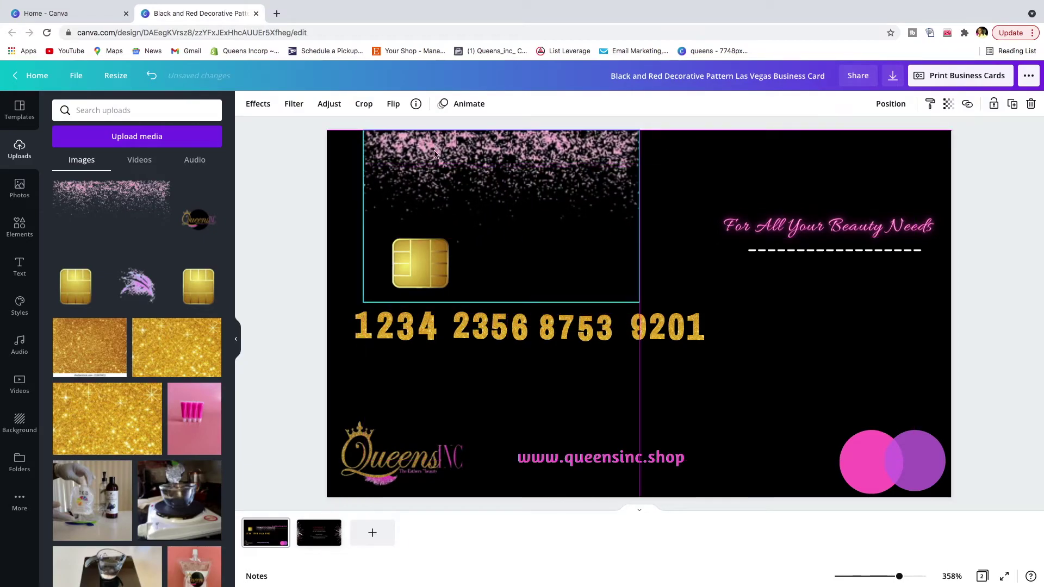
click(1012, 104)
drag(637, 216, 867, 177)
click(573, 261)
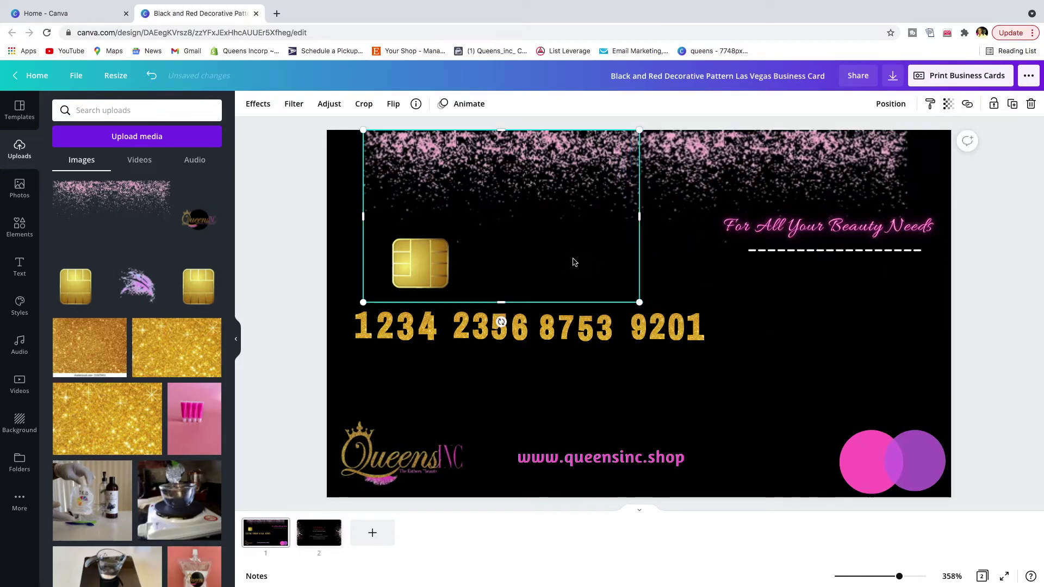
drag(540, 203, 540, 198)
click(677, 170)
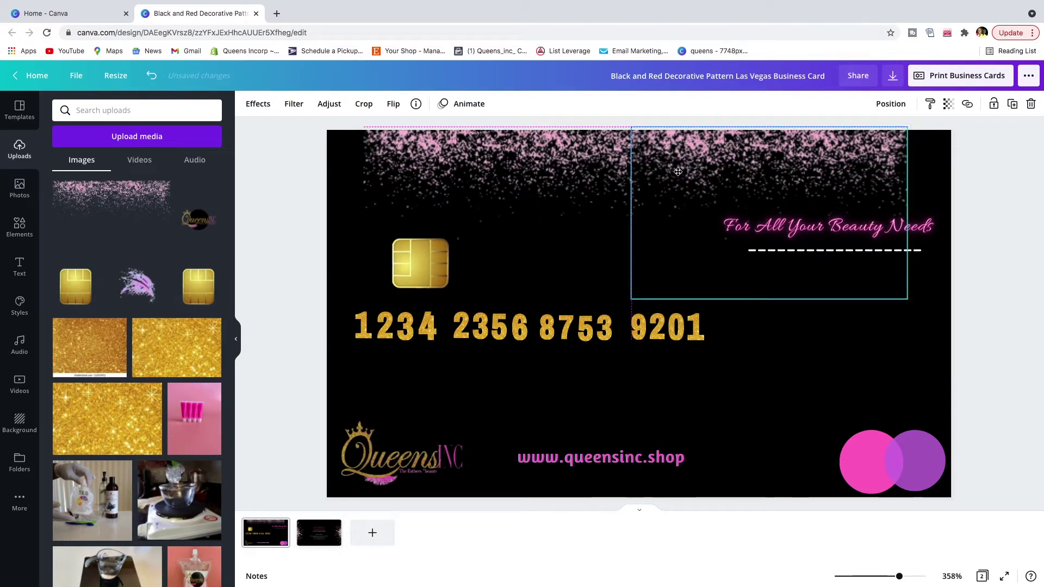
click(842, 336)
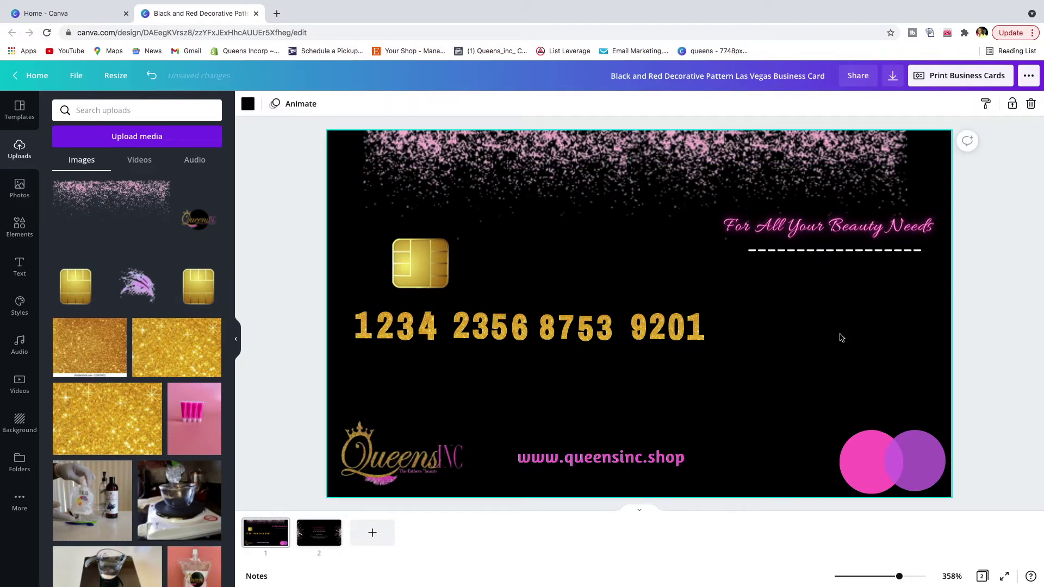
Raise the tagline slightly so it sits closer to the glitter band.
click(830, 229)
click(874, 342)
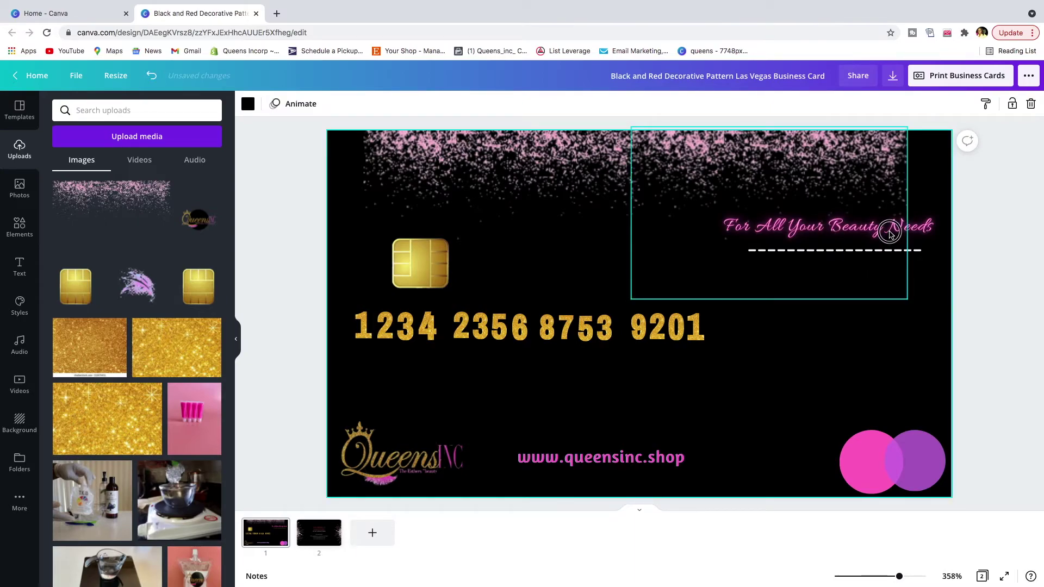
click(923, 229)
drag(923, 229, 924, 215)
Move the dashed line directly beneath the tagline, shifted slightly toward the card's right edge.
click(886, 251)
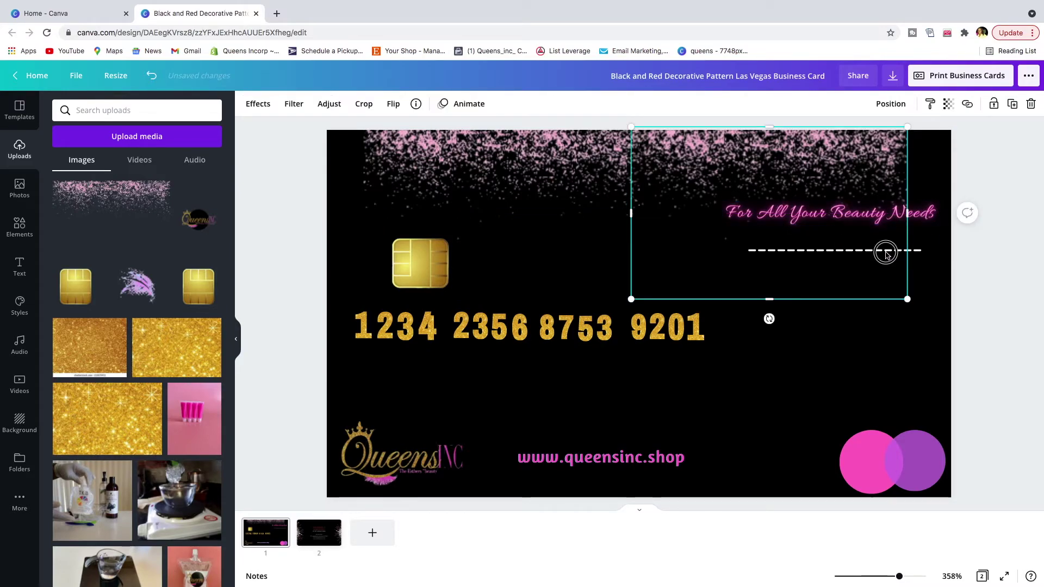
click(881, 357)
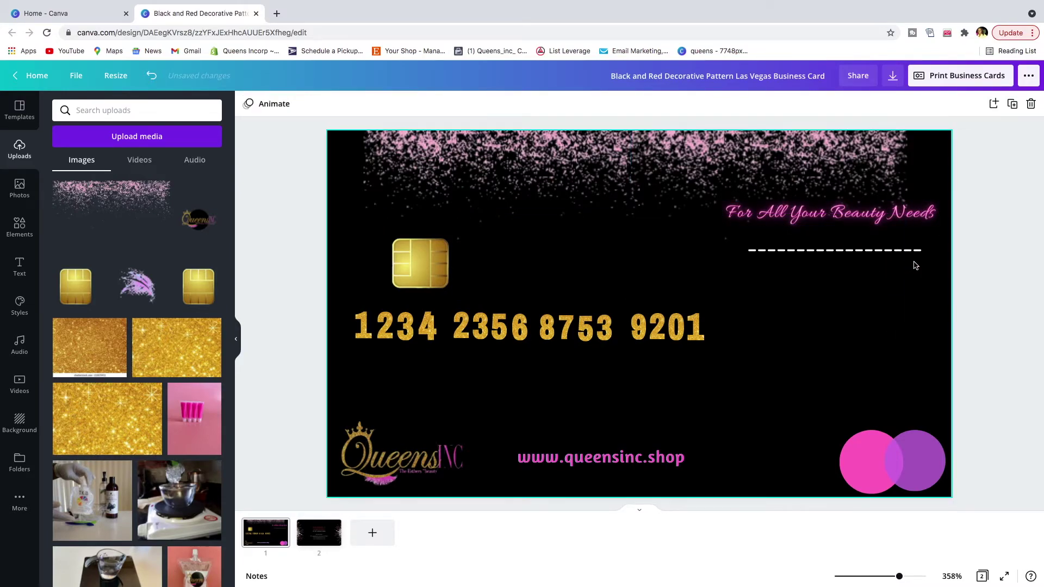
click(919, 251)
drag(844, 270, 863, 337)
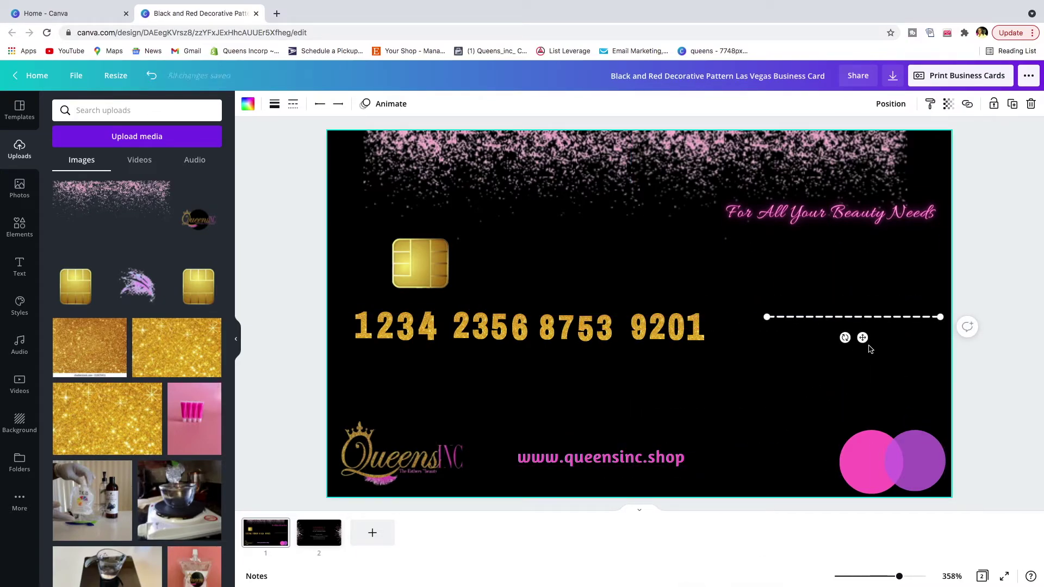
drag(862, 338, 860, 251)
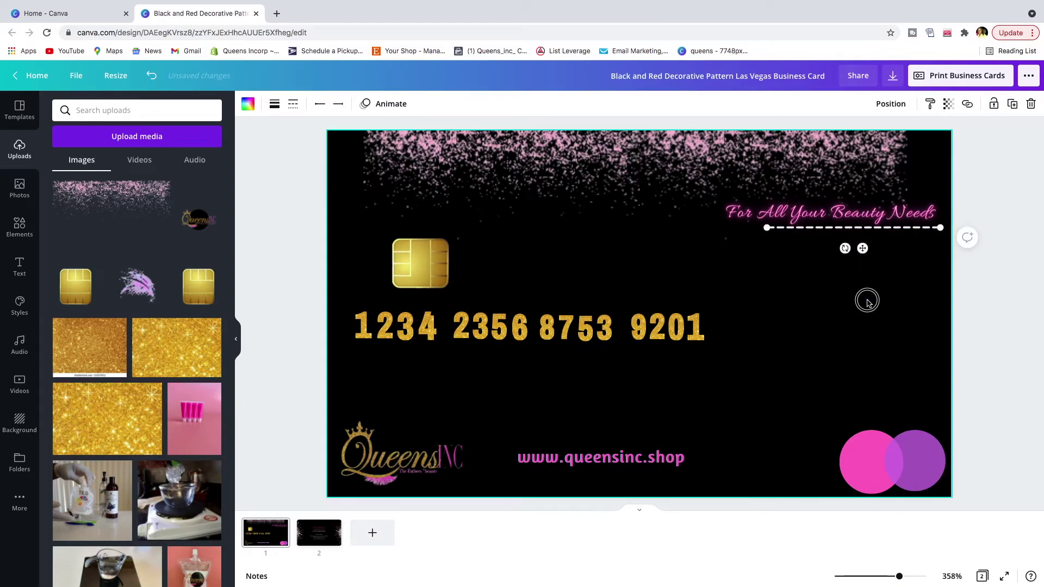
click(877, 343)
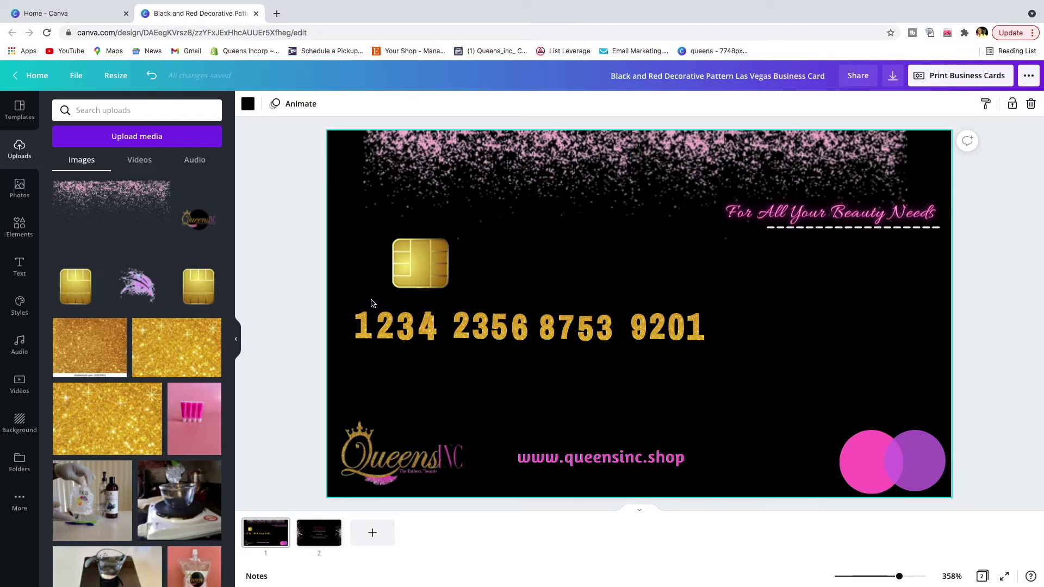
Group all the gold glitter digits together with the logo and shift the group slightly right and up.
drag(352, 305, 720, 356)
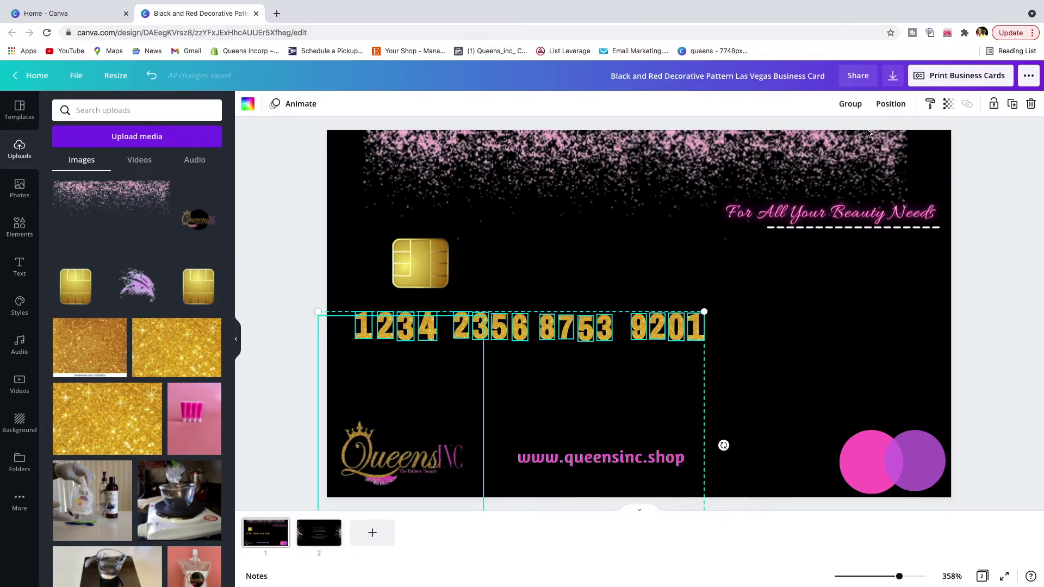
click(850, 108)
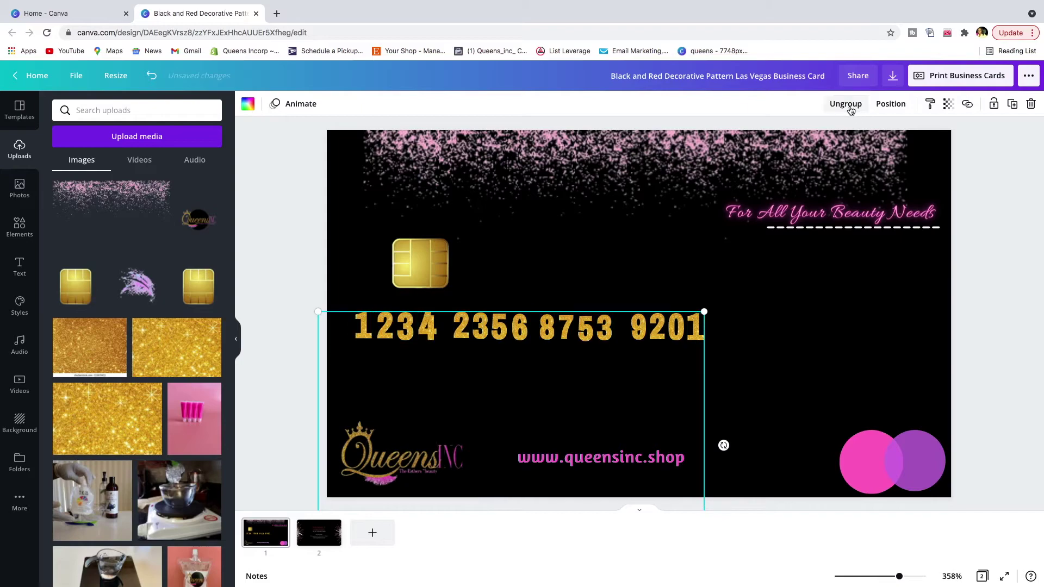
drag(676, 326, 705, 324)
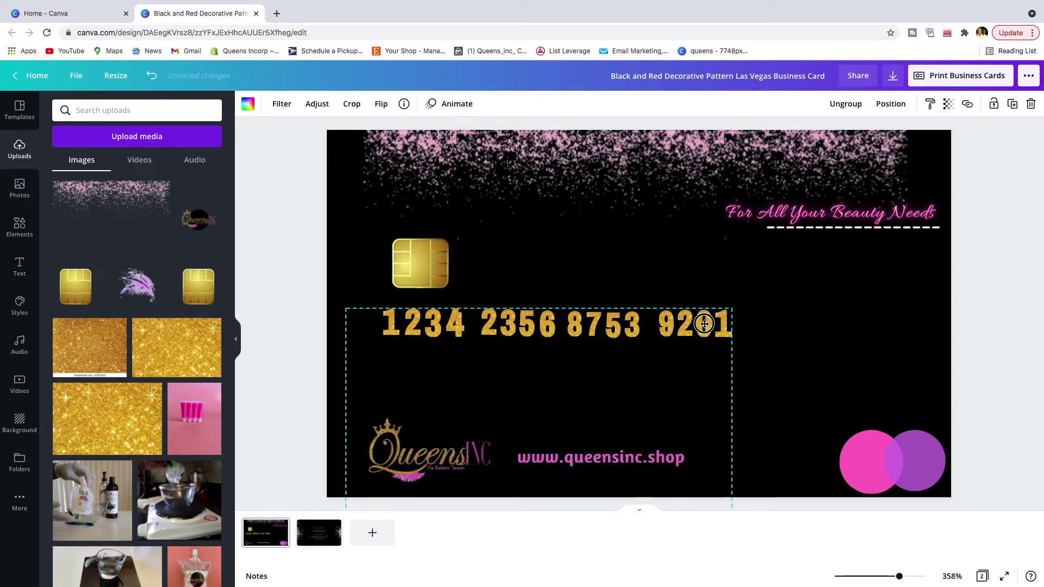
click(827, 341)
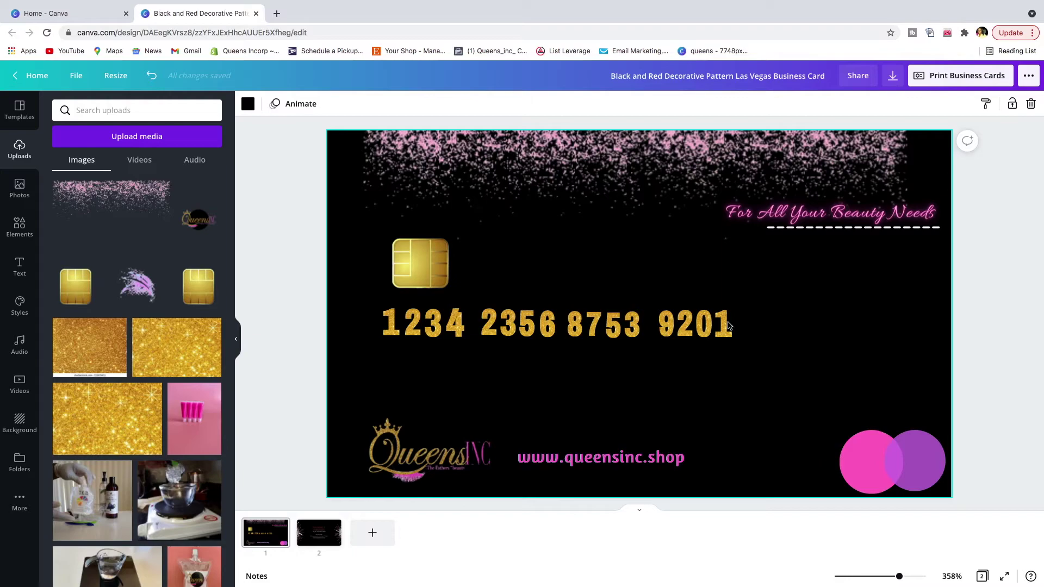
Add a subheading text box and place it just below the last two digit groups.
click(21, 268)
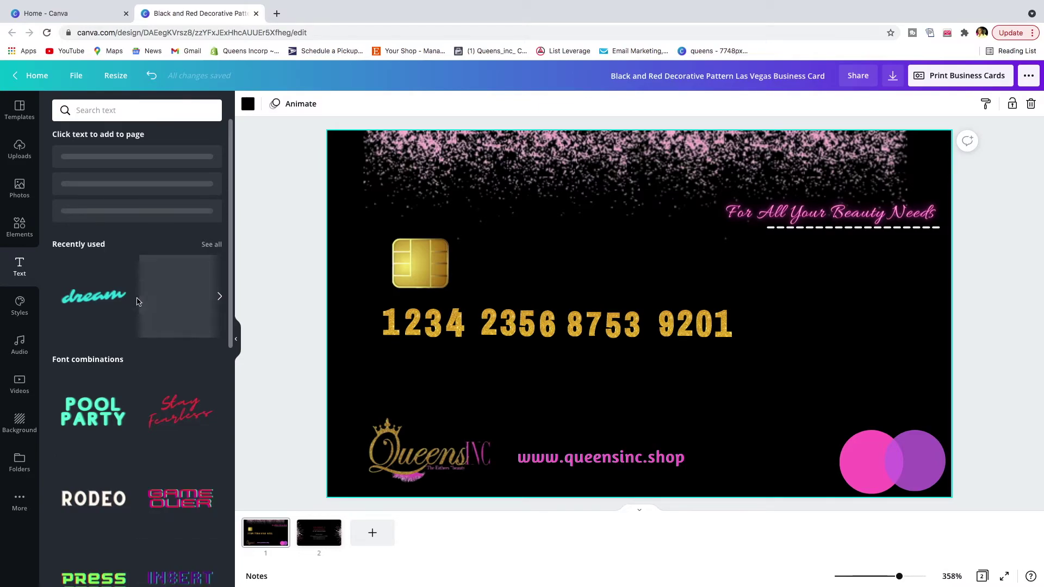
click(87, 194)
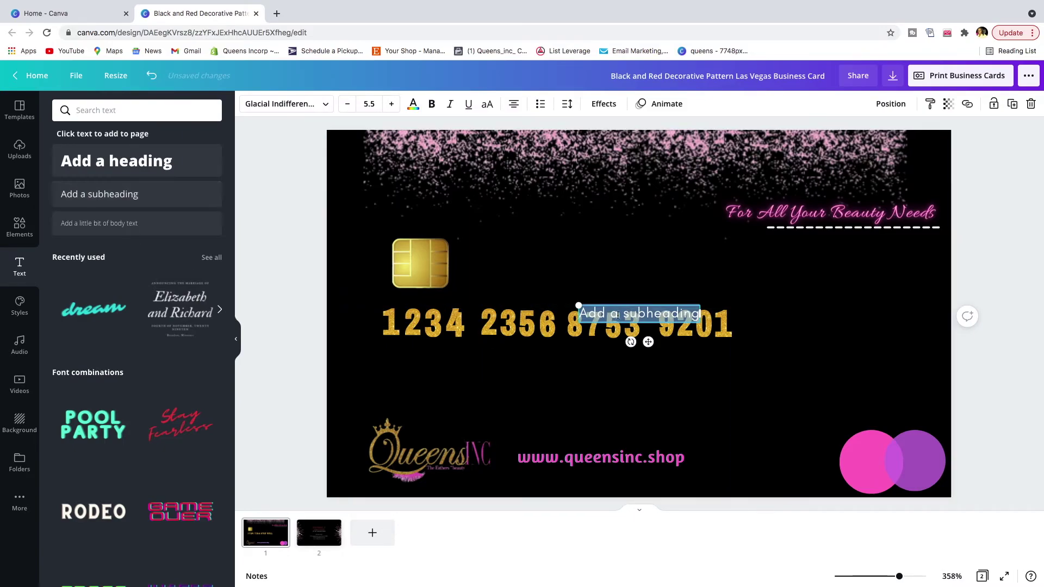
click(788, 315)
click(666, 322)
drag(666, 322, 666, 366)
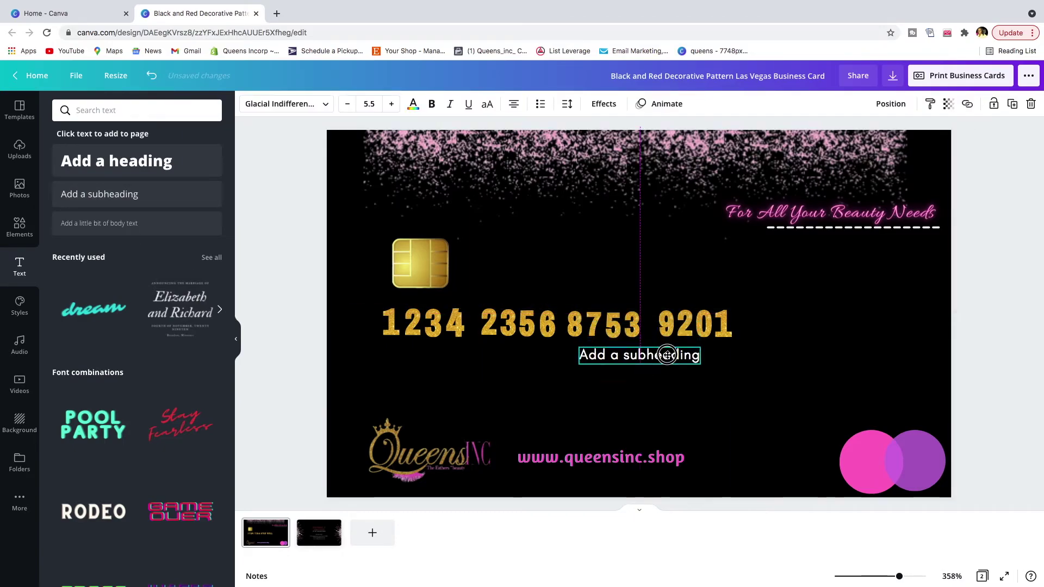
Replace the subheading's placeholder with "VALID THRU" split over two lines.
drag(580, 357, 651, 360)
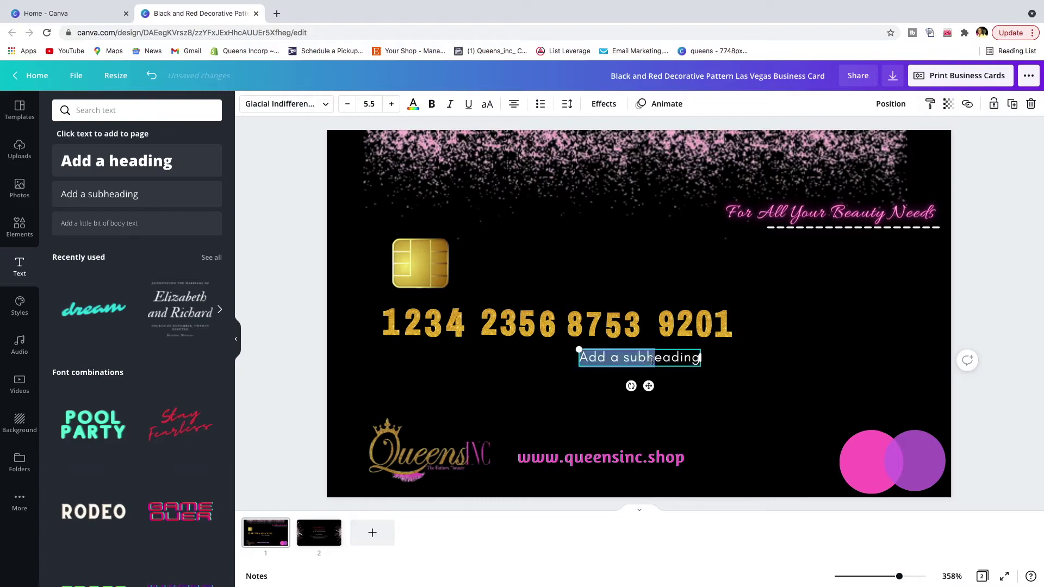
double_click(695, 360)
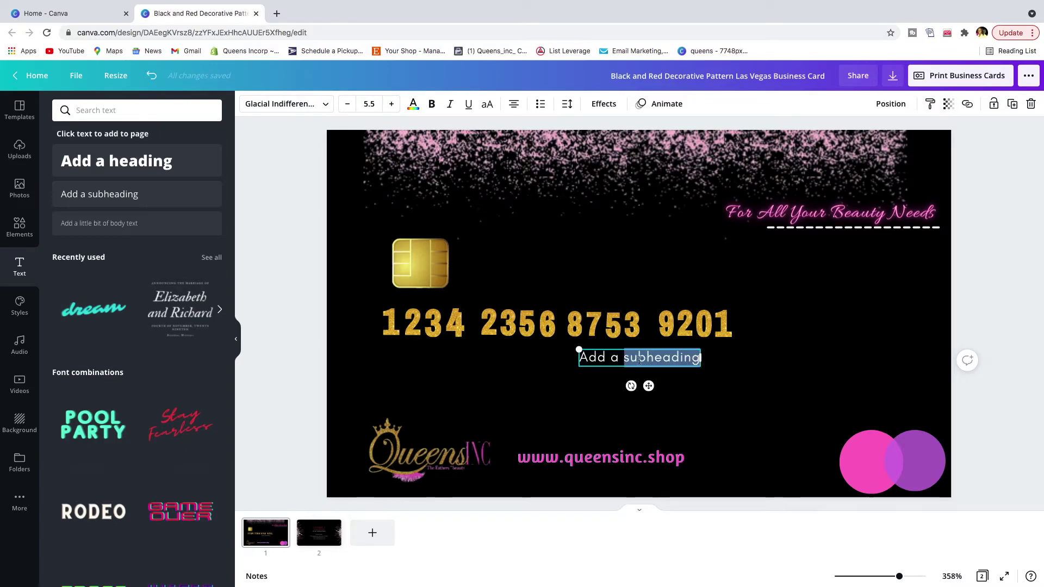
drag(626, 357, 583, 359)
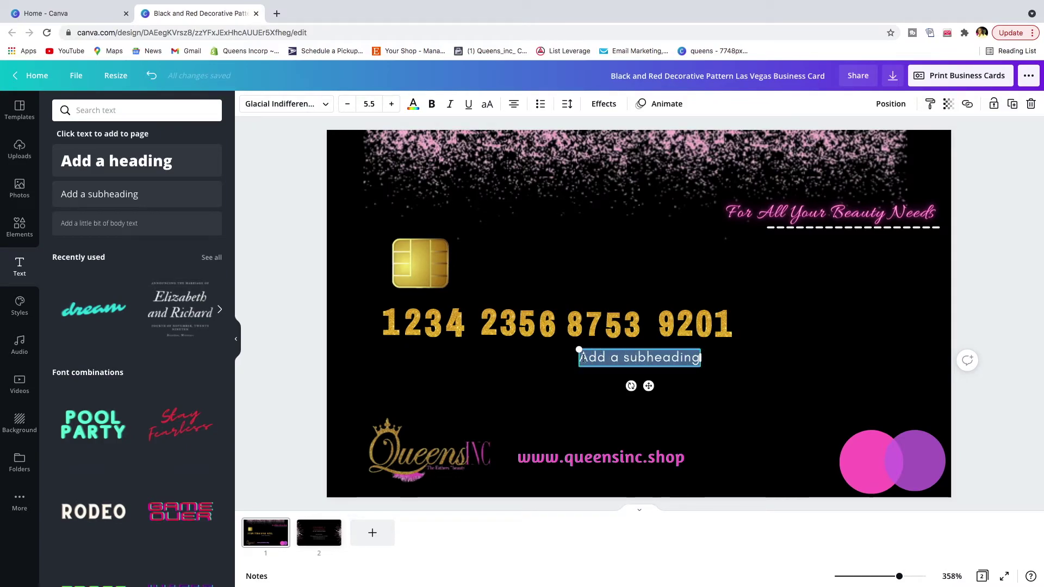
text(M)
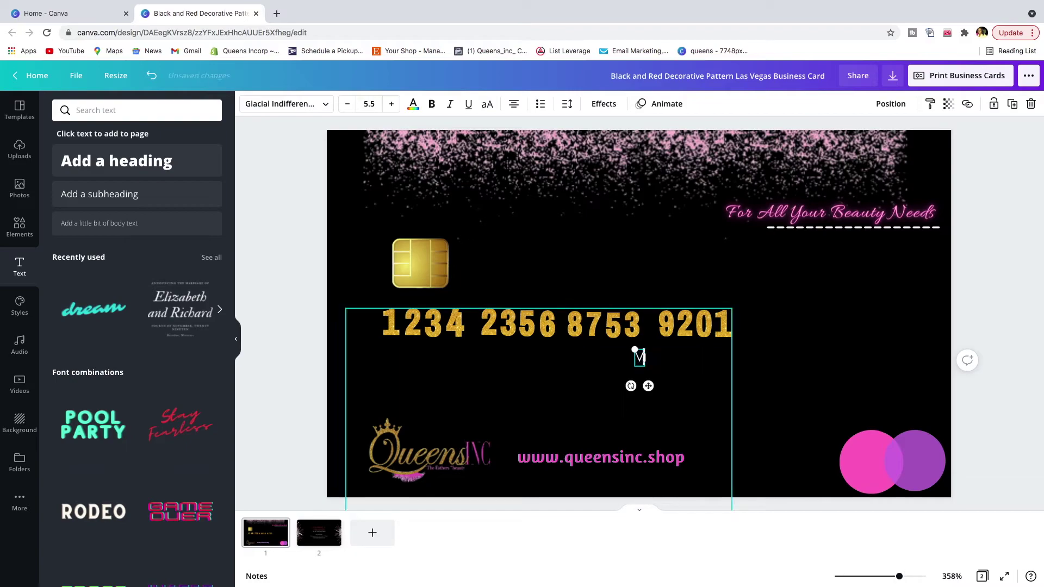
text(ALID)
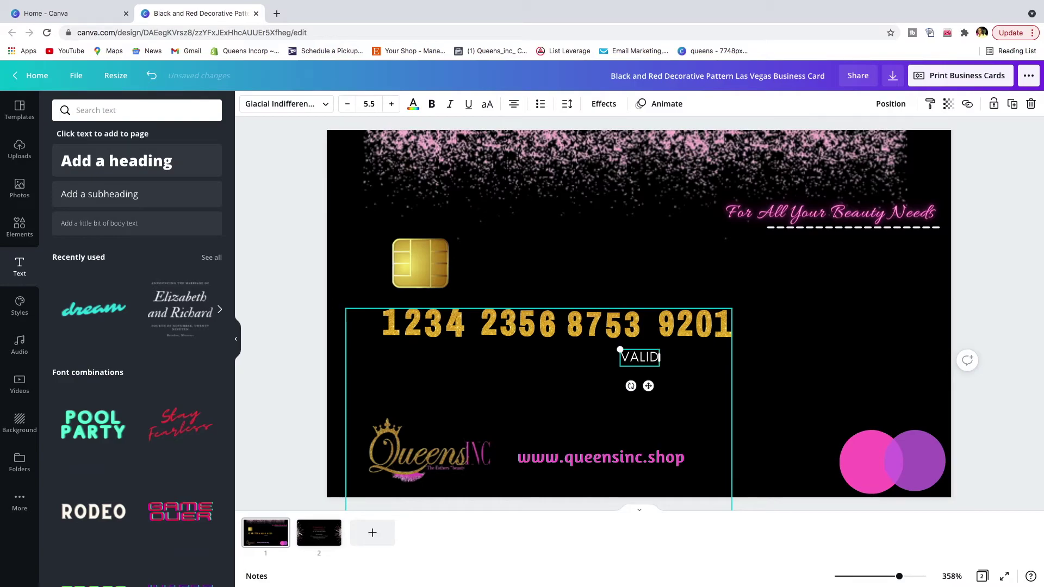
key(Return)
text(THRU)
key(BackSpace)
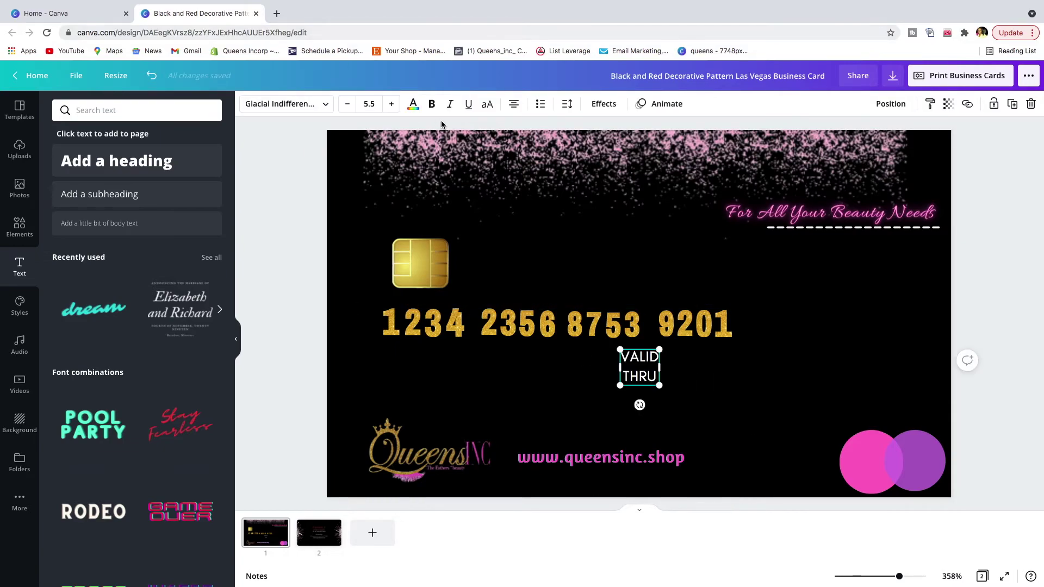
Color the "VALID THRU" text with the document's purple.
click(413, 111)
click(127, 170)
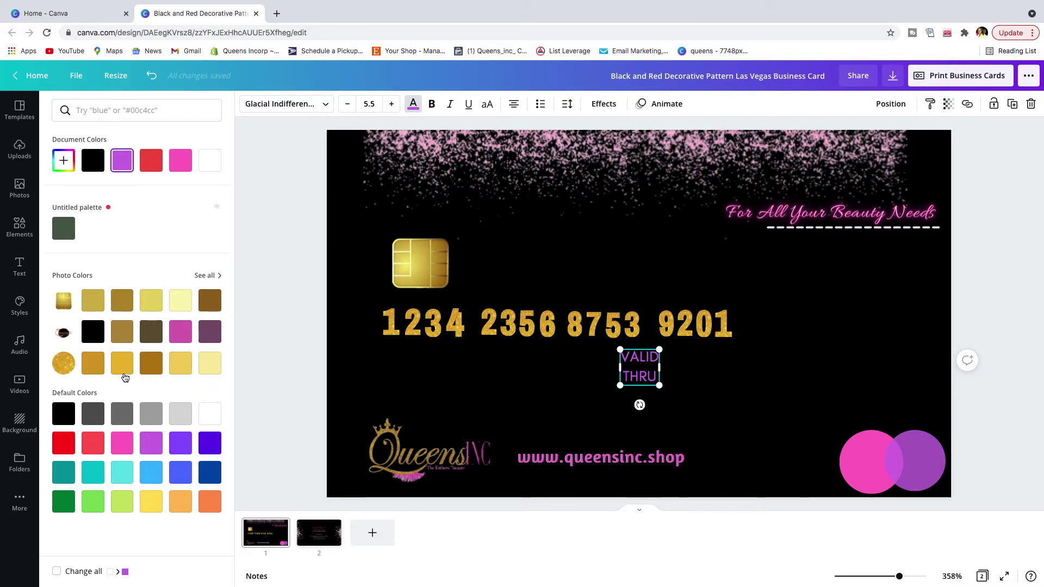
Recolor the "VALID THRU" text with the golden shade from the glitter photo's colors.
click(93, 363)
click(694, 389)
key(Escape)
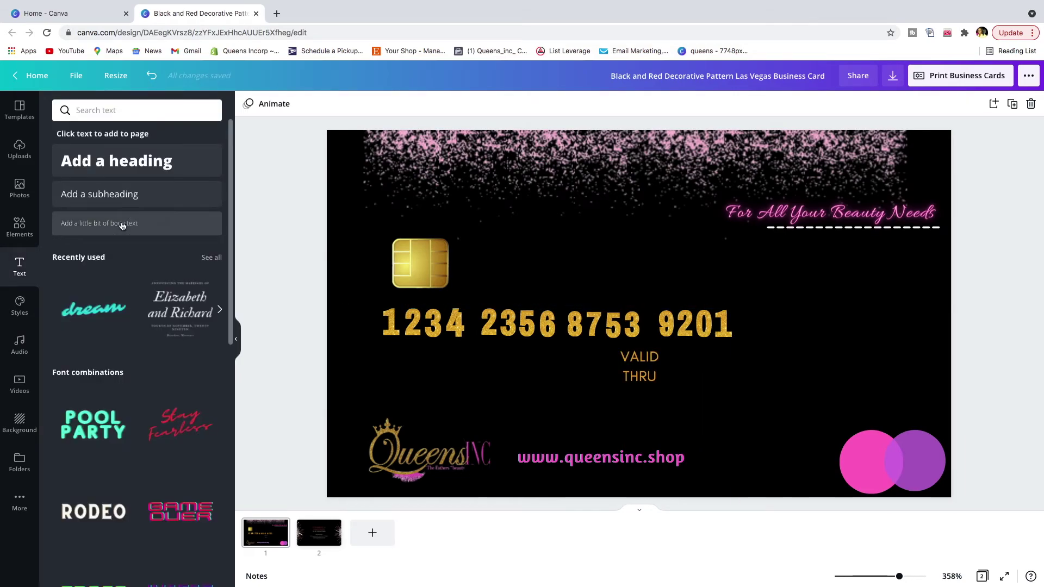
Add a body text box and place it just beside the "VALID THRU" text.
click(125, 233)
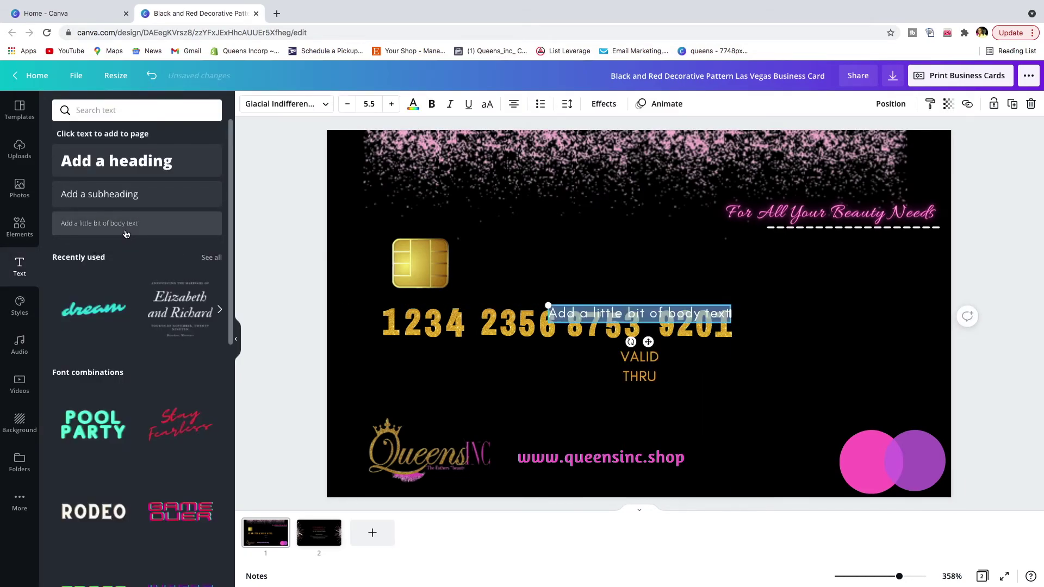
click(832, 300)
drag(707, 318, 843, 368)
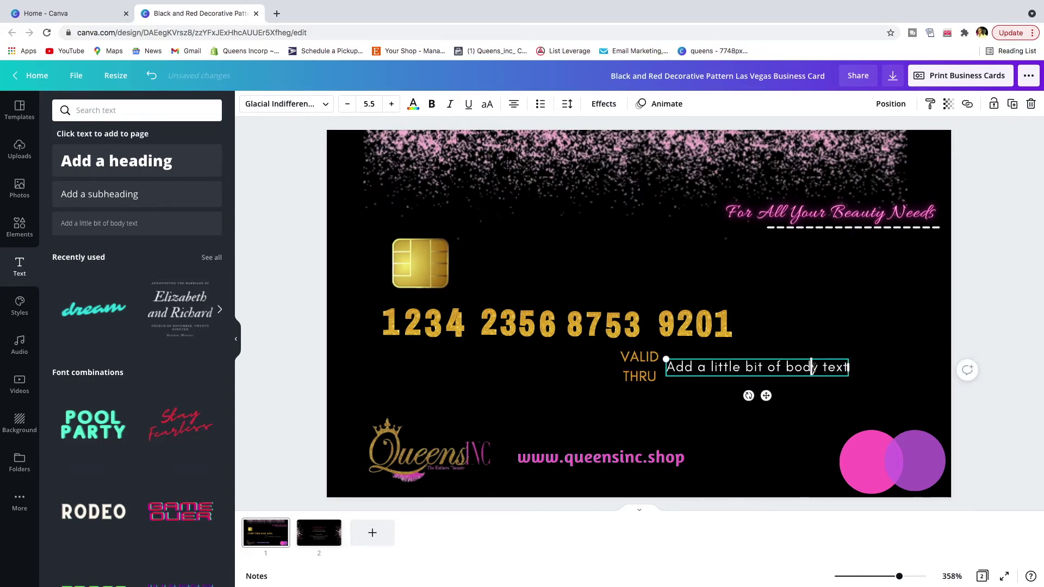
Replace the body text placeholder with "01/29".
click(837, 368)
double_click(841, 370)
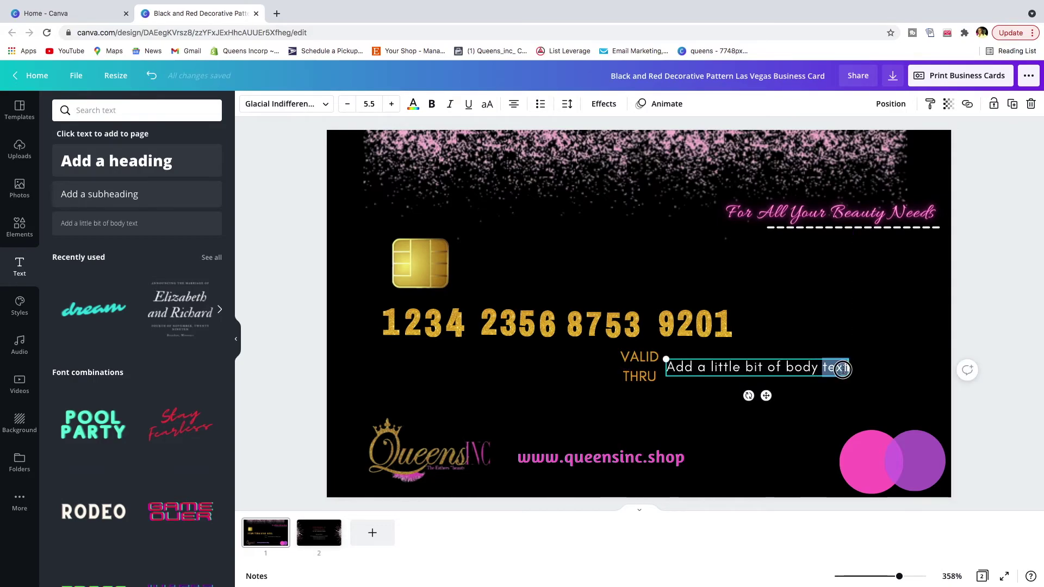
triple_click(843, 370)
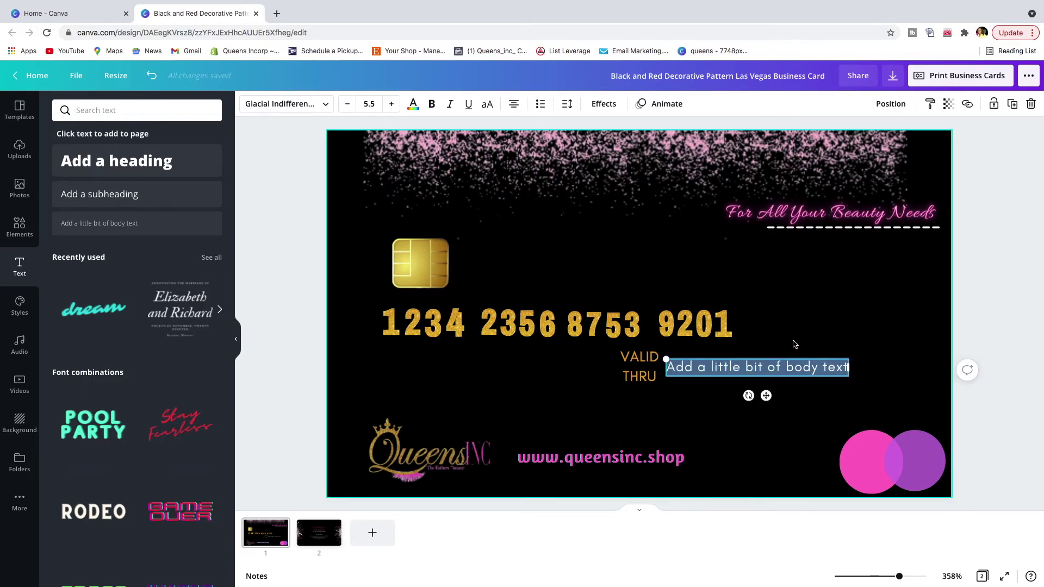
text(01)
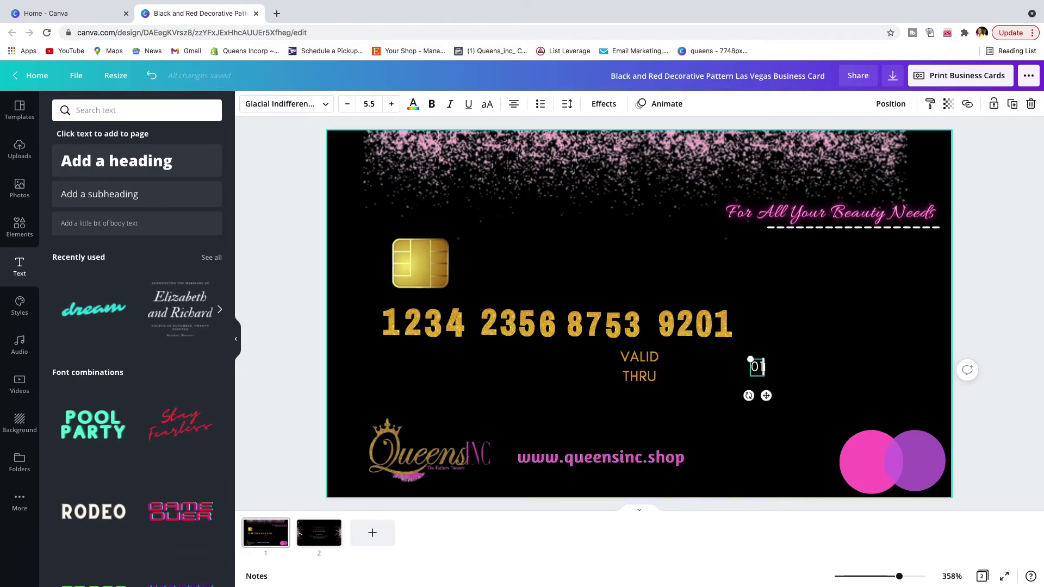
text(/29)
Shrink the "VALID THRU" text slightly and position the "01/29" date directly beside it.
click(832, 370)
drag(771, 367, 702, 376)
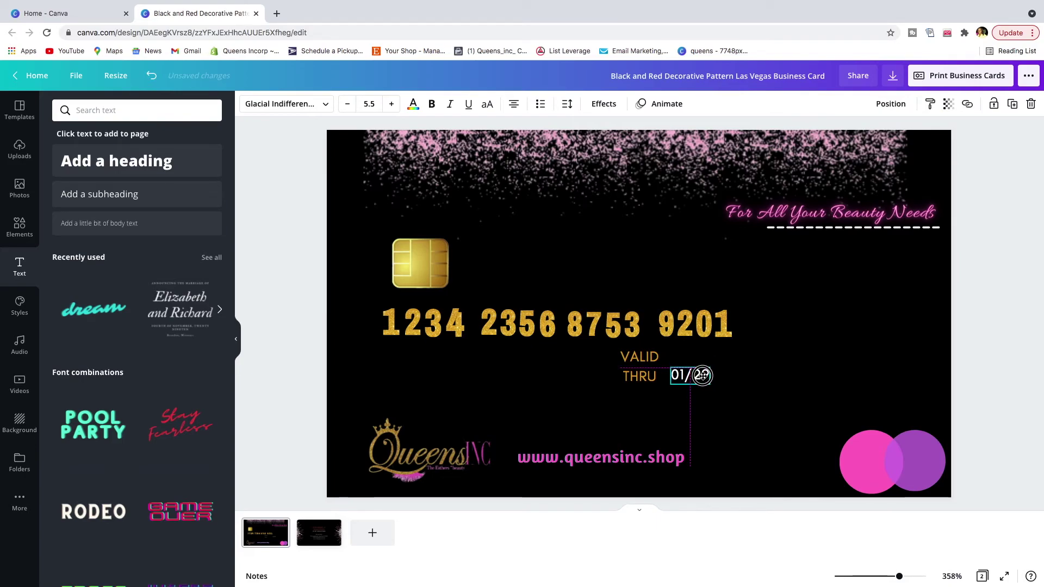
drag(702, 375, 698, 373)
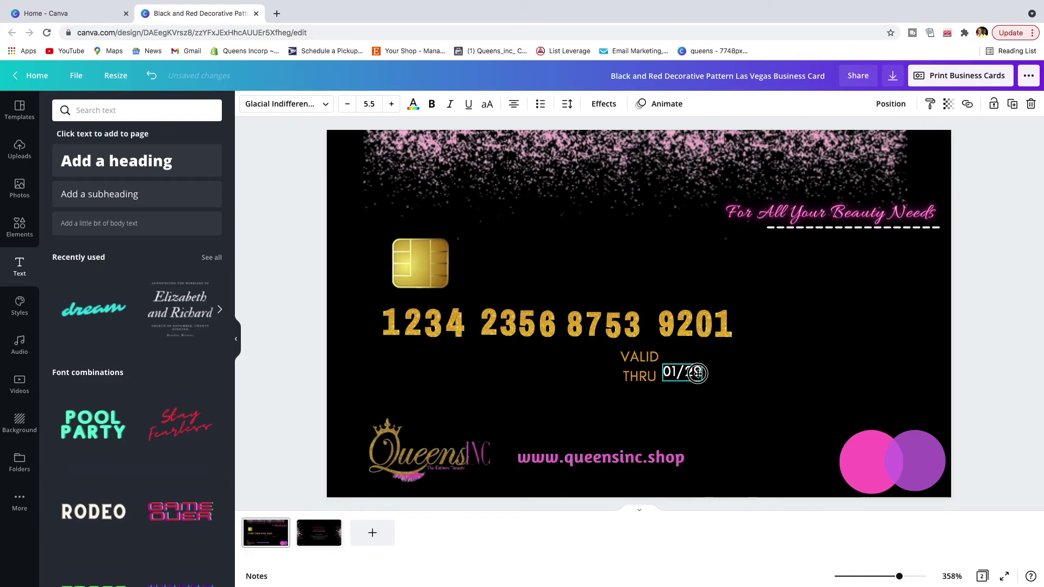
drag(698, 373, 670, 372)
click(655, 380)
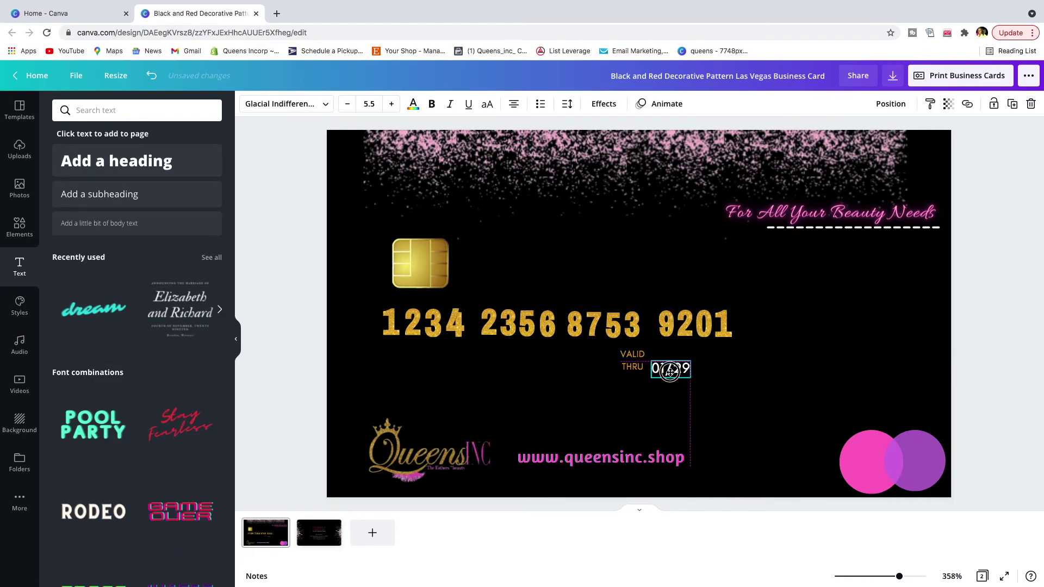
drag(670, 371, 669, 371)
click(771, 364)
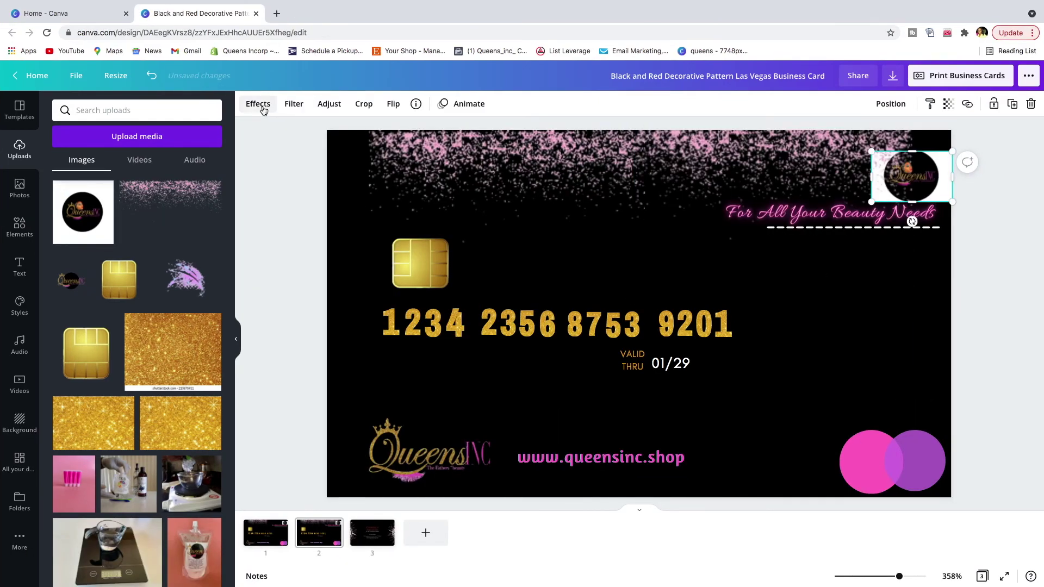
Remove the background from the round Queens INC logo image and enlarge the logo.
click(264, 111)
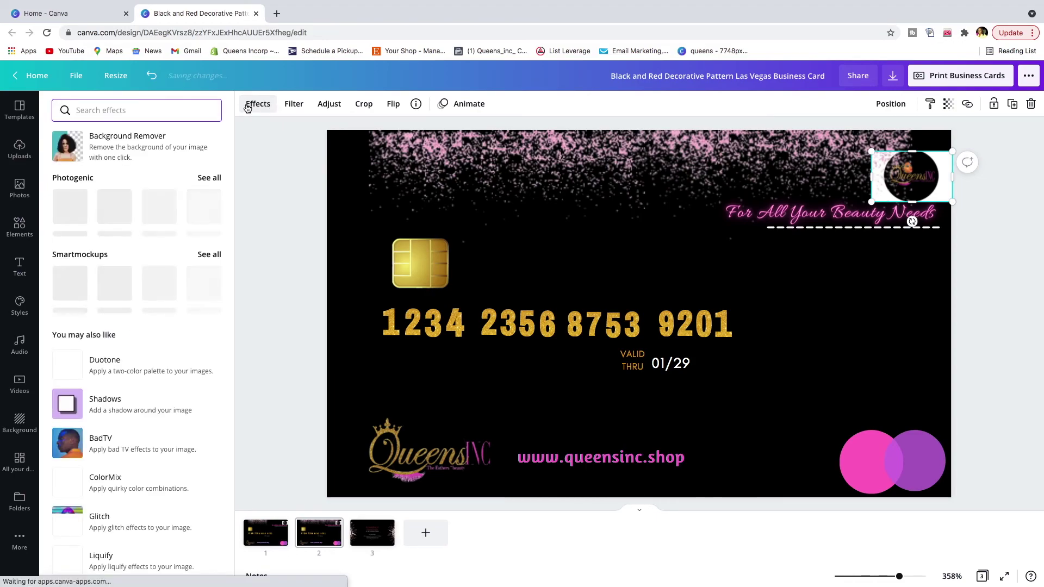
click(126, 151)
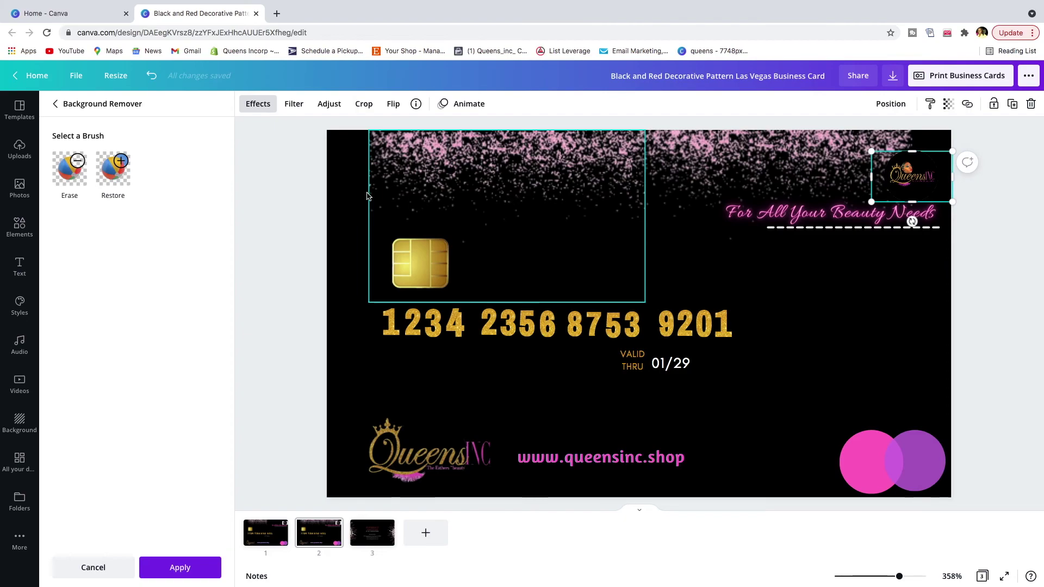
drag(913, 186, 923, 180)
drag(863, 213, 853, 221)
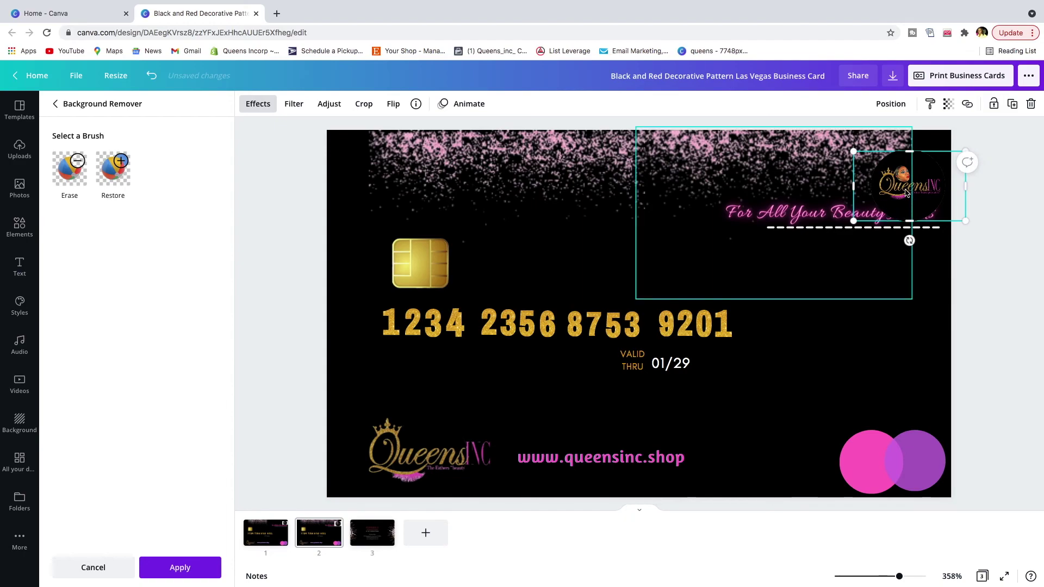
Move the dashed line beside the chip and place the "For All Your Beauty Needs" tagline against the small logo's lower edge.
click(902, 166)
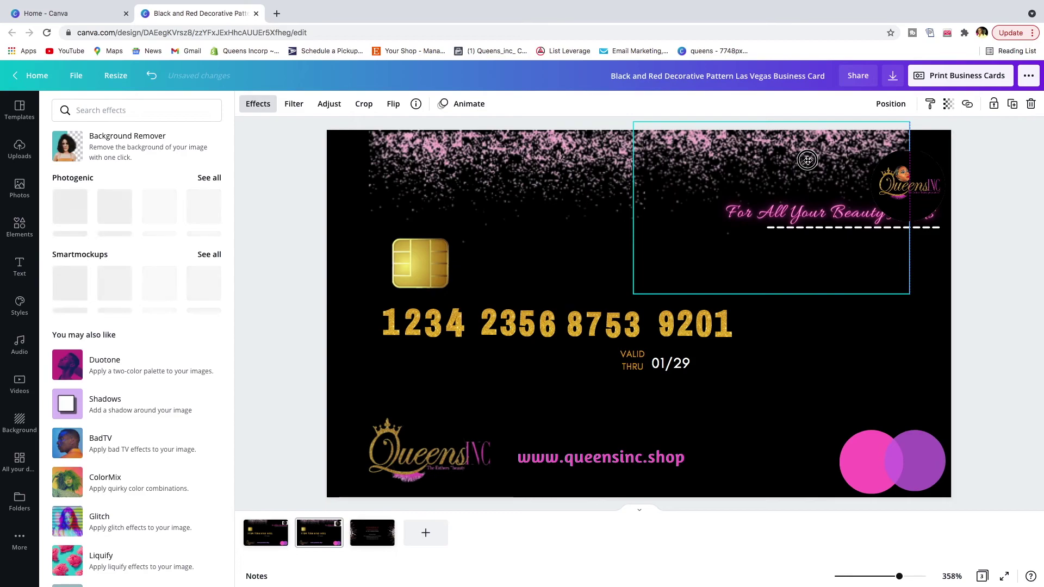
click(841, 249)
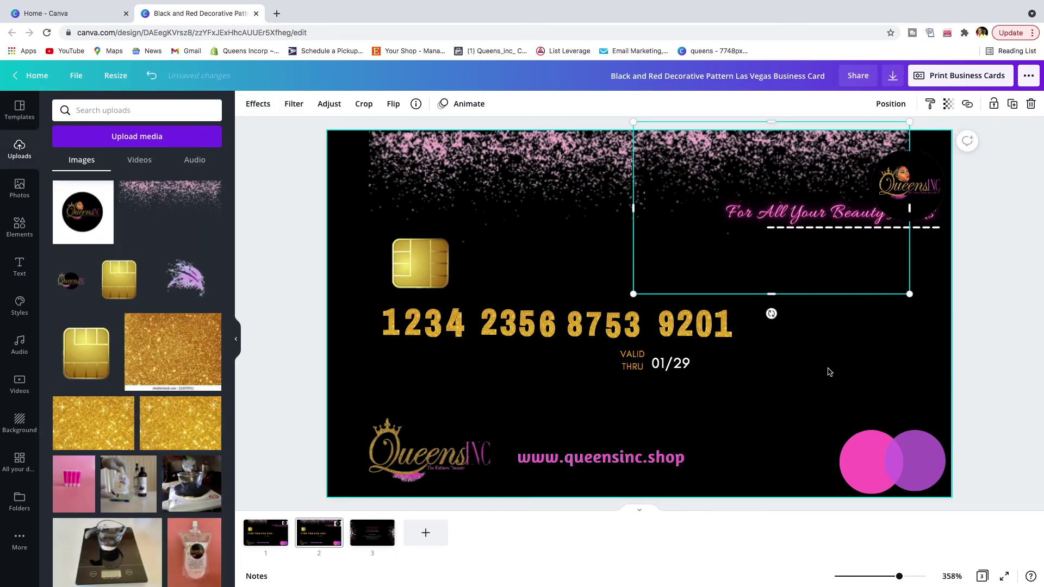
click(909, 402)
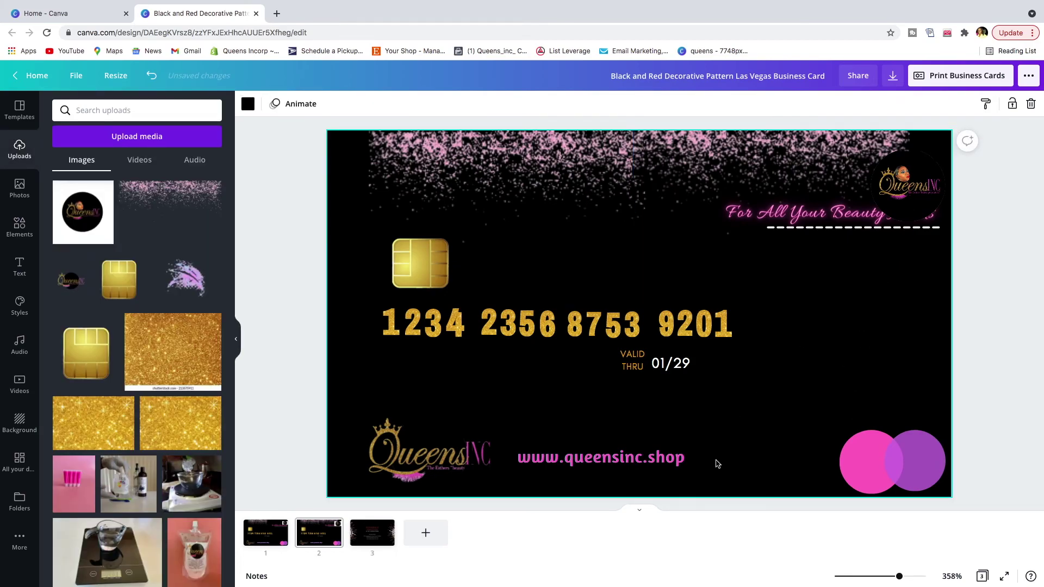
key(ctrl+z)
click(918, 326)
drag(918, 326, 923, 230)
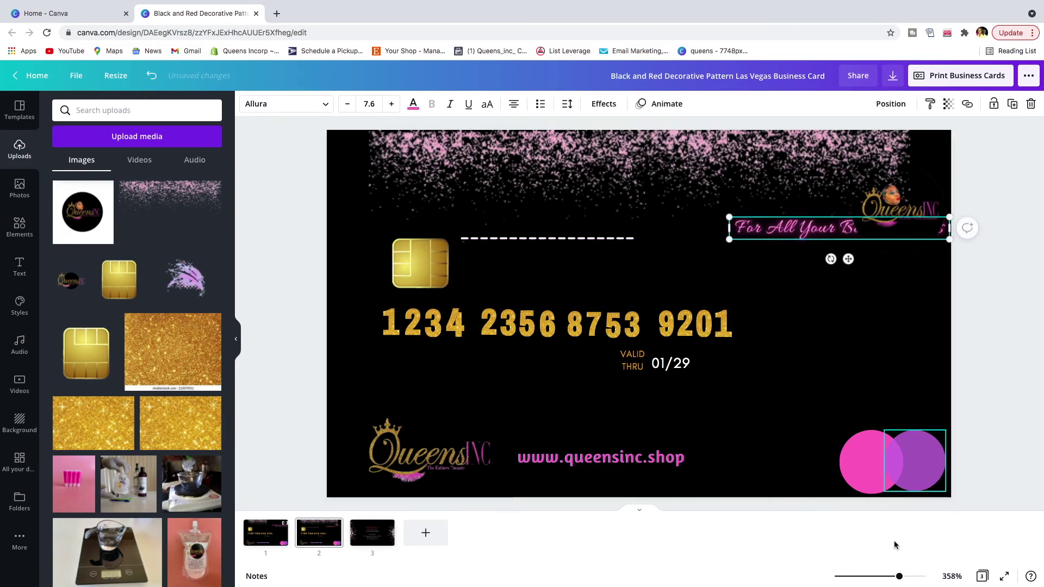
Bring the "For All Your Beauty Needs" tagline forward over the small logo and nudge it slightly right.
click(892, 104)
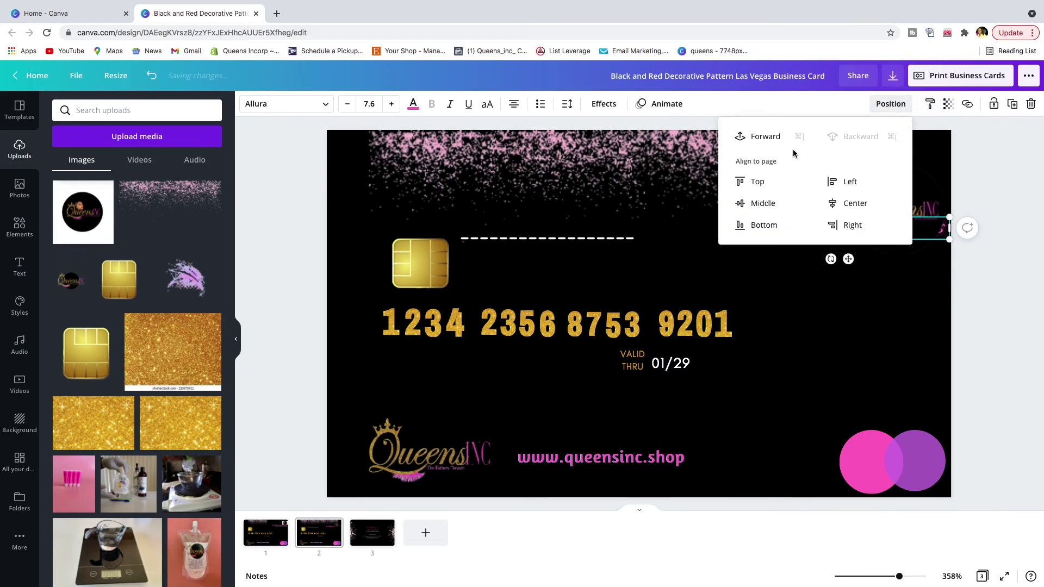
click(765, 136)
click(894, 259)
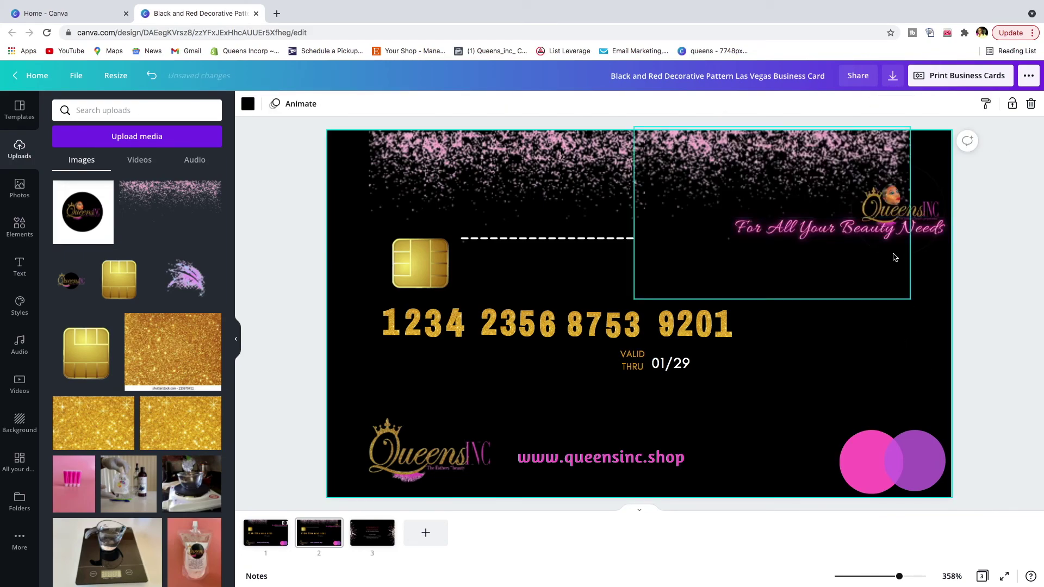
drag(897, 236, 934, 232)
click(927, 231)
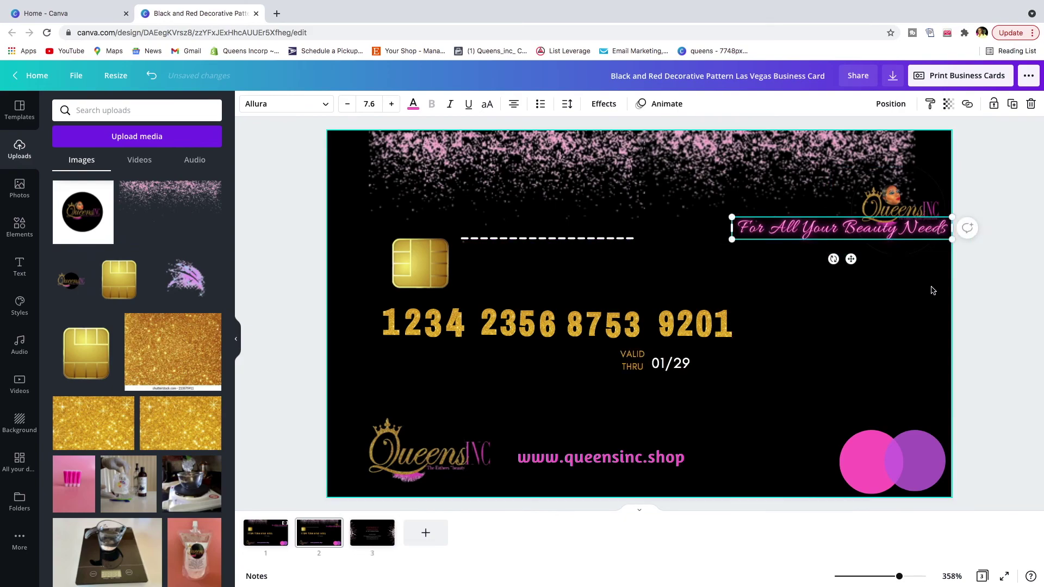
Delete the white dashed line from the card.
click(913, 311)
key(ctrl+z)
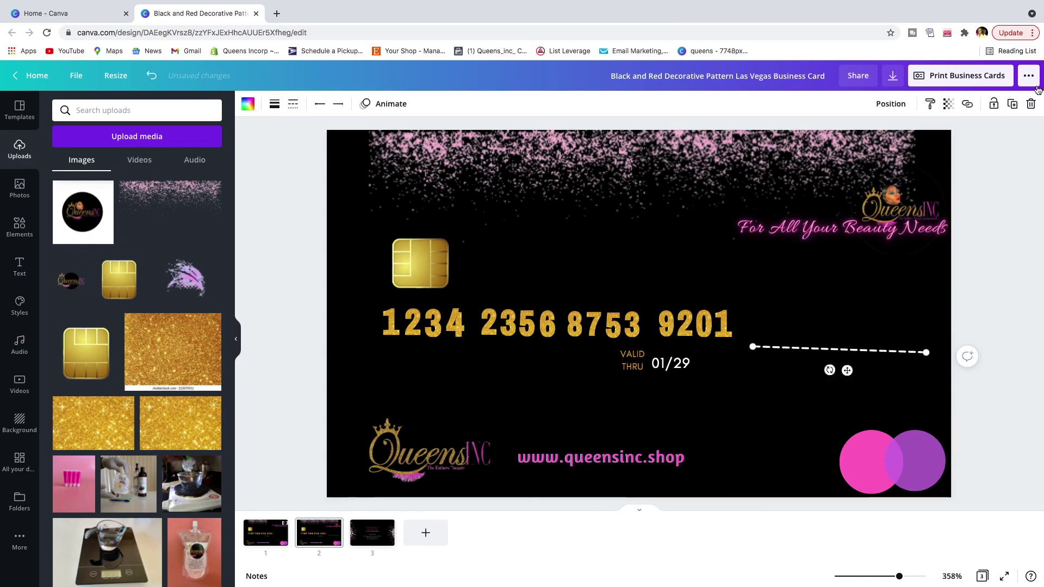
click(1032, 104)
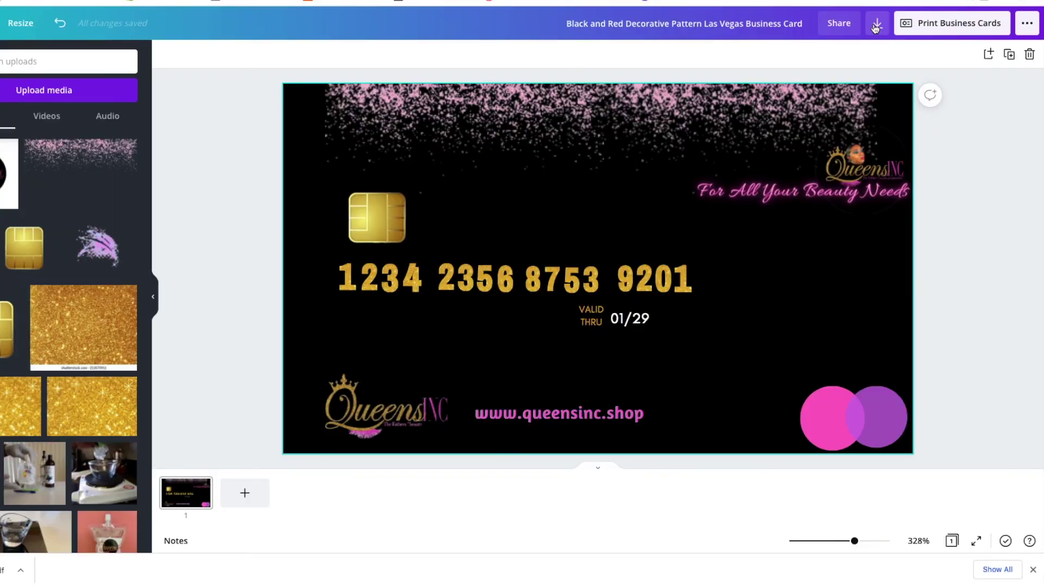
Download the business card as PDF Print and open the downloaded PDF in Preview.
click(875, 27)
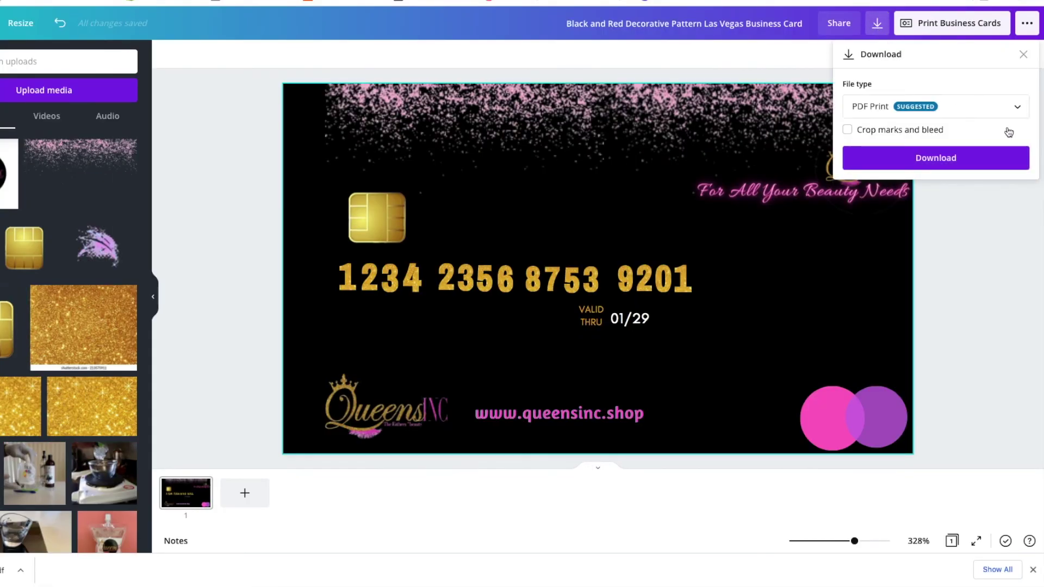
click(932, 157)
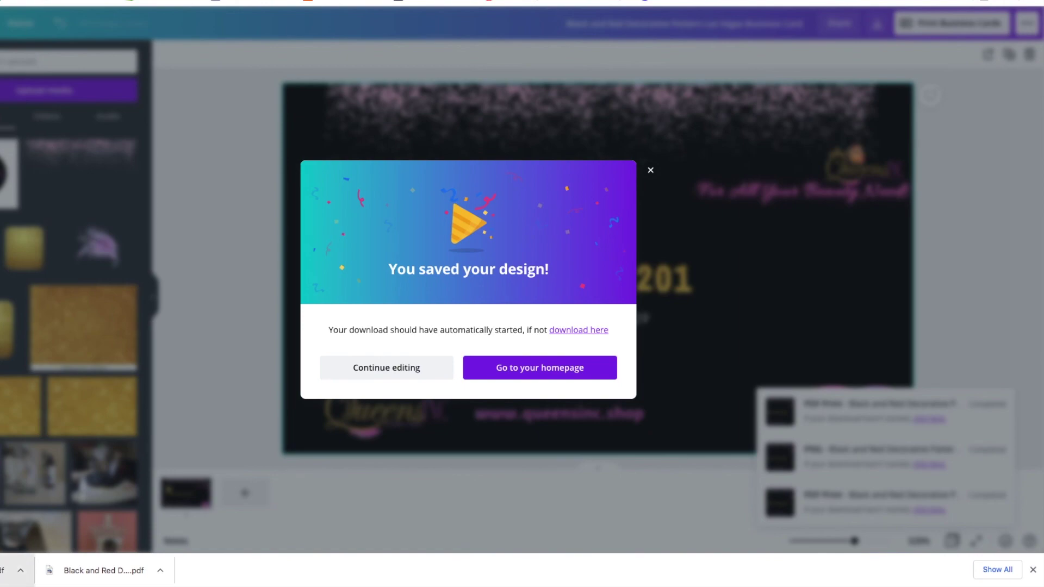
click(19, 570)
click(60, 556)
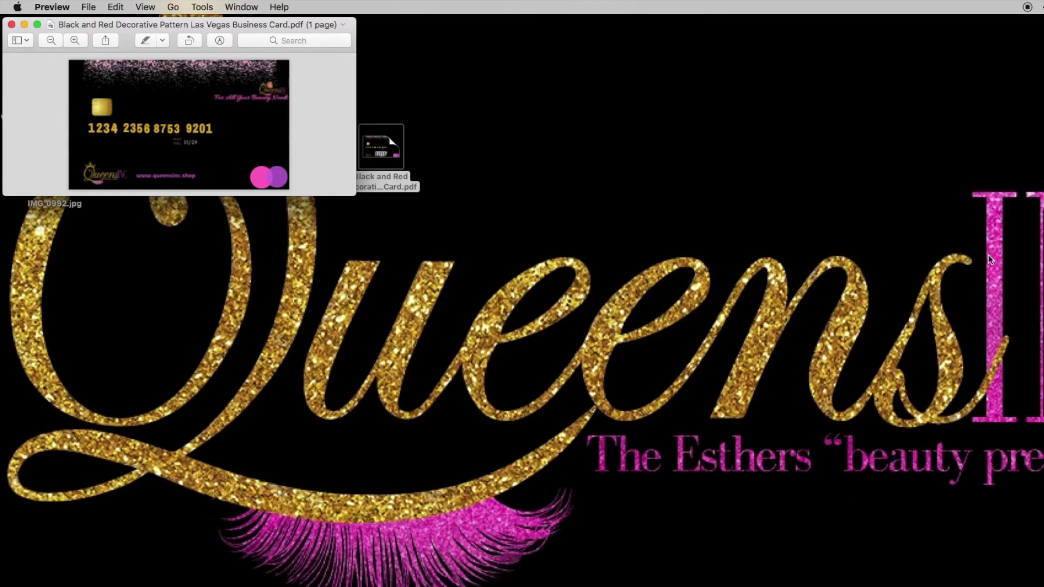